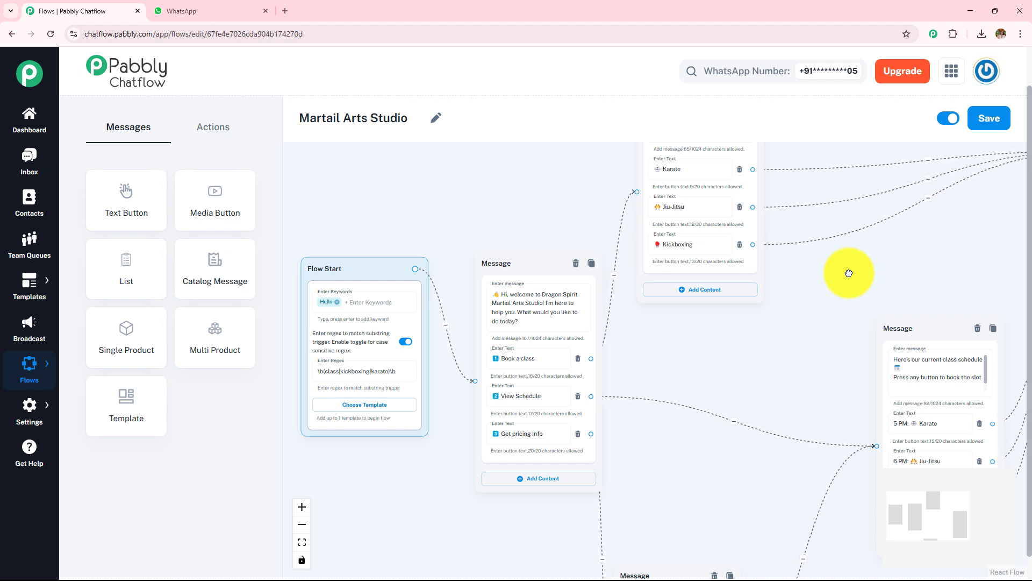
Step: Reposition the pricing options message block between the welcome message and class schedule blocks in the flow
{"action": "scroll", "coordinate": [848, 273], "scroll_direction": "up", "scroll_amount": 2}
{"action": "left_click_drag", "start_coordinate": [675, 383], "coordinate": [933, 376]}
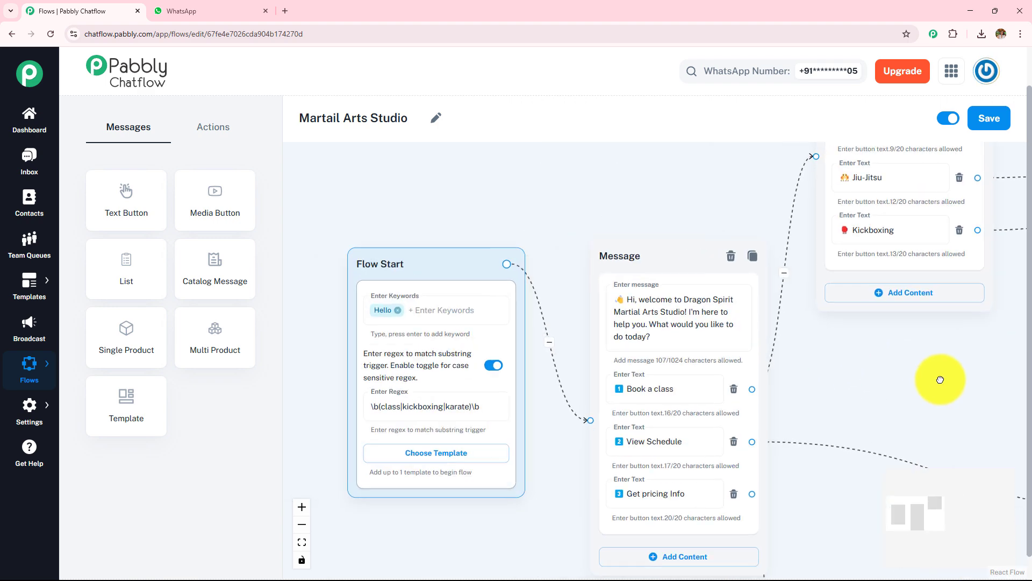
{"action": "scroll", "coordinate": [915, 397], "scroll_direction": "up", "scroll_amount": 1}
{"action": "scroll", "coordinate": [915, 396], "scroll_direction": "down", "scroll_amount": 4}
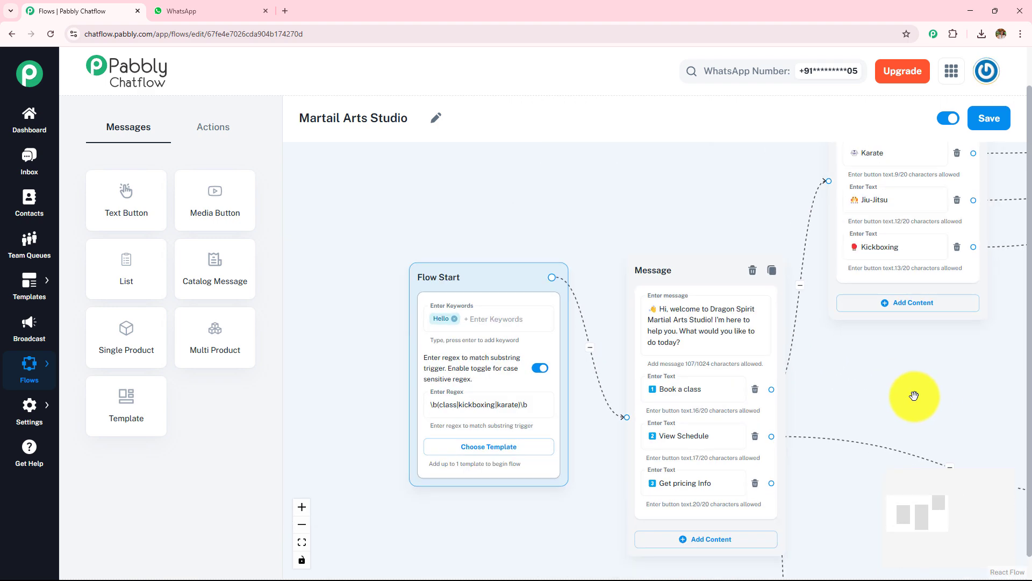
{"action": "scroll", "coordinate": [595, 381], "scroll_direction": "down", "scroll_amount": 4}
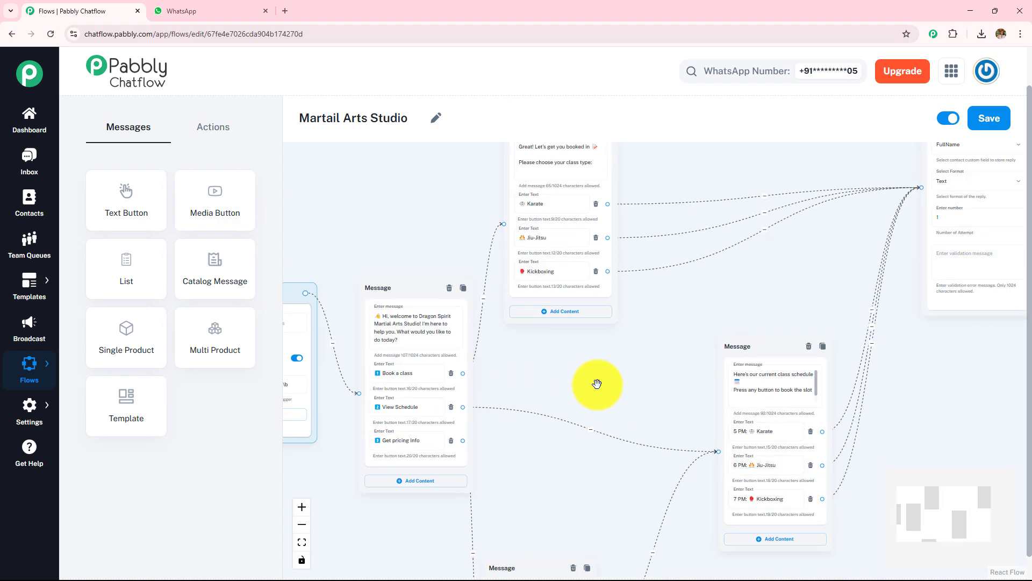
{"action": "scroll", "coordinate": [596, 384], "scroll_direction": "up", "scroll_amount": 2}
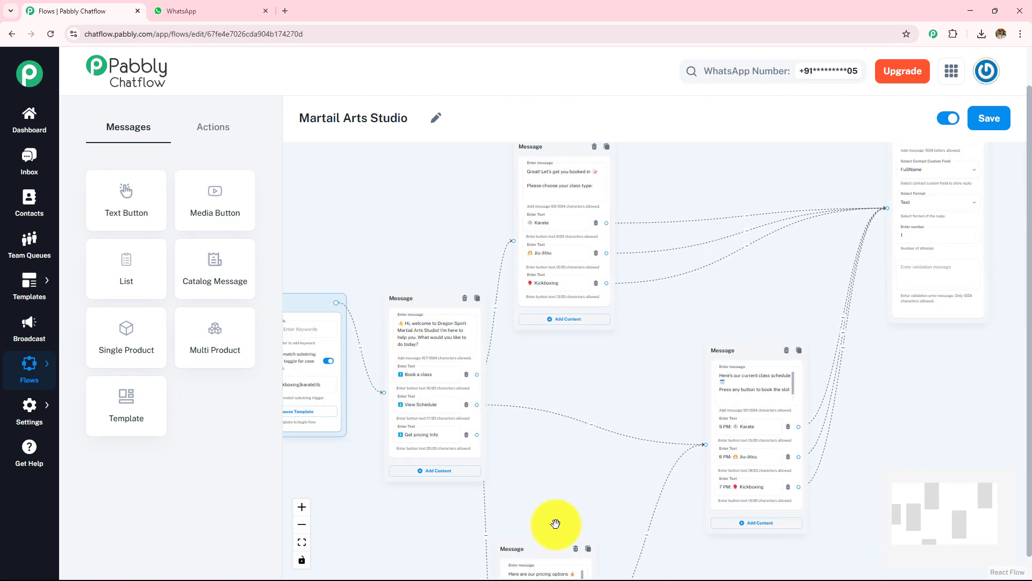
{"action": "left_click_drag", "start_coordinate": [538, 537], "coordinate": [576, 380]}
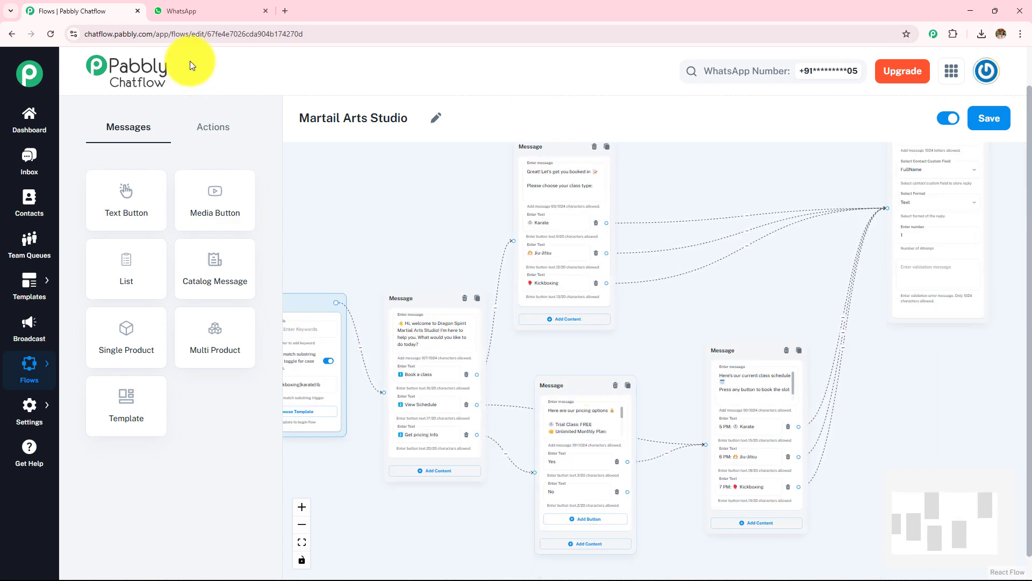
Step: Switch to WhatsApp and send "Hi, I want karate classes" in the Pabbly Chatflow chat
{"action": "left_click", "coordinate": [212, 7]}
{"action": "left_click", "coordinate": [501, 544]}
{"action": "type", "text": "iH"}
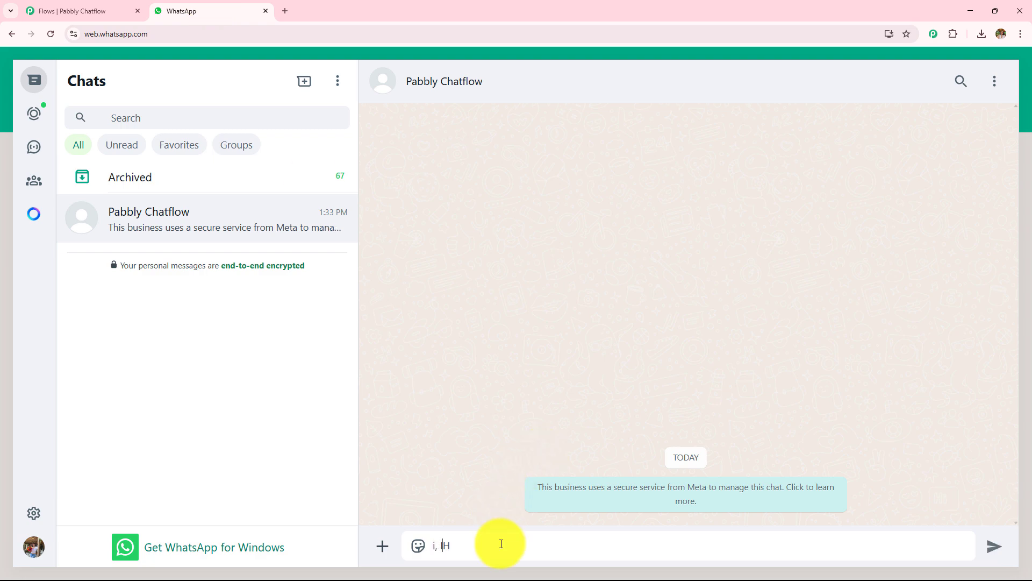
{"action": "type", "text": ", I want karate classes"}
{"action": "key", "text": "Return"}
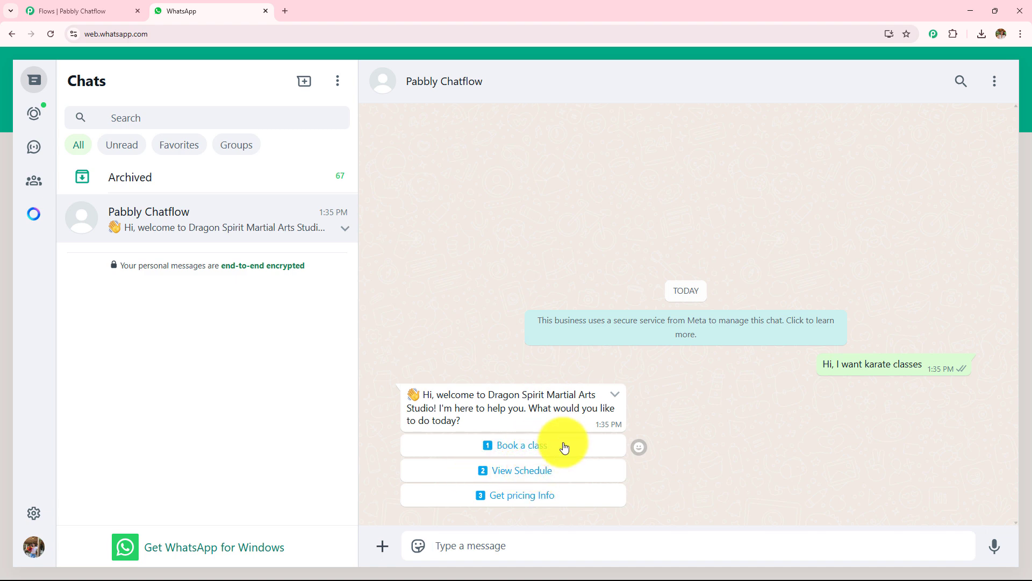
Step: Request the pricing info from the welcome message and answer Yes to signing up or booking a trial class
{"action": "left_click", "coordinate": [554, 499]}
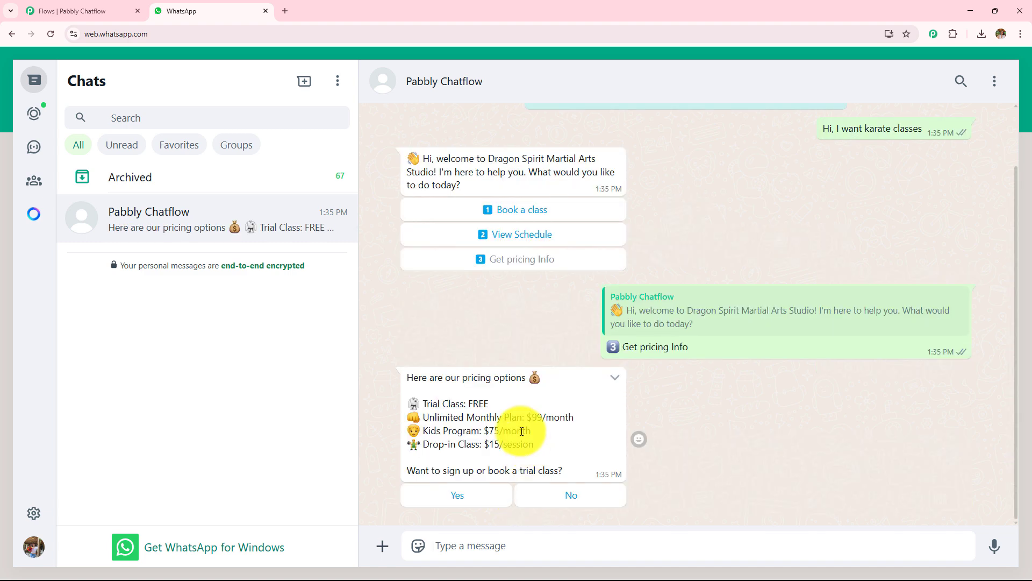
{"action": "left_click_drag", "start_coordinate": [406, 382], "coordinate": [476, 511]}
{"action": "left_click", "coordinate": [474, 508]}
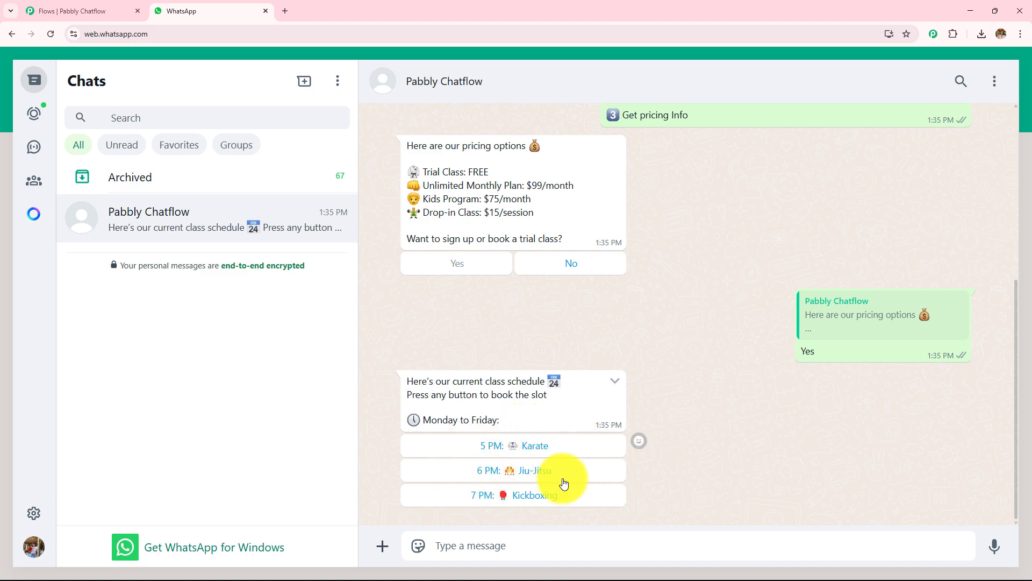
Step: Choose the View Schedule option in the chatbot's welcome message
{"action": "scroll", "coordinate": [610, 391], "scroll_direction": "up", "scroll_amount": 3}
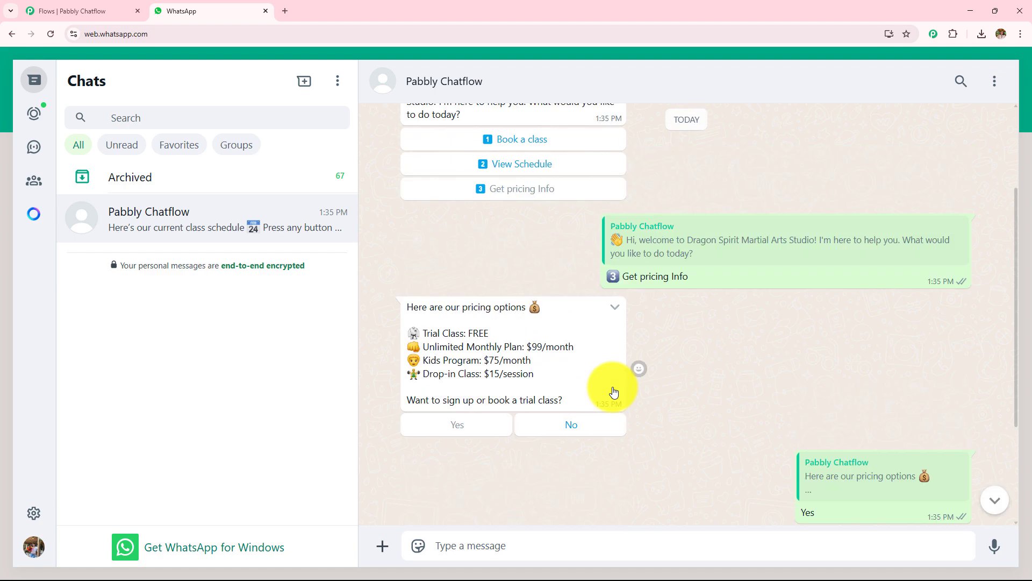
{"action": "scroll", "coordinate": [614, 391], "scroll_direction": "up", "scroll_amount": 3}
{"action": "left_click", "coordinate": [488, 301]}
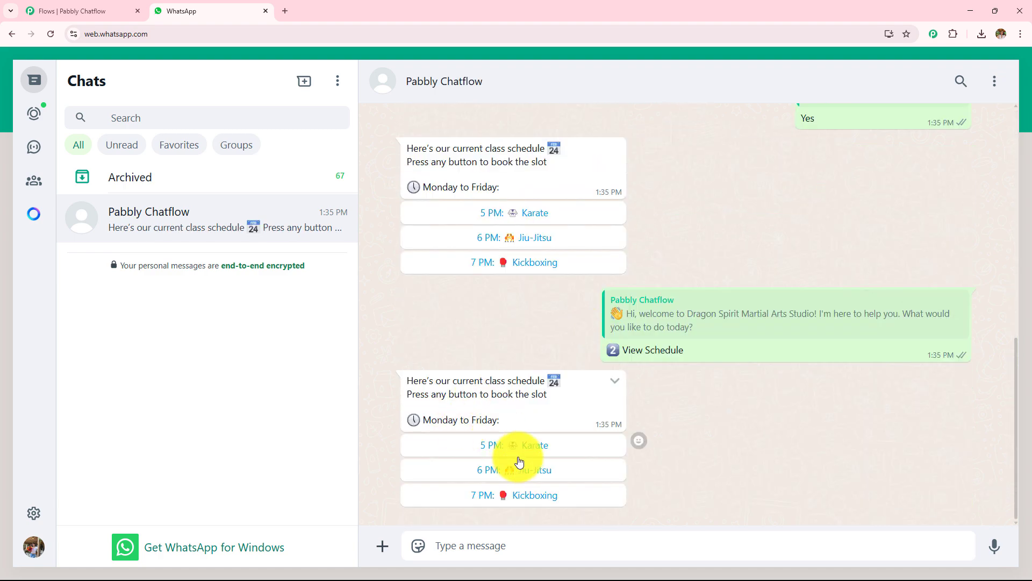
Step: Choose Book a class in the welcome message and select Karate as the class type
{"action": "scroll", "coordinate": [603, 421], "scroll_direction": "up", "scroll_amount": 7}
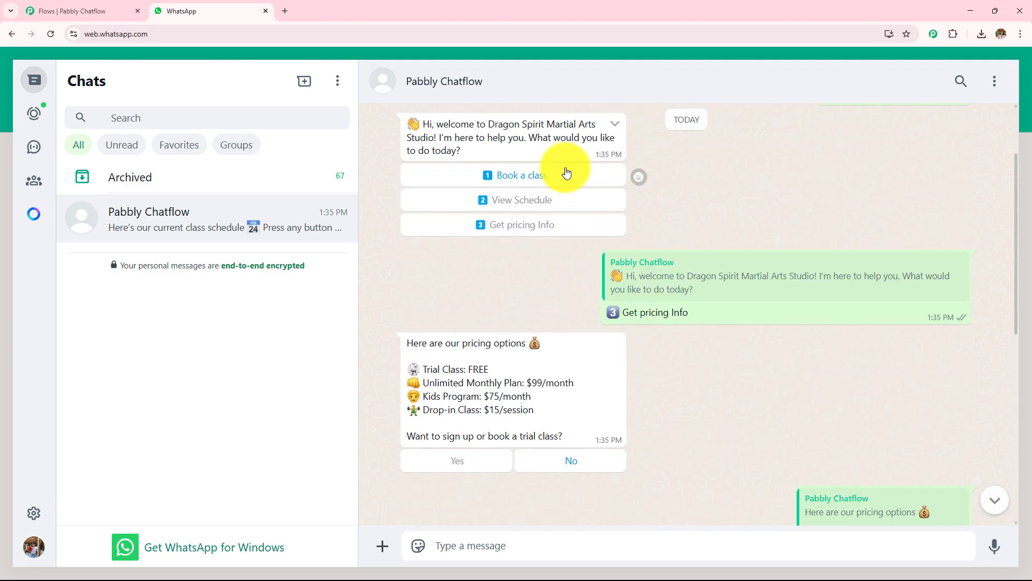
{"action": "left_click", "coordinate": [516, 174]}
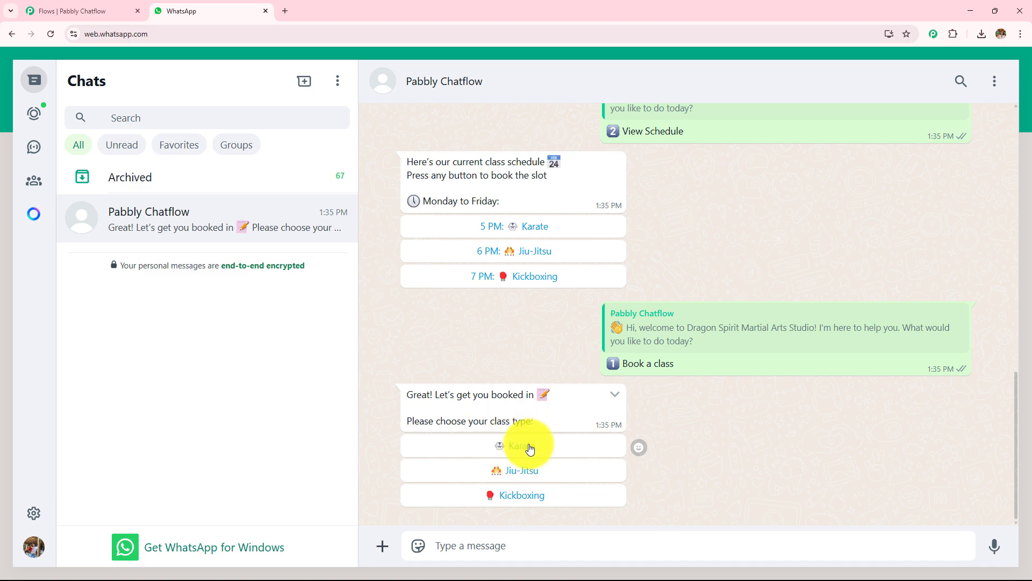
{"action": "left_click", "coordinate": [524, 446]}
Step: Send the customer's name in reply to the chatbot's name question and read the reply
{"action": "type", "text": "S"}
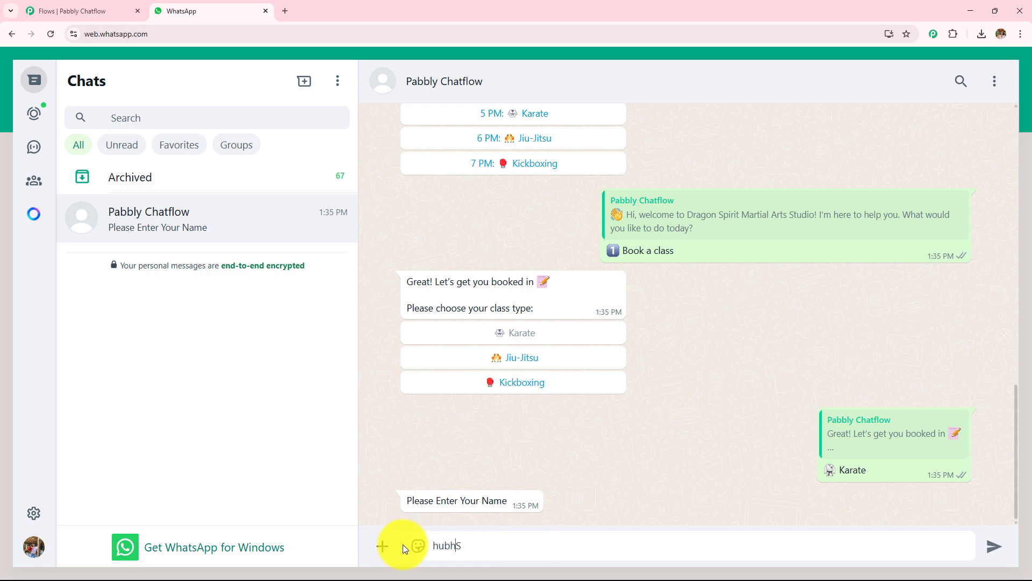
{"action": "type", "text": "hubhmurti"}
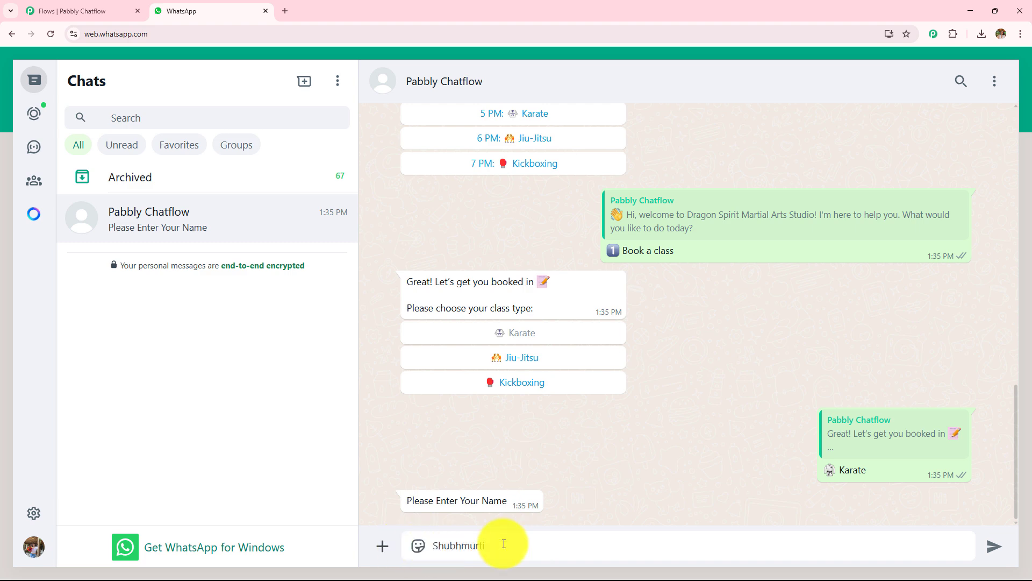
{"action": "key", "text": "Return"}
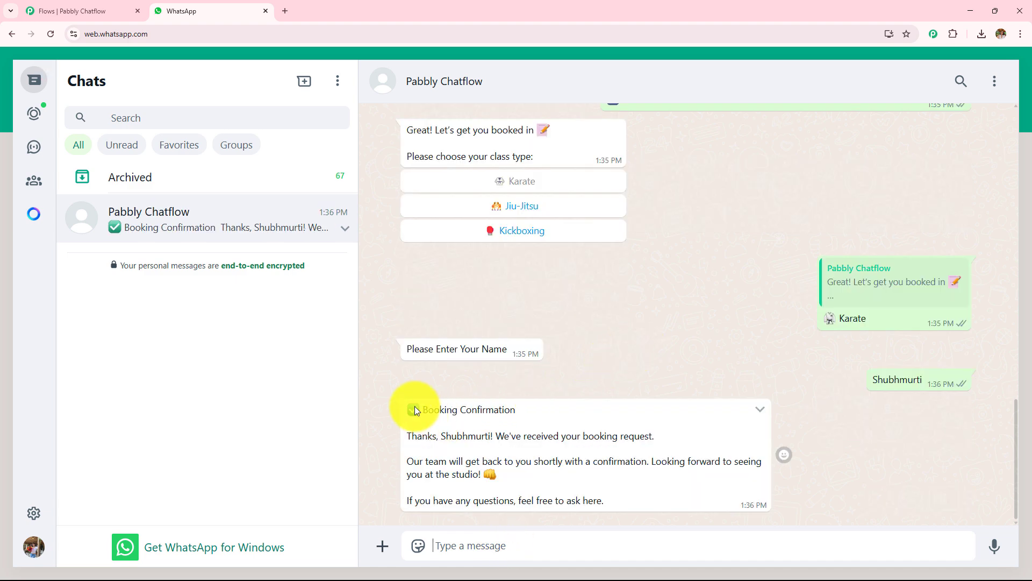
{"action": "left_click_drag", "start_coordinate": [605, 505], "coordinate": [479, 417]}
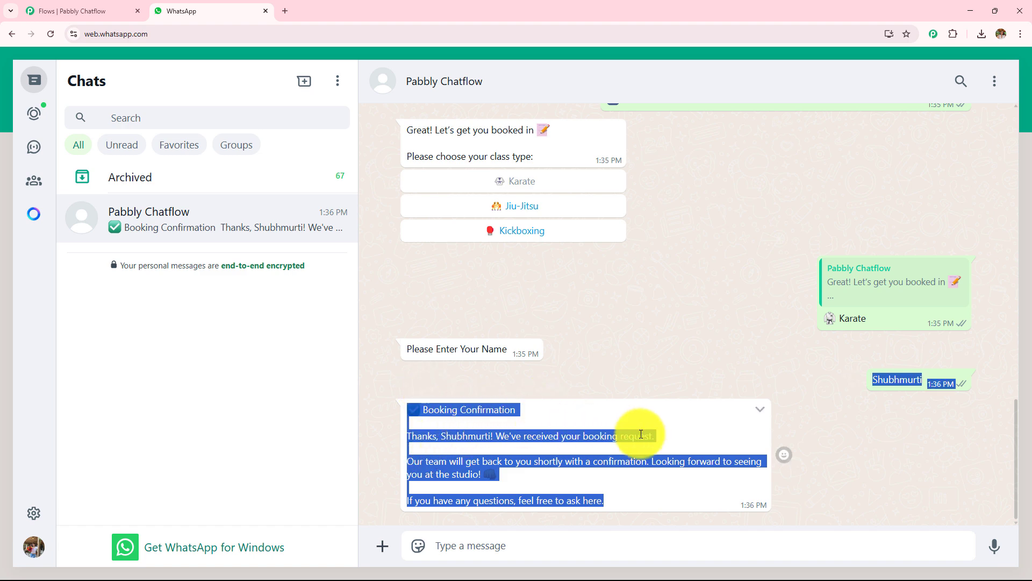
{"action": "left_click", "coordinate": [680, 375]}
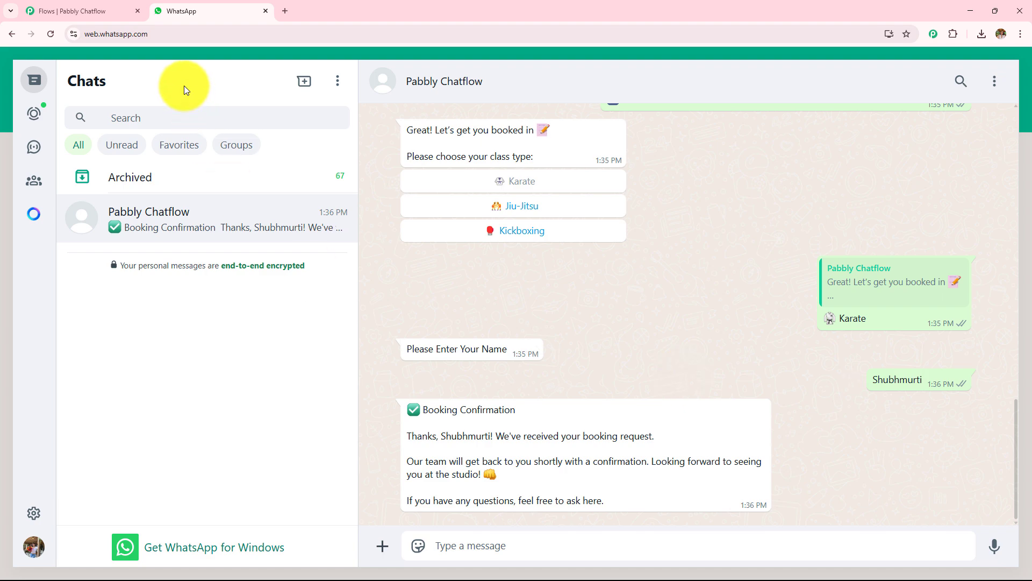
Step: Examine the Martail Arts Studio flow in Pabbly Chatflow and review the test conversation in WhatsApp
{"action": "left_click", "coordinate": [88, 11]}
{"action": "scroll", "coordinate": [705, 316], "scroll_direction": "down", "scroll_amount": 3}
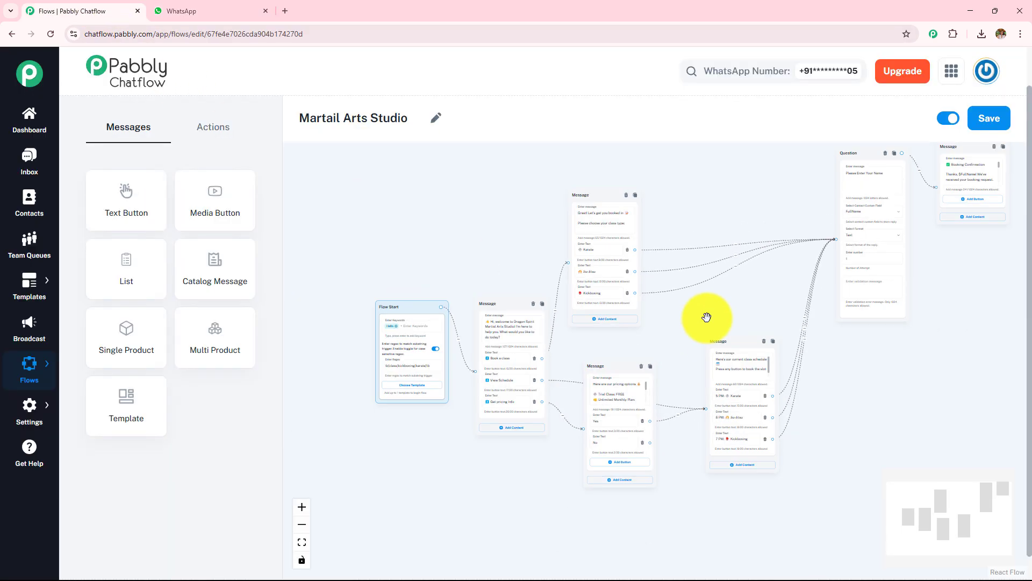
{"action": "scroll", "coordinate": [742, 434], "scroll_direction": "up", "scroll_amount": 5}
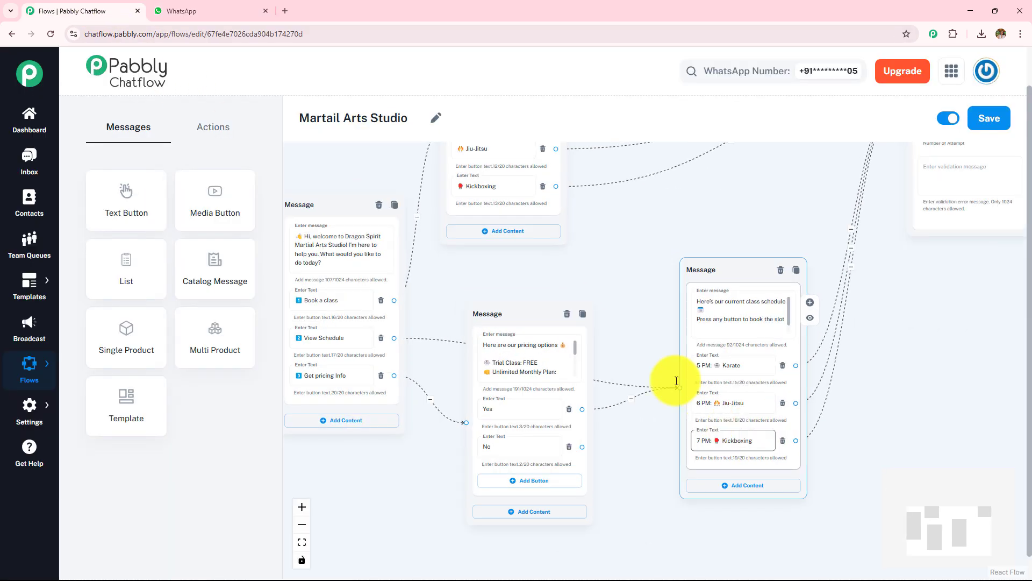
{"action": "scroll", "coordinate": [719, 362], "scroll_direction": "up", "scroll_amount": 3}
{"action": "left_click_drag", "start_coordinate": [719, 362], "coordinate": [900, 362]}
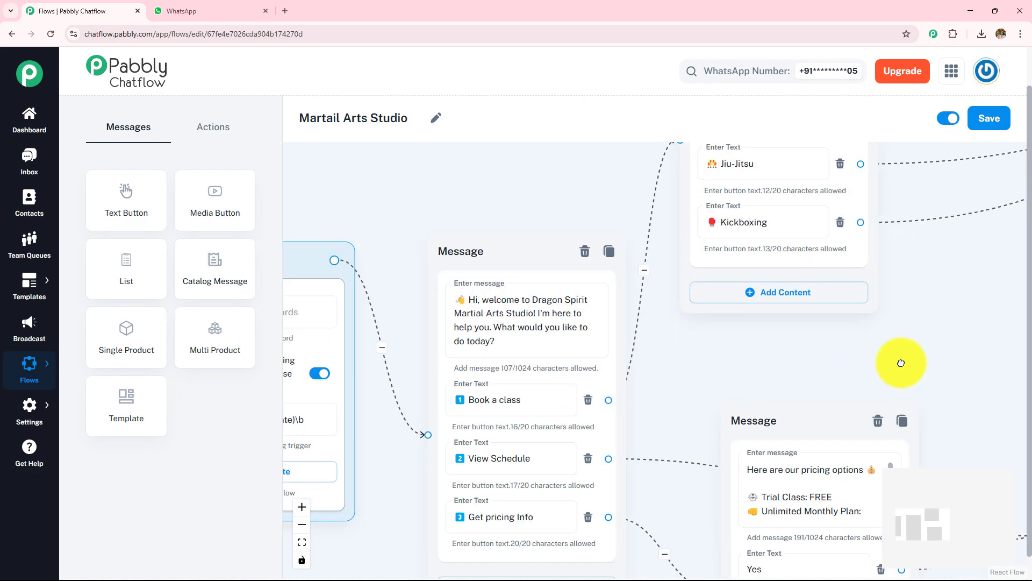
{"action": "left_click_drag", "start_coordinate": [699, 369], "coordinate": [943, 350]}
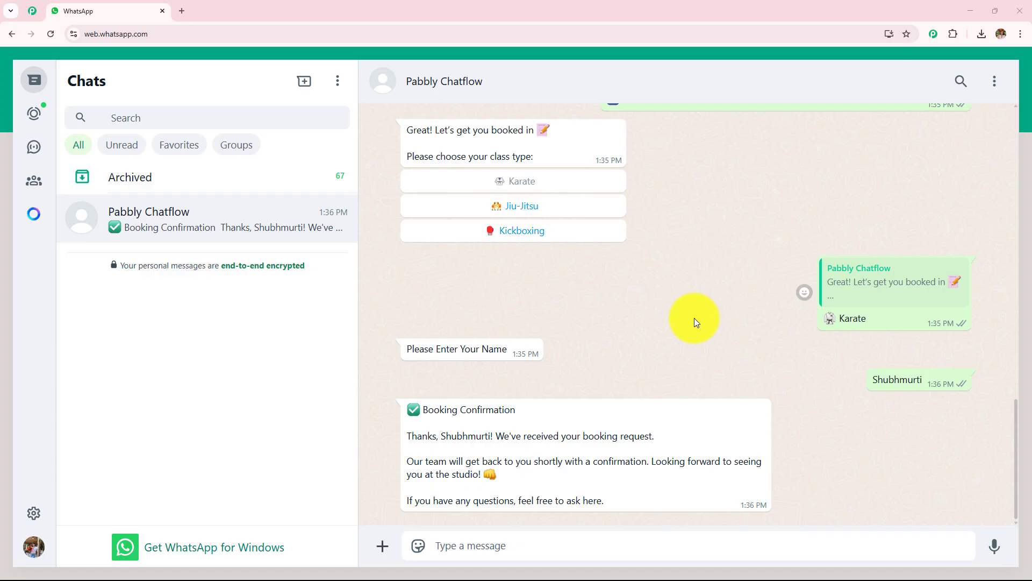
{"action": "scroll", "coordinate": [694, 317], "scroll_direction": "up", "scroll_amount": 15}
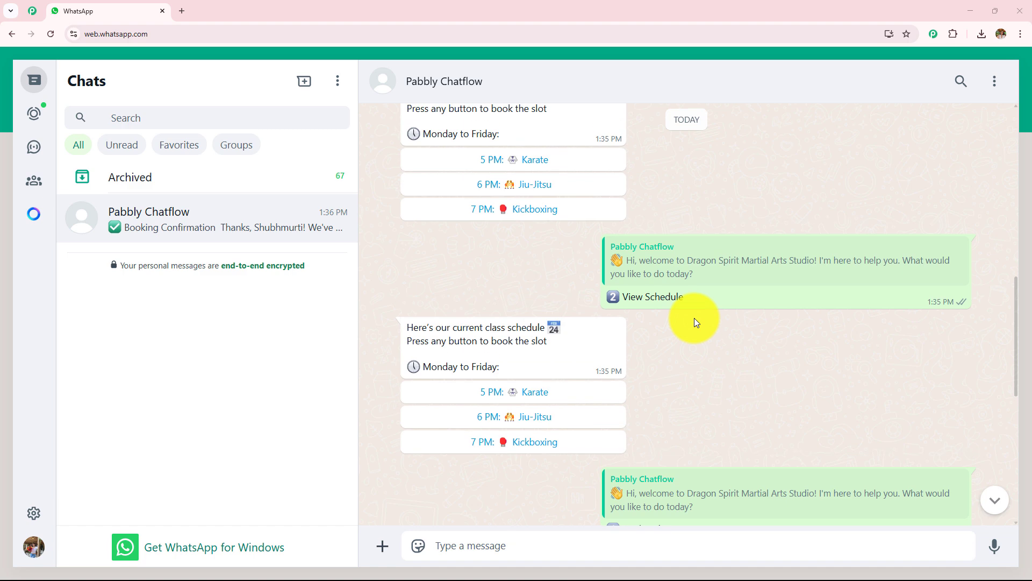
{"action": "scroll", "coordinate": [695, 322], "scroll_direction": "up", "scroll_amount": 4}
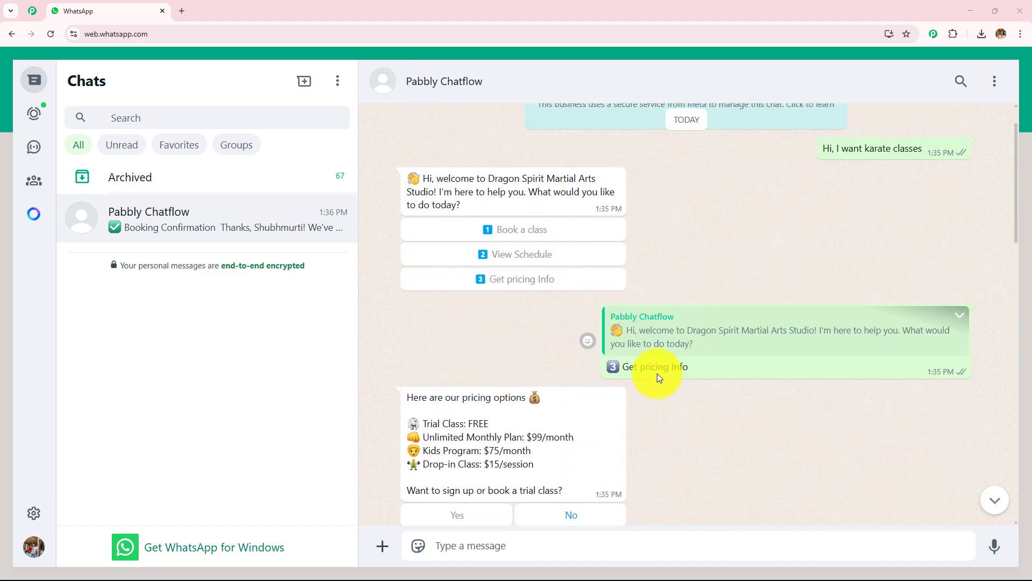
{"action": "scroll", "coordinate": [657, 373], "scroll_direction": "down", "scroll_amount": 4}
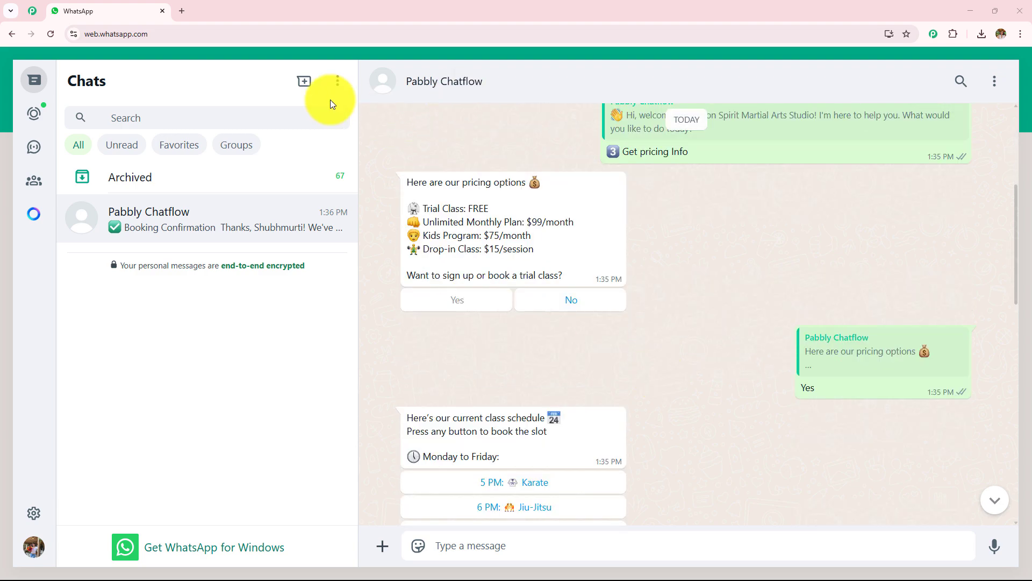
{"action": "left_click", "coordinate": [179, 11]}
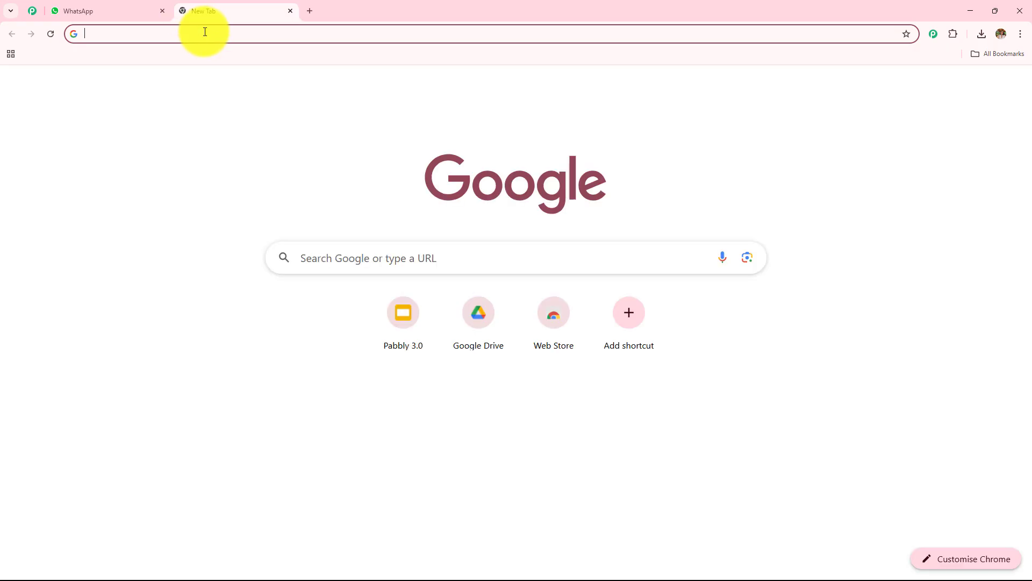
{"action": "left_click", "coordinate": [205, 33]}
{"action": "type", "text": "www"}
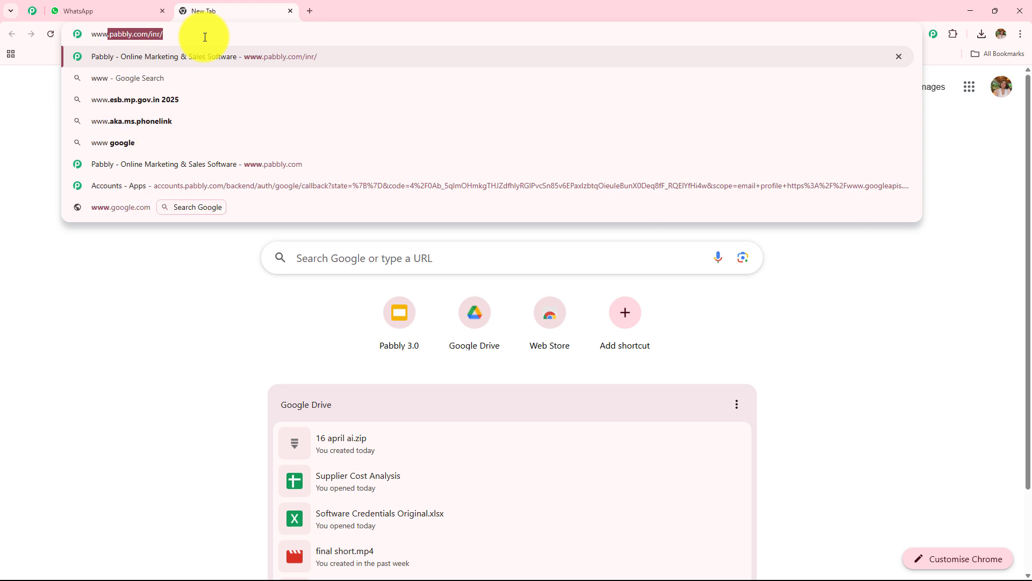
{"action": "type", "text": ".pabbly.com/chatf"}
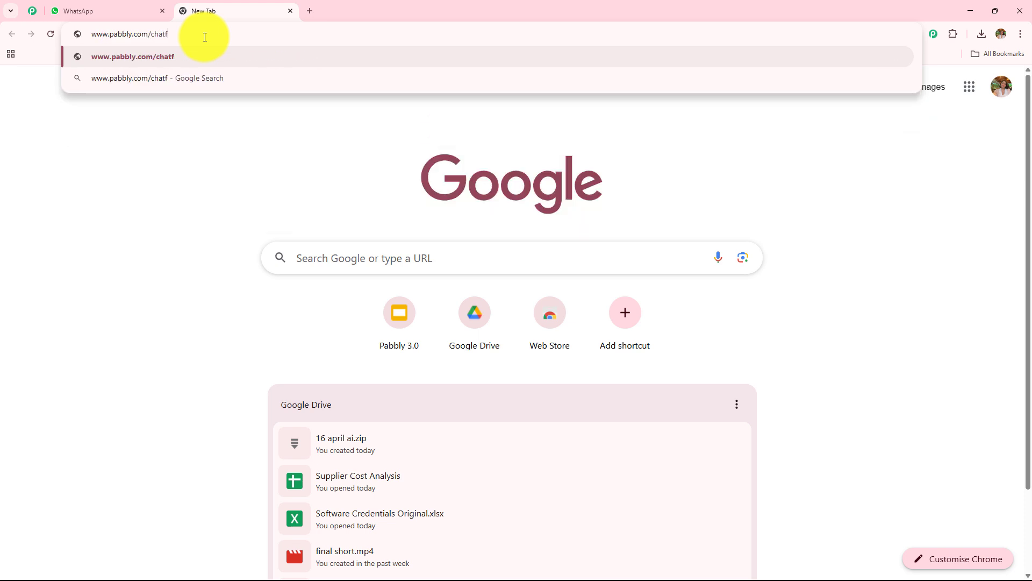
{"action": "type", "text": "low"}
{"action": "key", "text": "Return"}
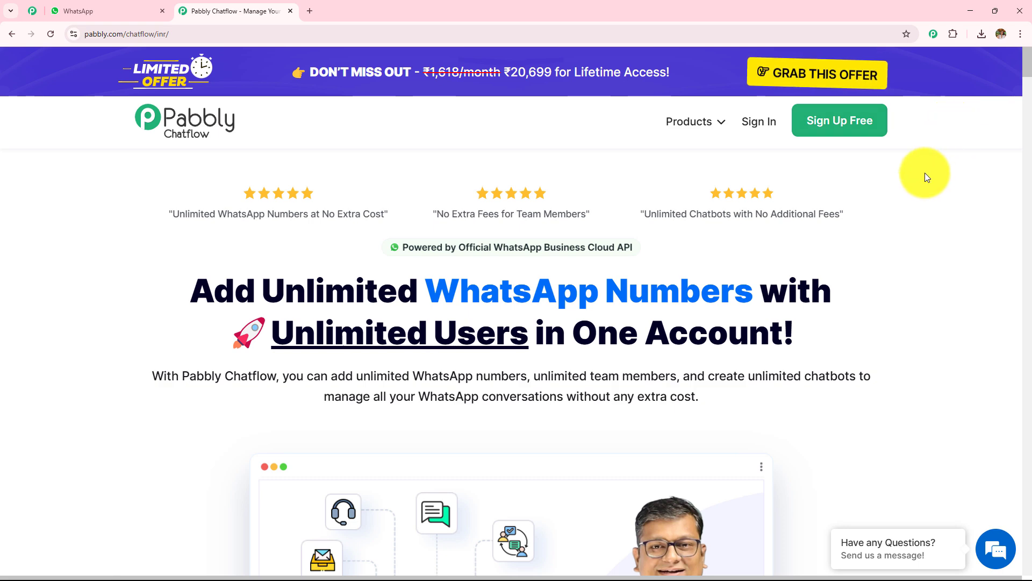
Step: Sign in to Pabbly and access Pabbly Chatflow from the list of all Pabbly apps
{"action": "left_click", "coordinate": [758, 122]}
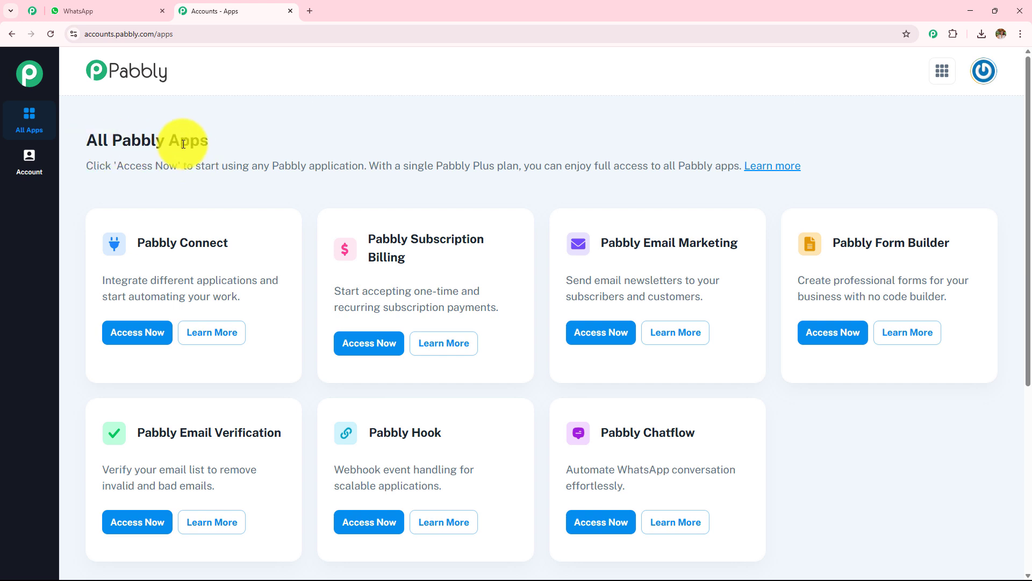
{"action": "triple_click", "coordinate": [183, 145]}
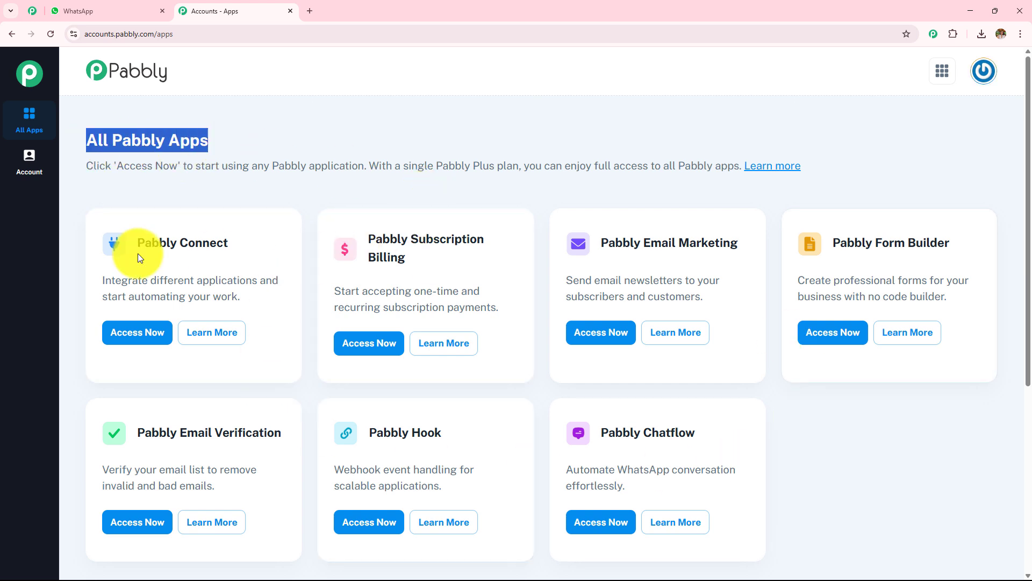
{"action": "scroll", "coordinate": [525, 350], "scroll_direction": "down", "scroll_amount": 4}
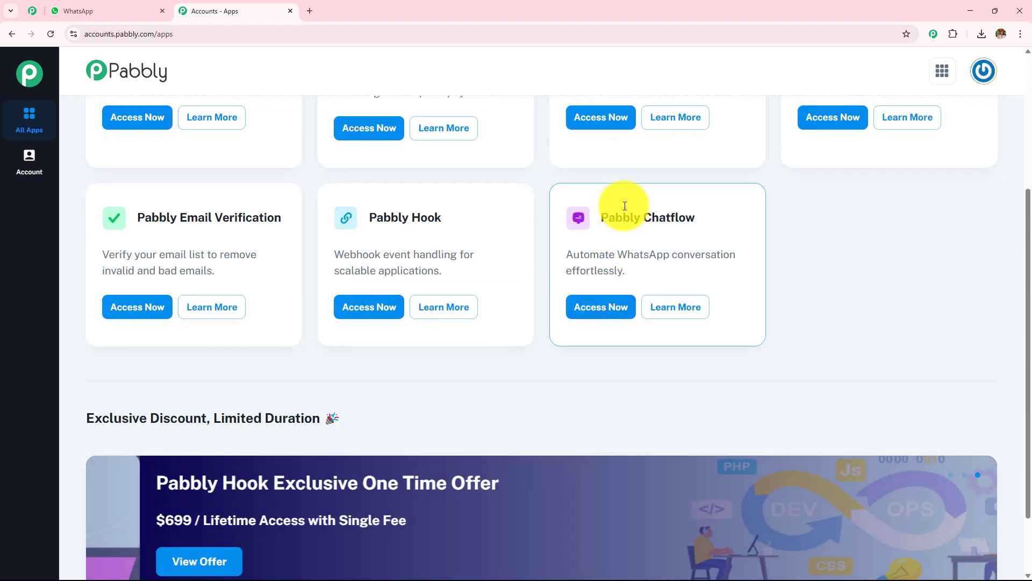
{"action": "left_click_drag", "start_coordinate": [604, 216], "coordinate": [703, 214]}
{"action": "left_click", "coordinate": [605, 318]}
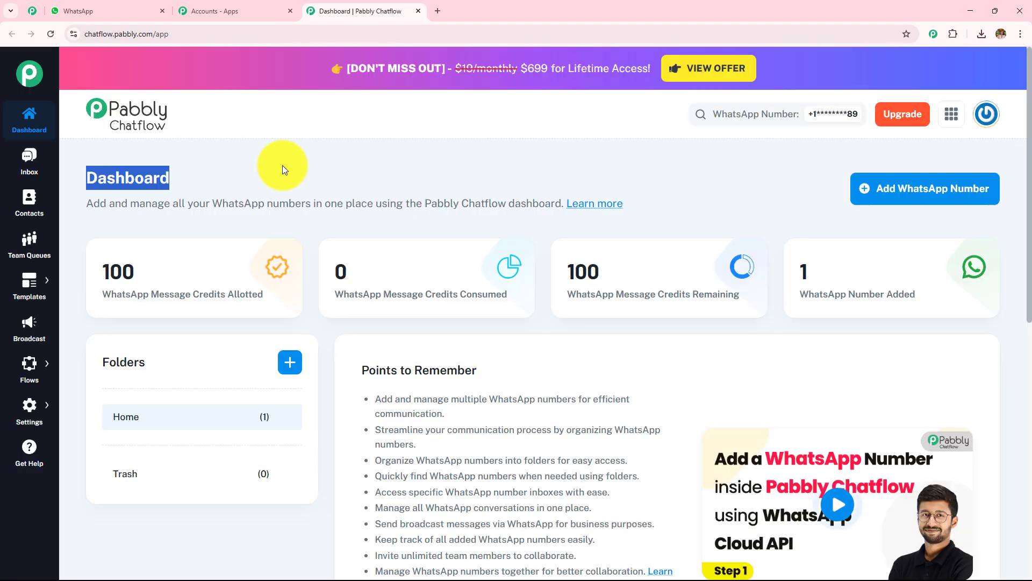
Step: Look over the dashboard, then open the Flow Builder and add a new flow
{"action": "left_click_drag", "start_coordinate": [88, 177], "coordinate": [260, 179]}
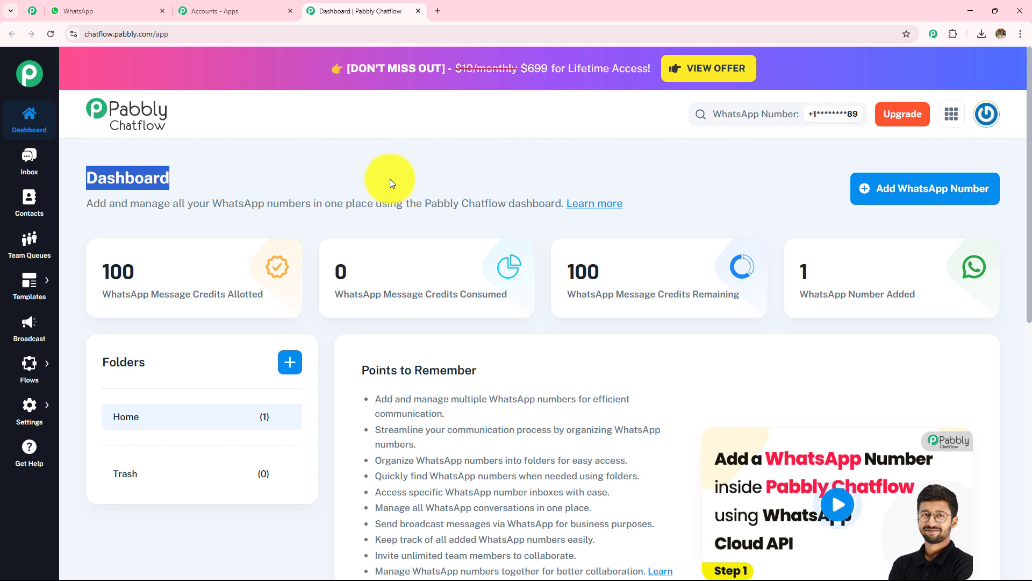
{"action": "scroll", "coordinate": [389, 178], "scroll_direction": "down", "scroll_amount": 4}
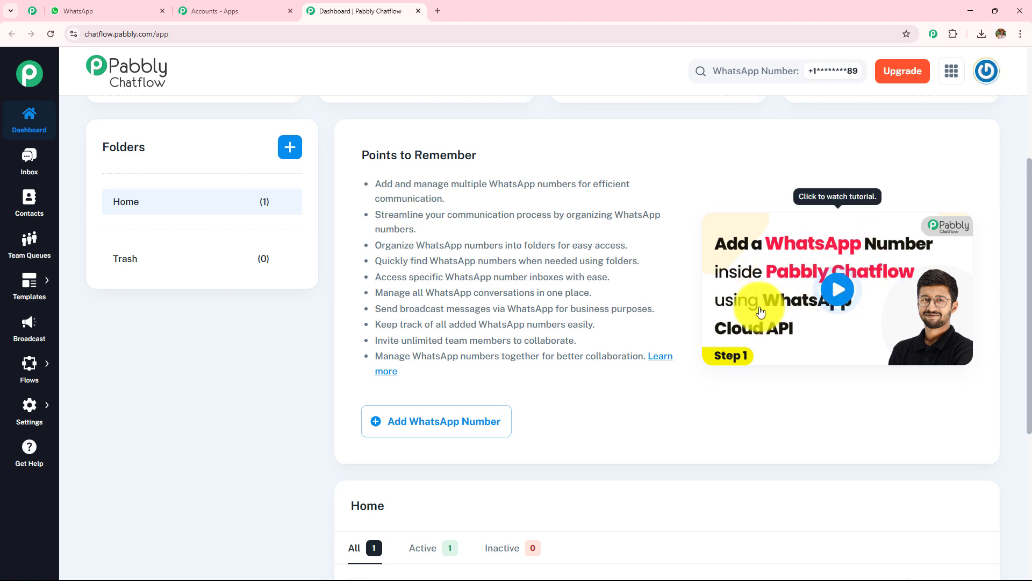
{"action": "scroll", "coordinate": [547, 337], "scroll_direction": "up", "scroll_amount": 4}
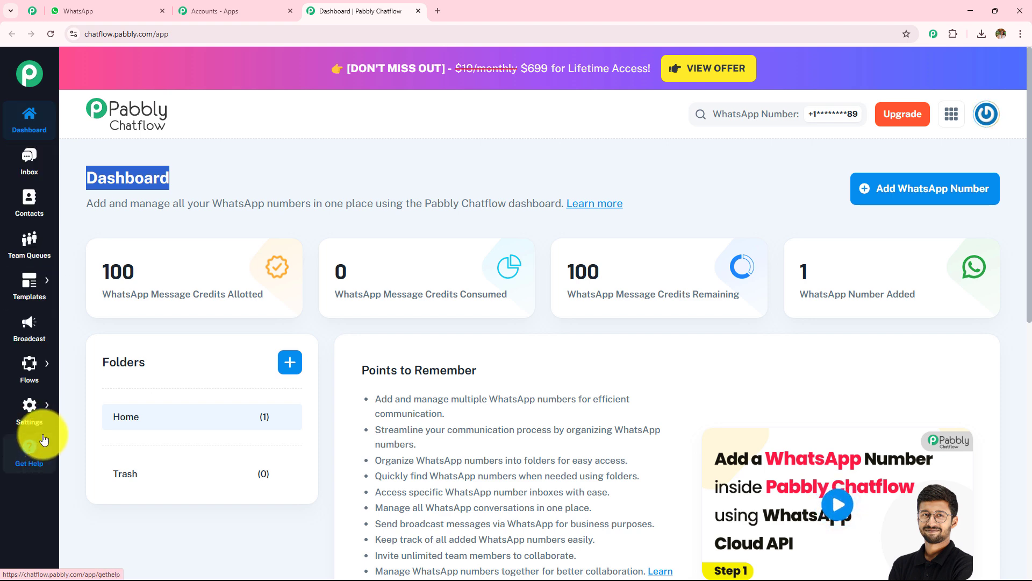
{"action": "left_click", "coordinate": [28, 371]}
{"action": "left_click_drag", "start_coordinate": [80, 127], "coordinate": [309, 127]}
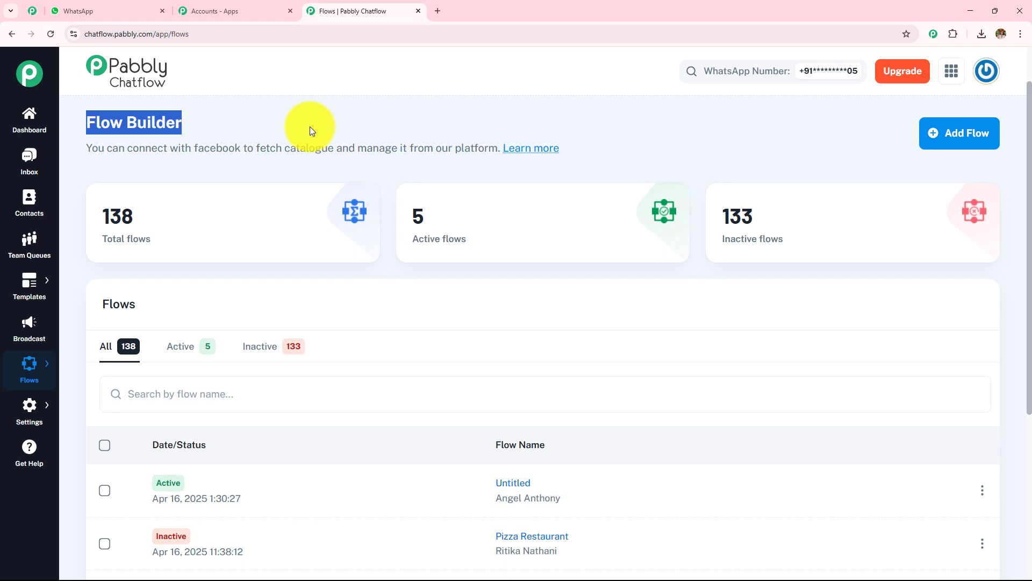
{"action": "left_click", "coordinate": [971, 149]}
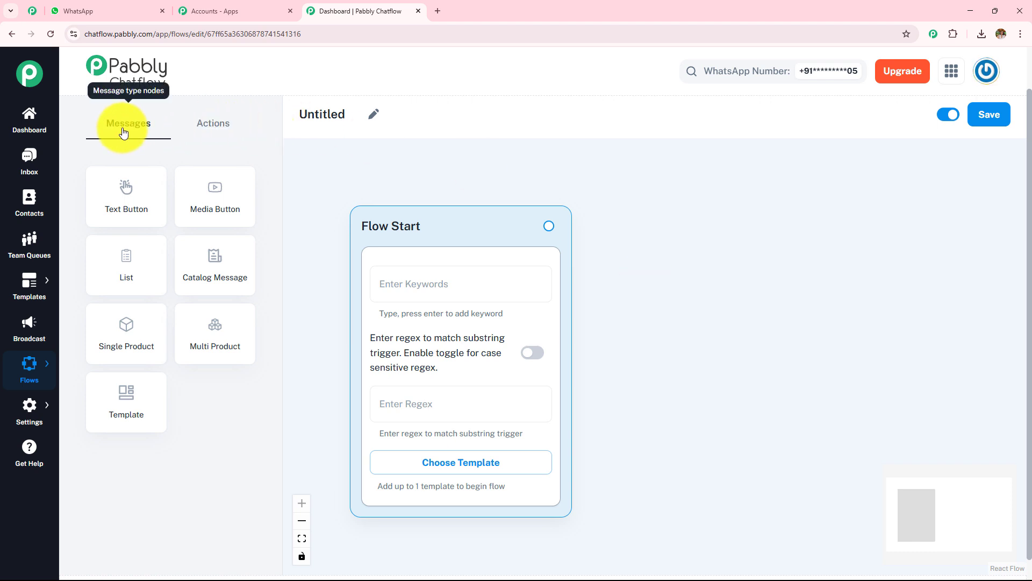
Step: Examine the message and action node types available for building the flow
{"action": "left_click", "coordinate": [212, 128]}
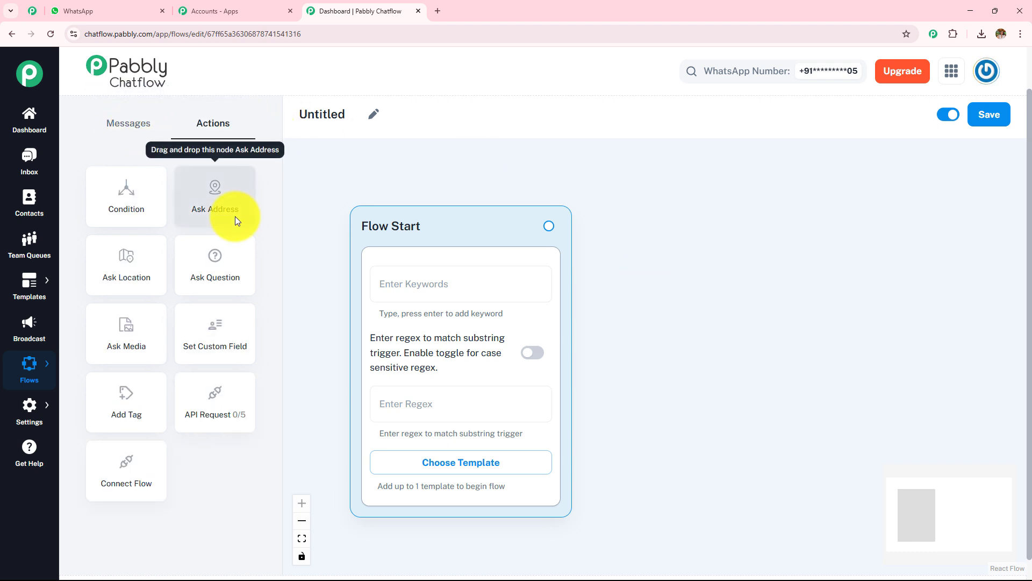
{"action": "left_click", "coordinate": [124, 125]}
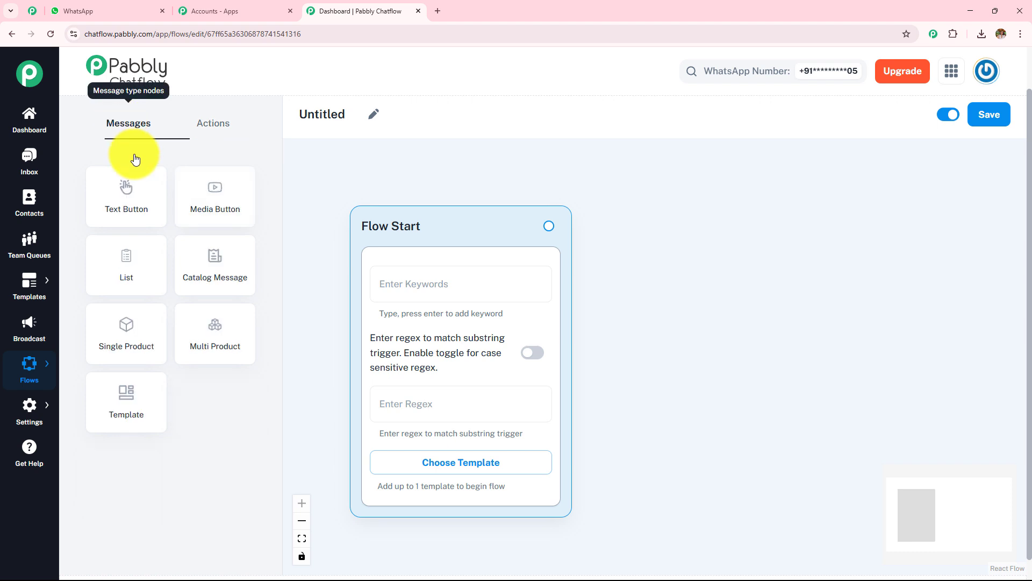
{"action": "left_click", "coordinate": [218, 126]}
{"action": "left_click", "coordinate": [135, 126]}
{"action": "left_click", "coordinate": [219, 126]}
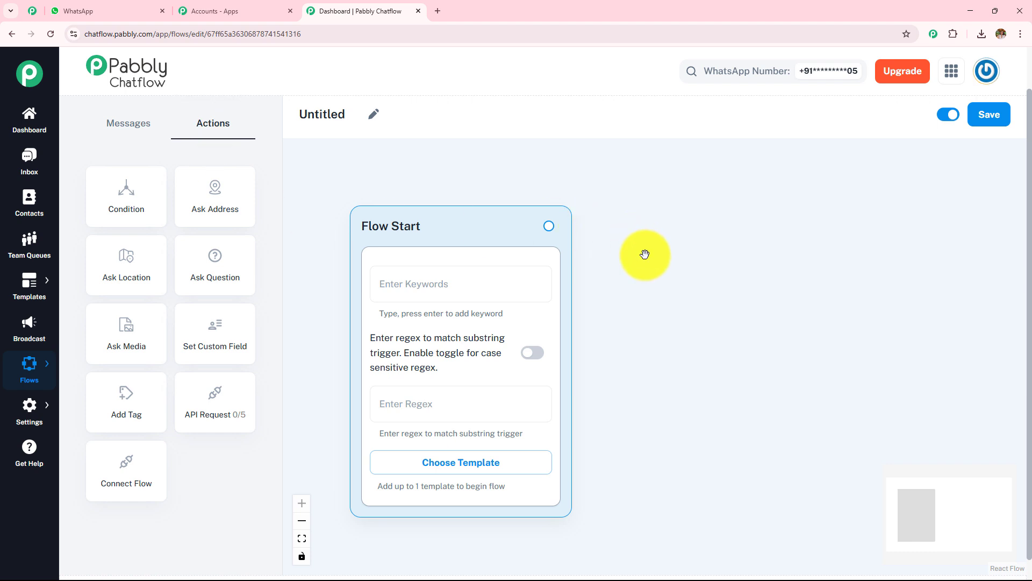
{"action": "left_click", "coordinate": [131, 127]}
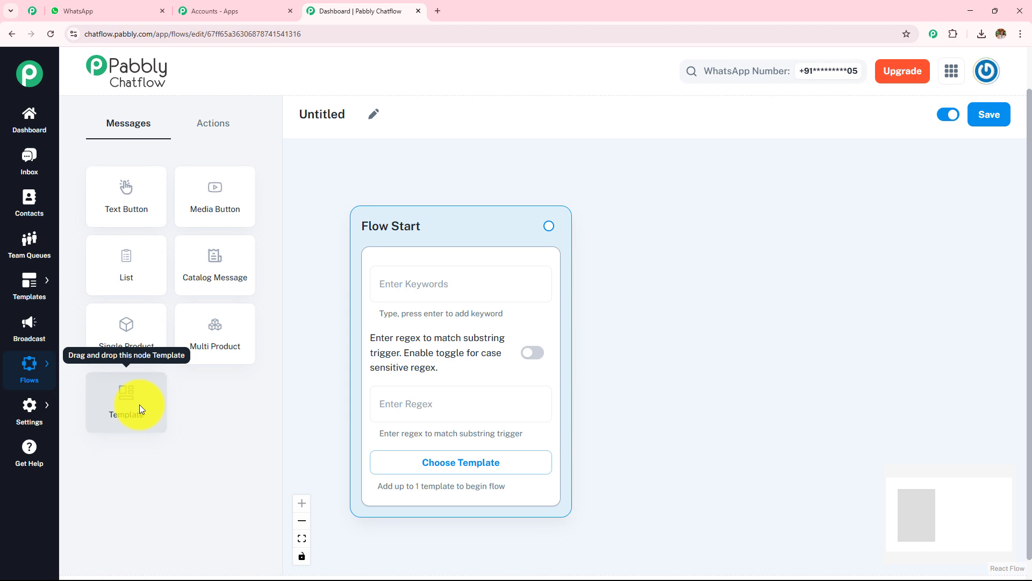
{"action": "left_click", "coordinate": [221, 130]}
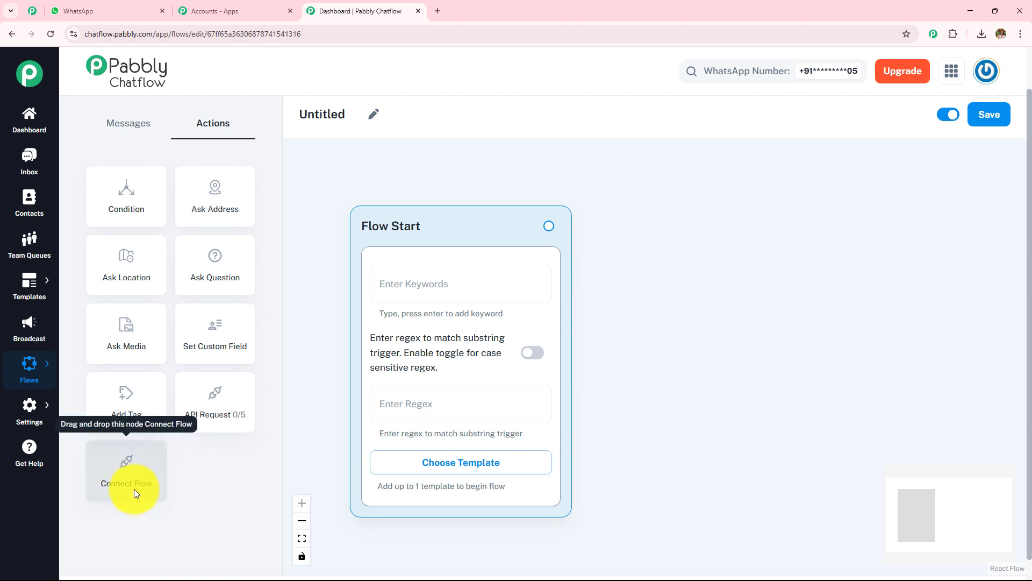
Step: Reposition the Flow Start node and add the trigger keywords Hello, Hey and Hi
{"action": "left_click_drag", "start_coordinate": [424, 231], "coordinate": [387, 221]}
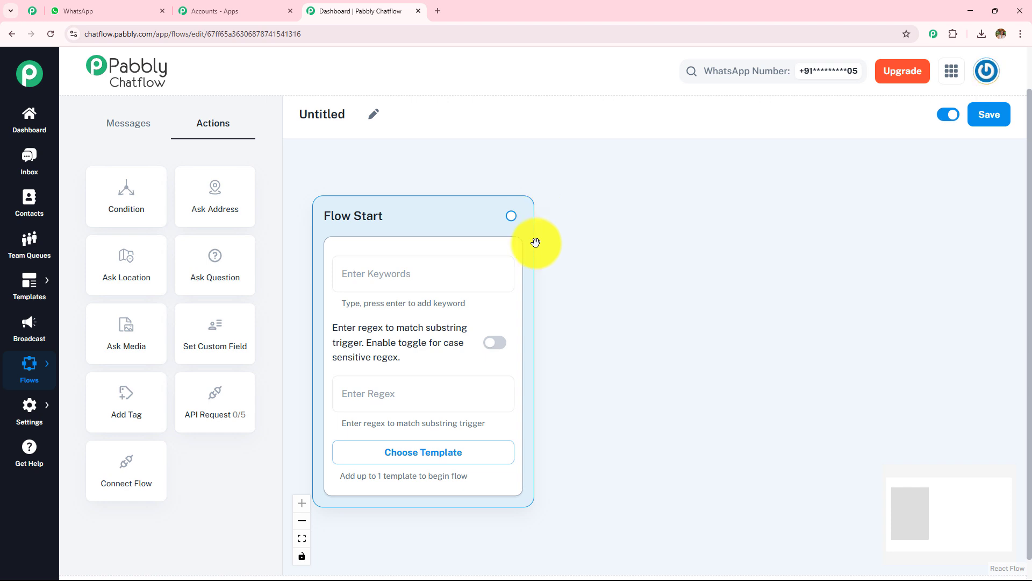
{"action": "left_click", "coordinate": [398, 271]}
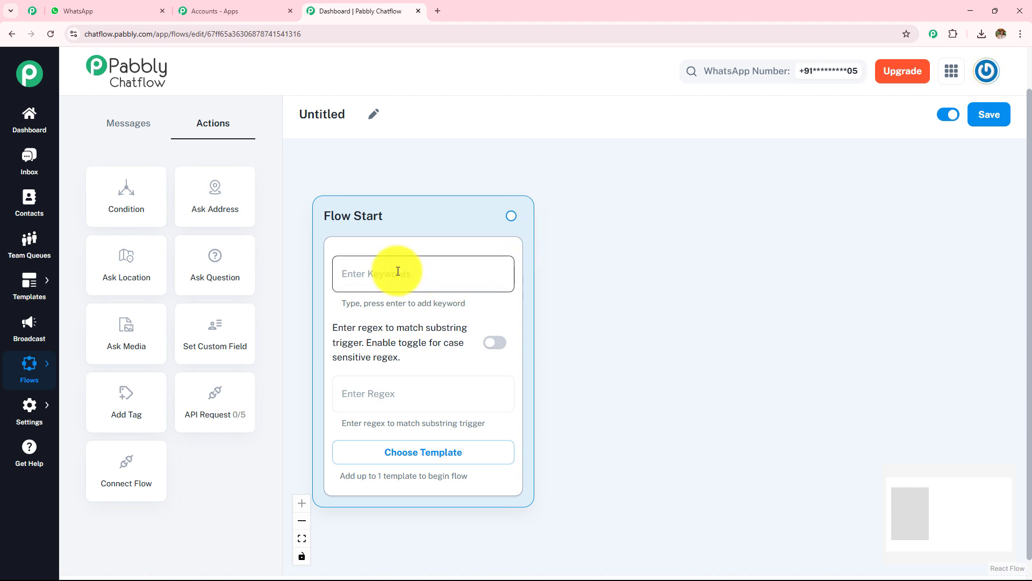
{"action": "left_click", "coordinate": [444, 275]}
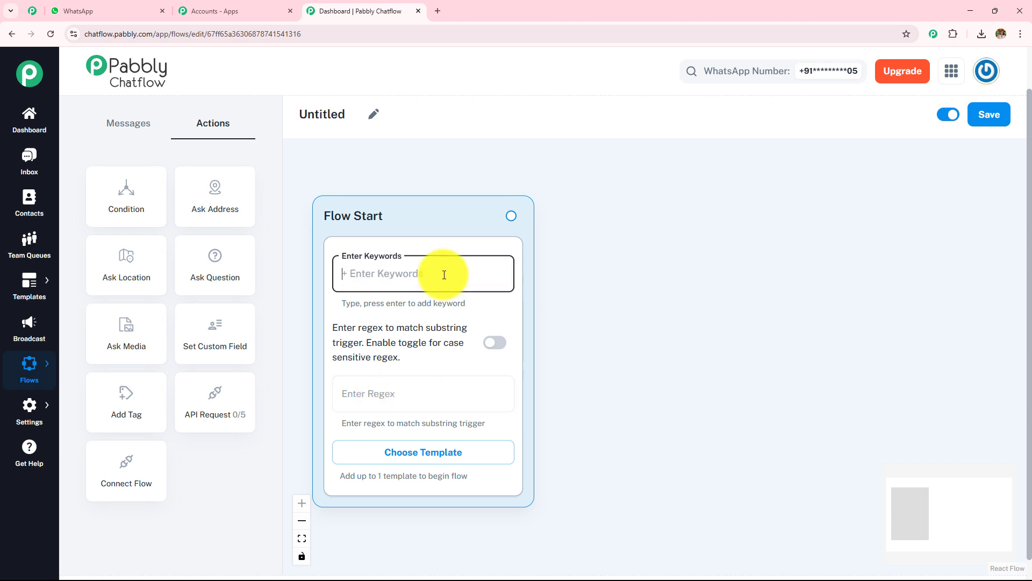
{"action": "type", "text": "Hello"}
{"action": "key", "text": "Return"}
{"action": "type", "text": "Hey"}
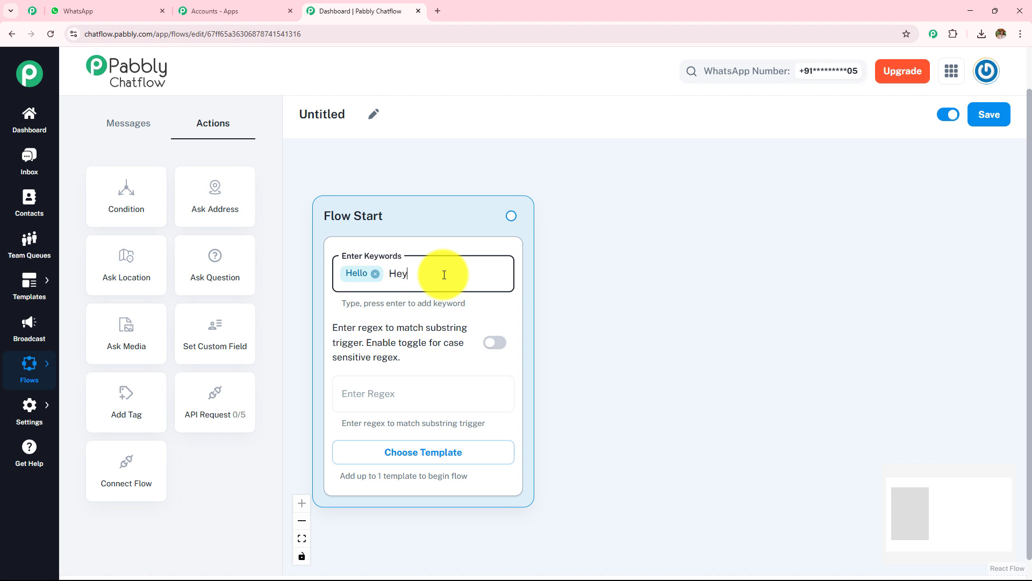
{"action": "key", "text": "Return"}
{"action": "type", "text": "Hi"}
{"action": "key", "text": "Return"}
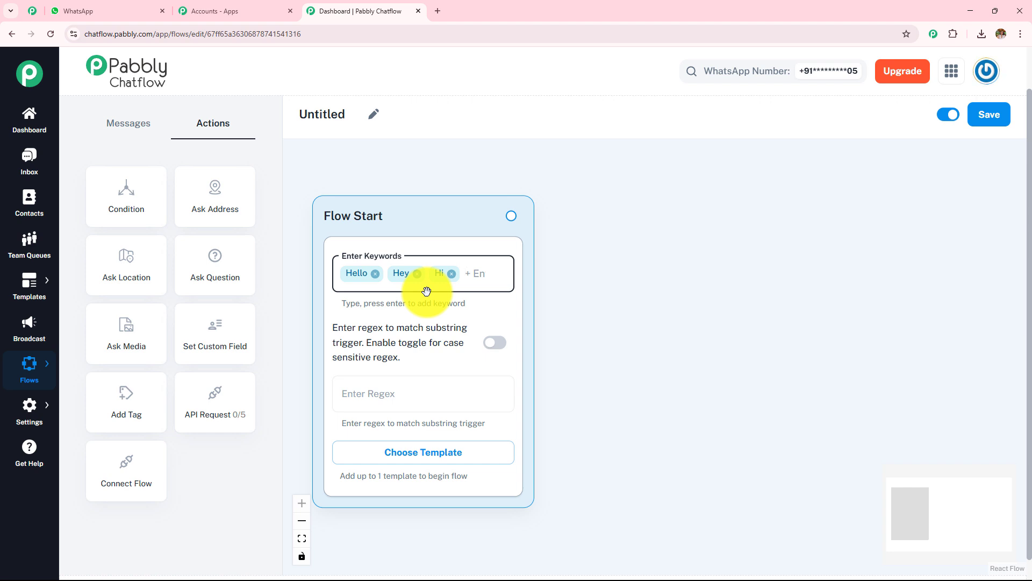
Step: Set the Flow Start regex to \b(class|kickboxing|karate)\b, enable case-sensitive matching, and compare it with the first WhatsApp test message
{"action": "left_click", "coordinate": [417, 394]}
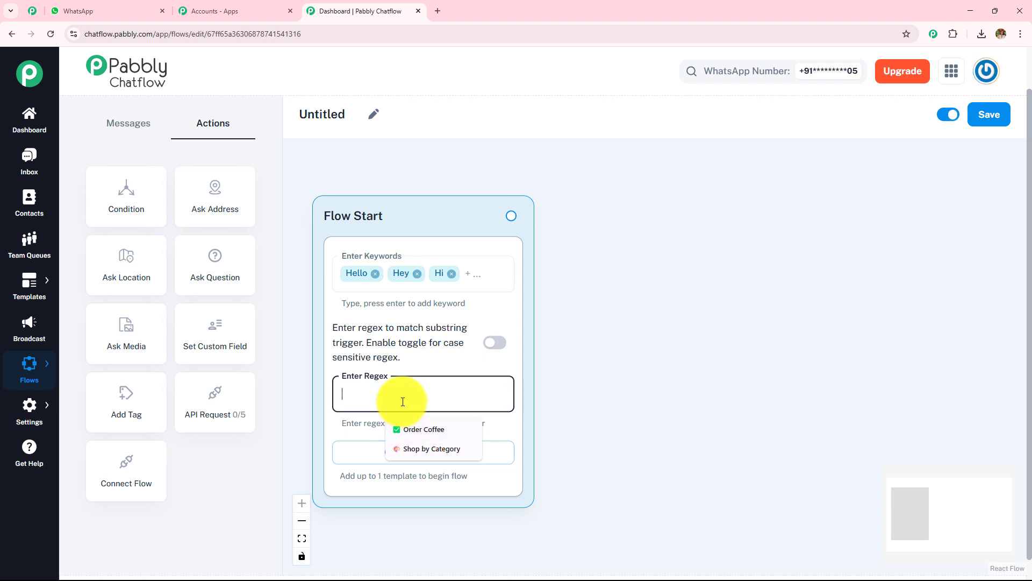
{"action": "type", "text": "\\b(class|kickboxing|karate)\\b"}
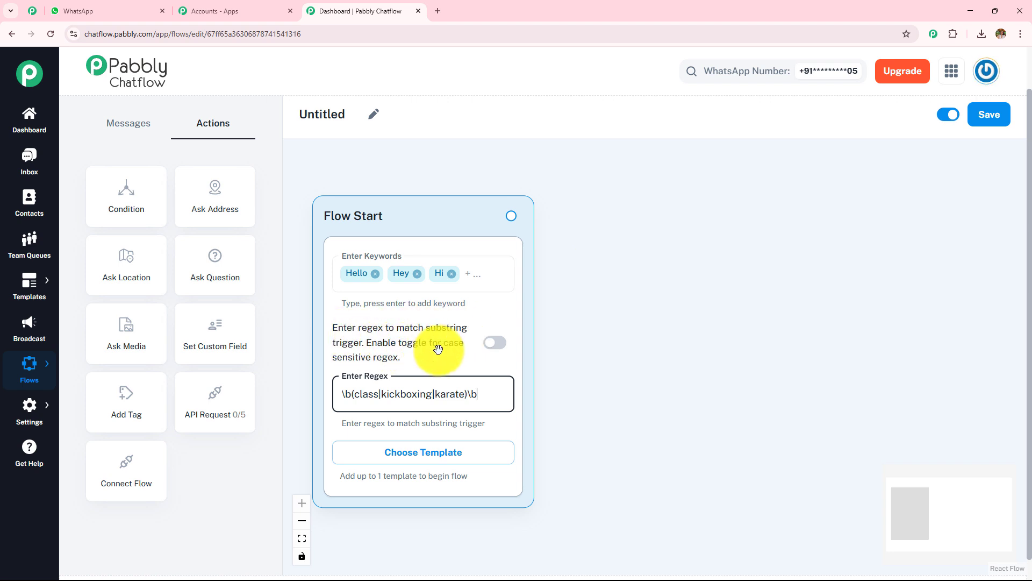
{"action": "left_click", "coordinate": [495, 345]}
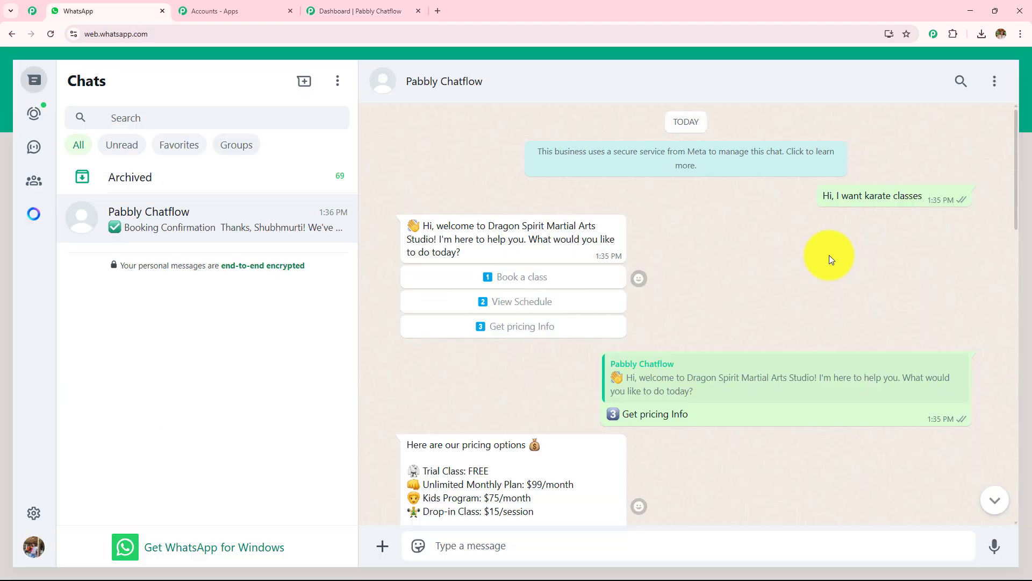
{"action": "left_click_drag", "start_coordinate": [818, 197], "coordinate": [933, 200]}
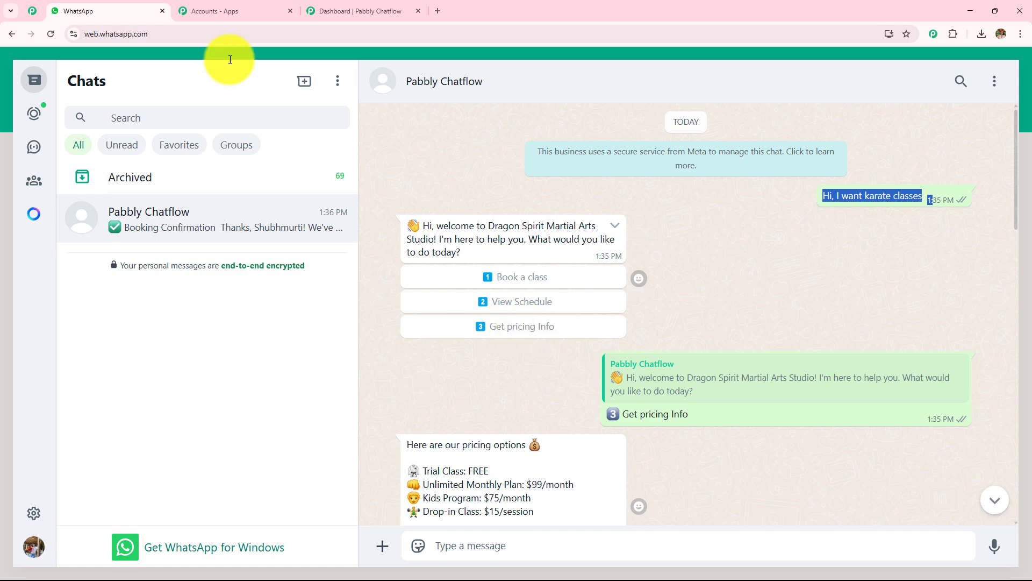
{"action": "left_click", "coordinate": [344, 10]}
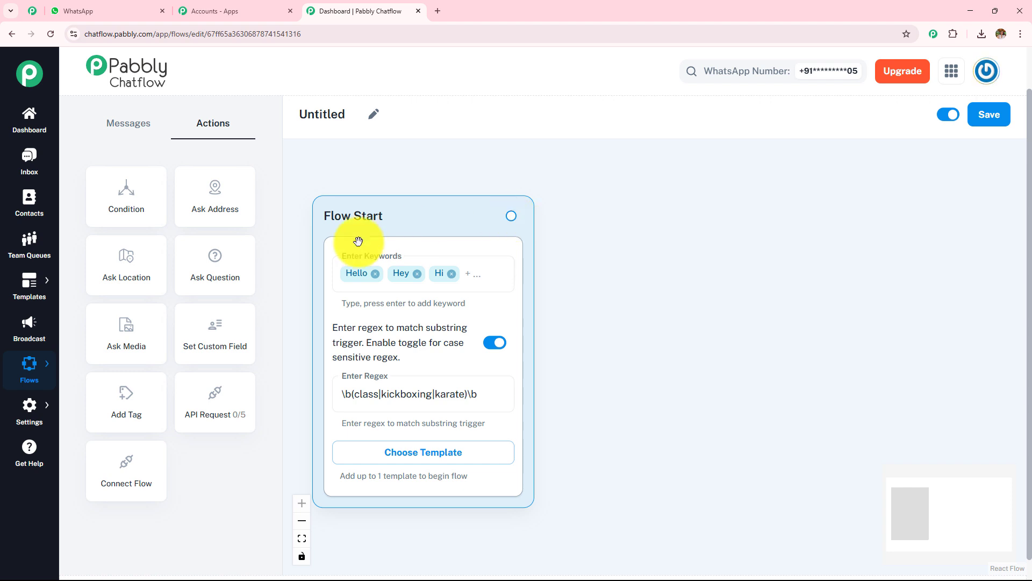
Step: Connect a Text + Button message node to Flow Start and place it beside the start node
{"action": "left_click_drag", "start_coordinate": [209, 267], "coordinate": [647, 294]}
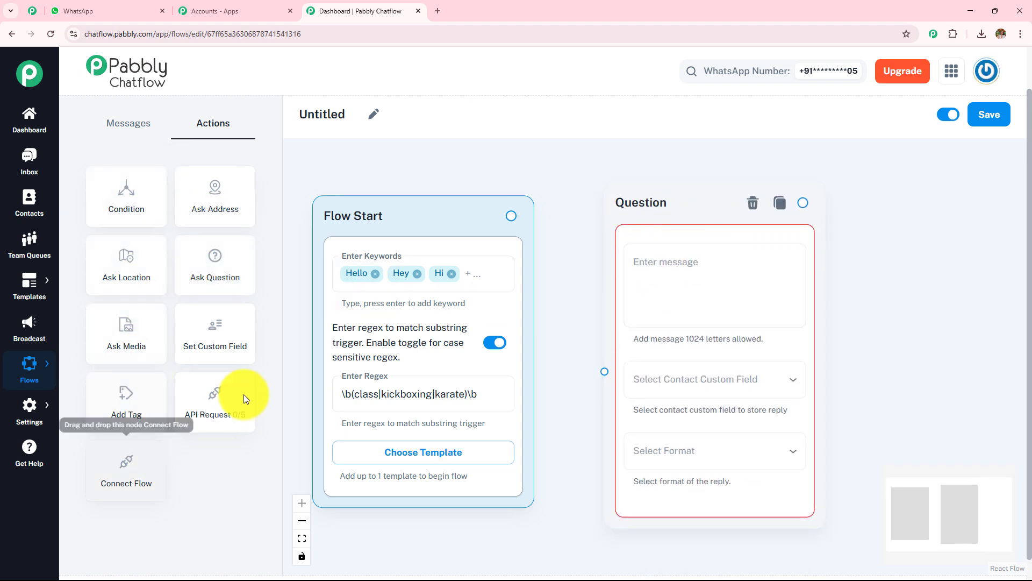
{"action": "left_click", "coordinate": [753, 203]}
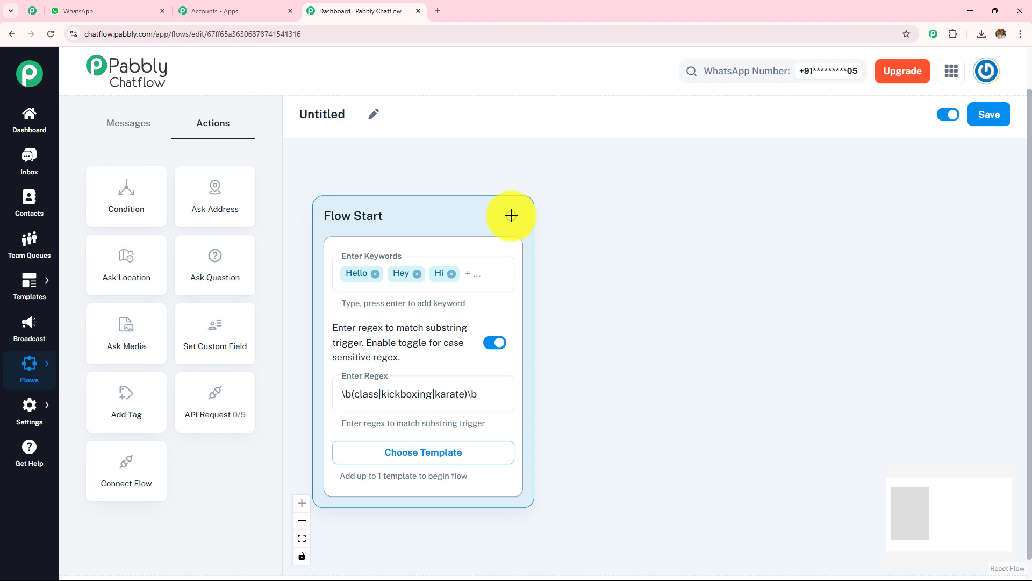
{"action": "left_click_drag", "start_coordinate": [512, 215], "coordinate": [767, 209]}
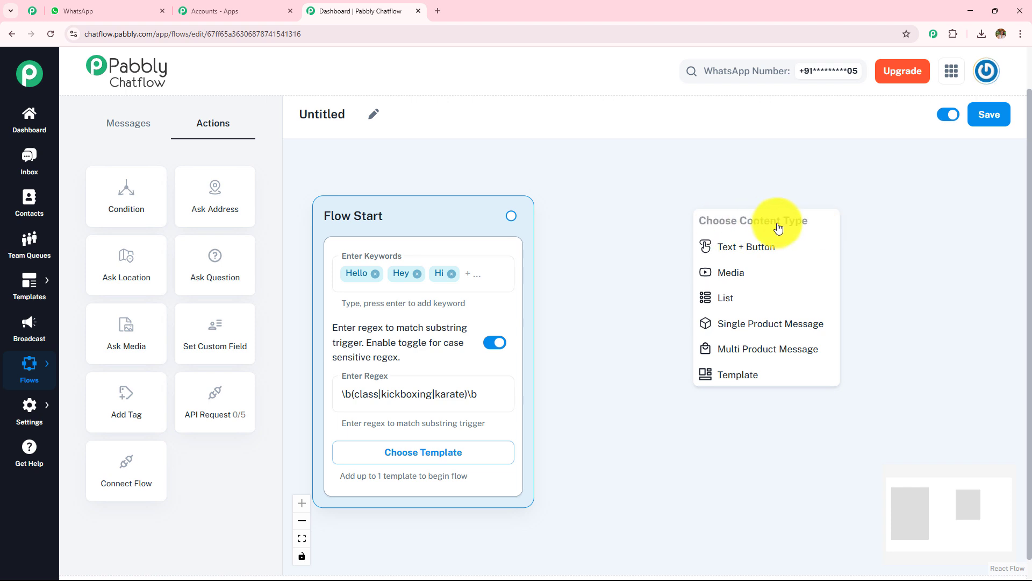
{"action": "left_click", "coordinate": [773, 247]}
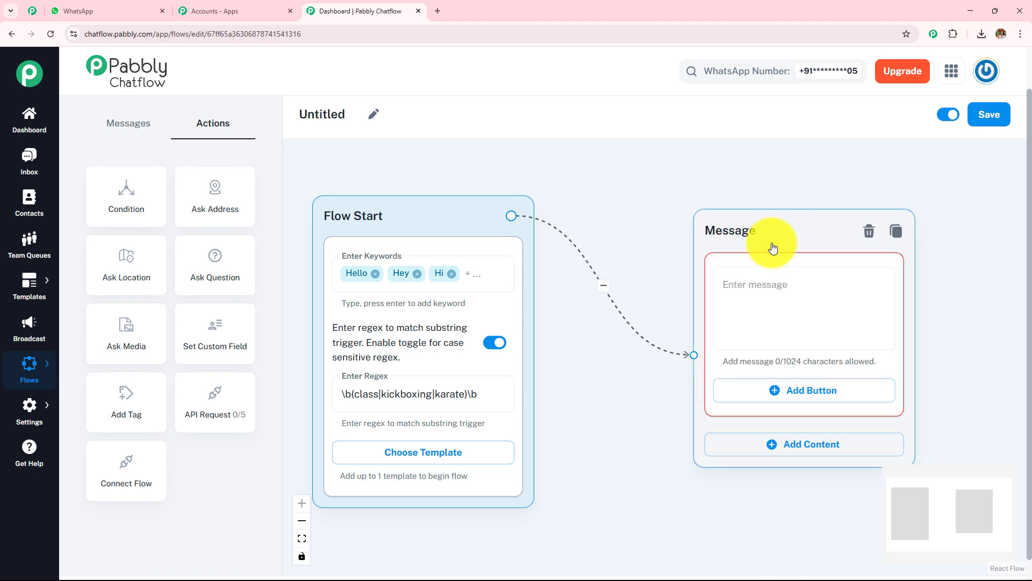
{"action": "left_click_drag", "start_coordinate": [771, 242], "coordinate": [709, 208]}
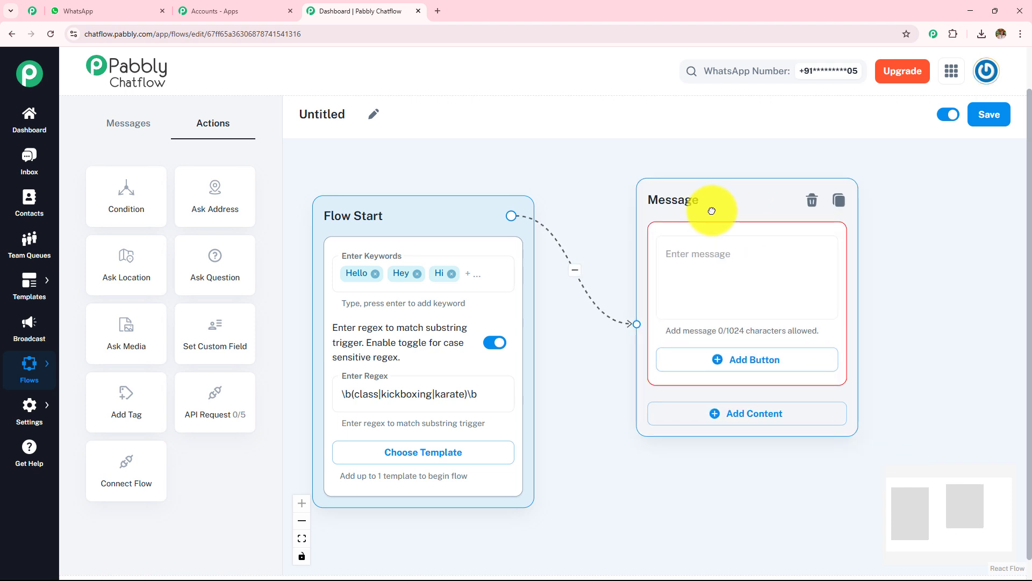
Step: Set the message text to "👋 Hi, Welcome to Dragon Spirit Martial Arts Studio! I'm here to help you. What would you like to do today?"
{"action": "left_click", "coordinate": [724, 266]}
{"action": "type", "text": "👋 Hi, welcome to Dragon Spirit Martial Arts Studio! I'm here to help you. What would you like to do today?"}
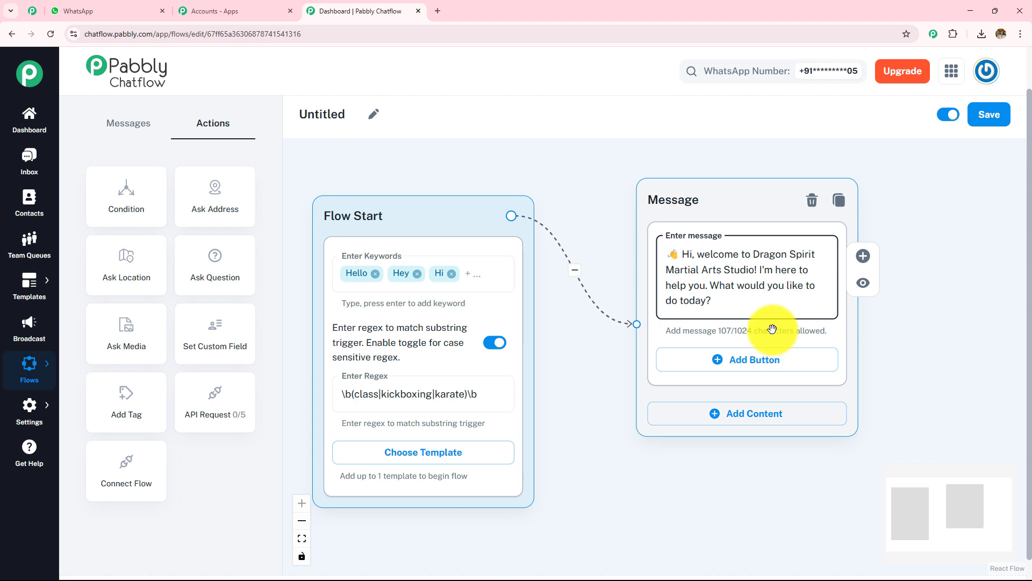
{"action": "key", "text": "BackSpace"}
{"action": "type", "text": "W"}
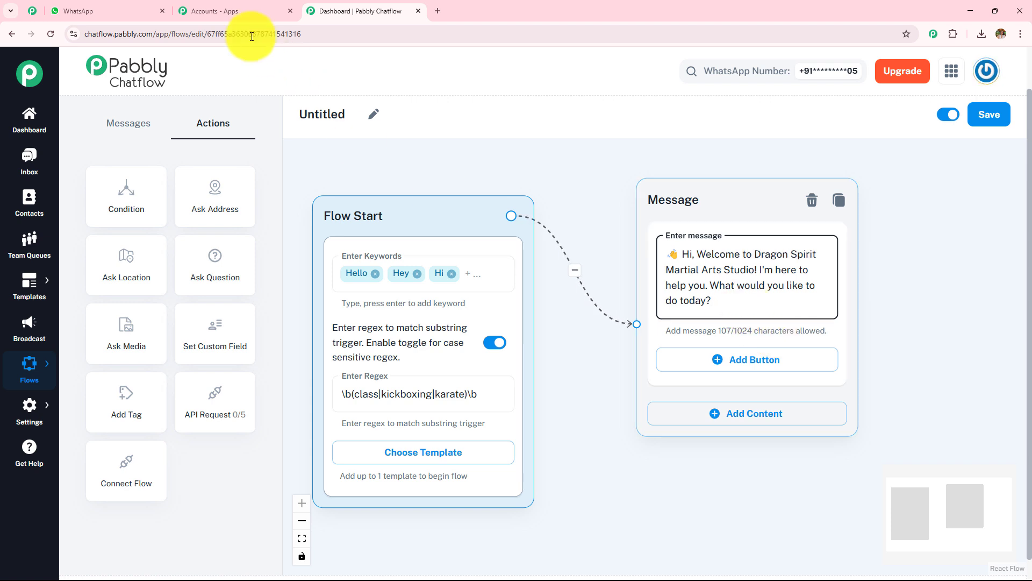
{"action": "left_click", "coordinate": [141, 5]}
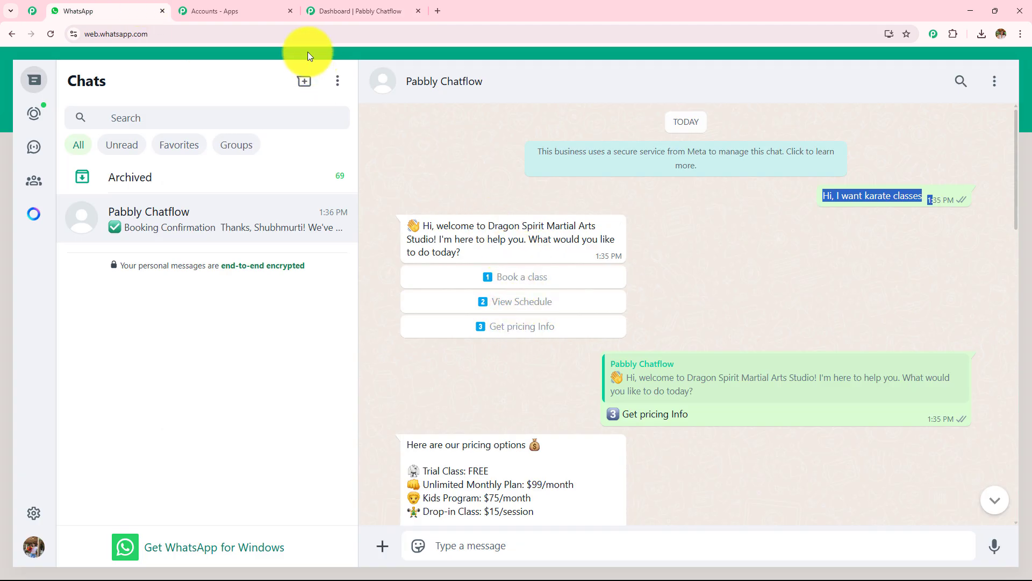
{"action": "left_click", "coordinate": [338, 9]}
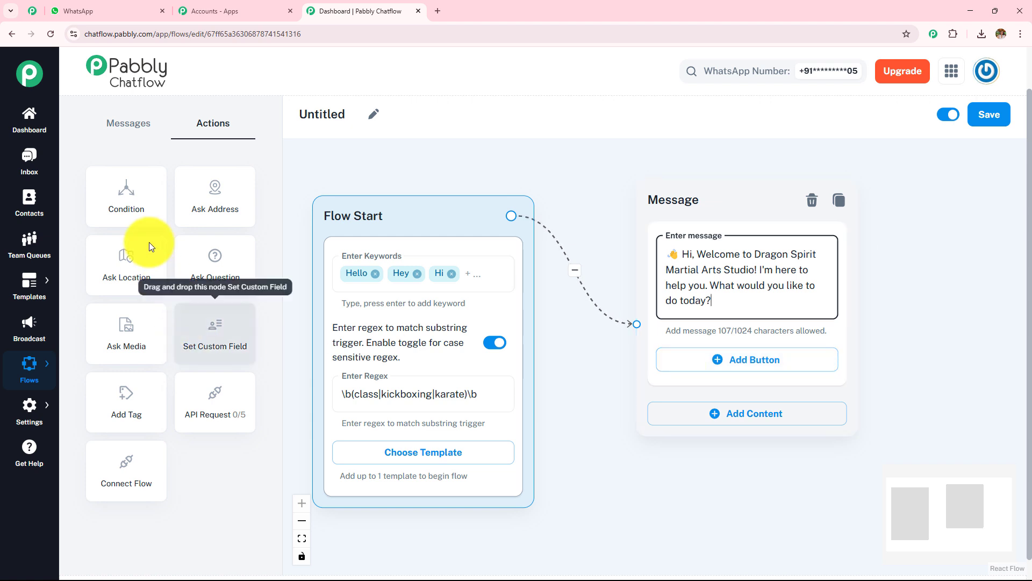
{"action": "left_click", "coordinate": [129, 125]}
{"action": "left_click_drag", "start_coordinate": [126, 273], "coordinate": [613, 353]}
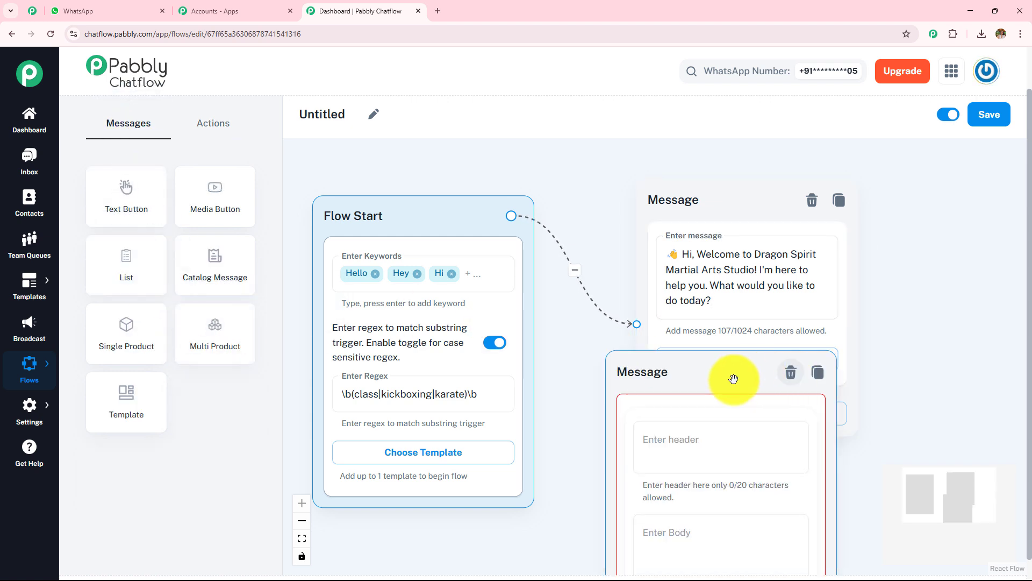
{"action": "left_click_drag", "start_coordinate": [733, 376], "coordinate": [655, 194]}
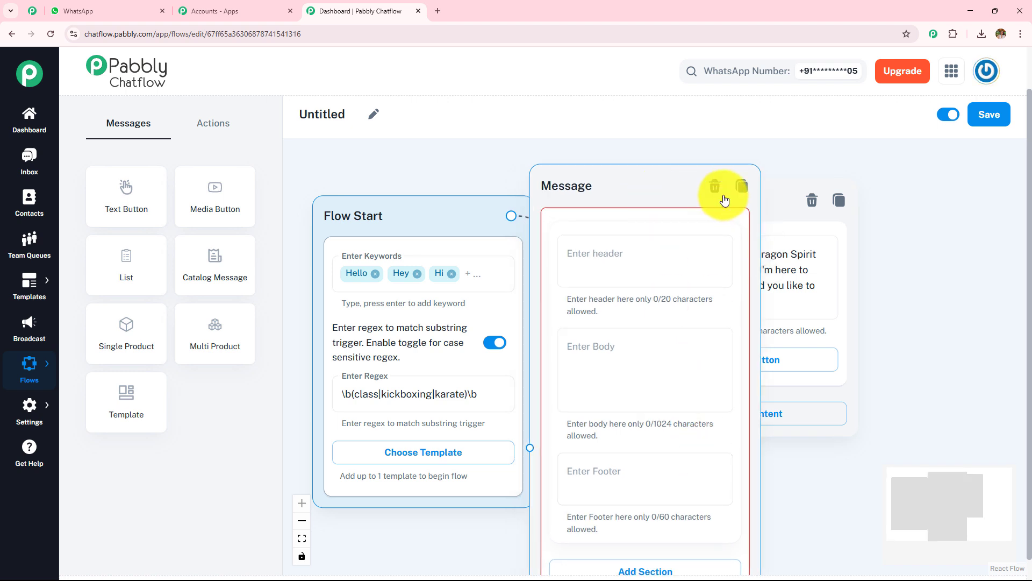
{"action": "mouse_move", "coordinate": [732, 286]}
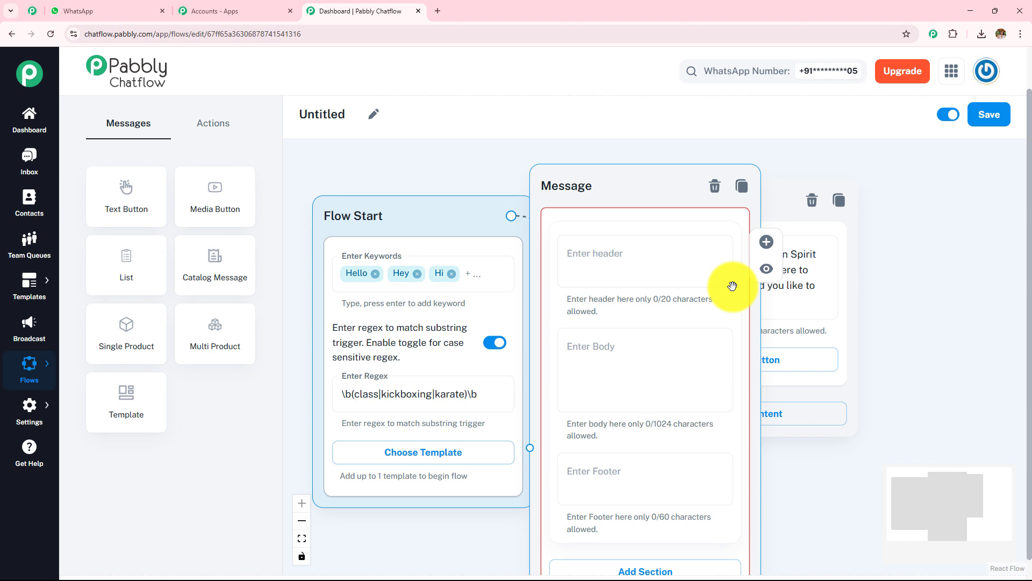
{"action": "left_click", "coordinate": [714, 186]}
Step: Add three buttons below the welcome message and check the sample button labels in the WhatsApp conversation
{"action": "left_click_drag", "start_coordinate": [921, 299], "coordinate": [691, 260]}
{"action": "left_click", "coordinate": [542, 313]}
{"action": "left_click", "coordinate": [545, 375]}
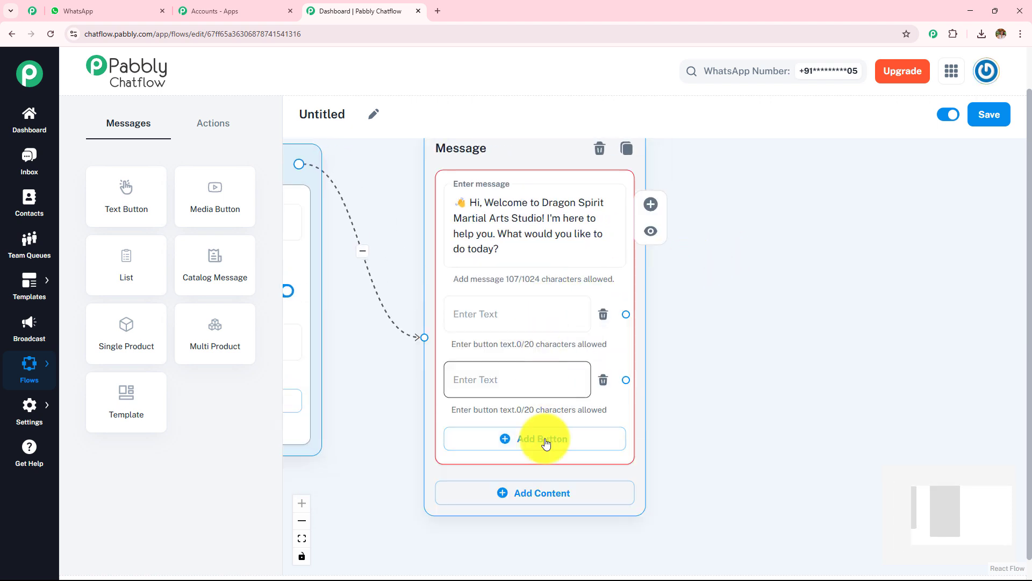
{"action": "left_click", "coordinate": [606, 436]}
{"action": "left_click", "coordinate": [484, 384]}
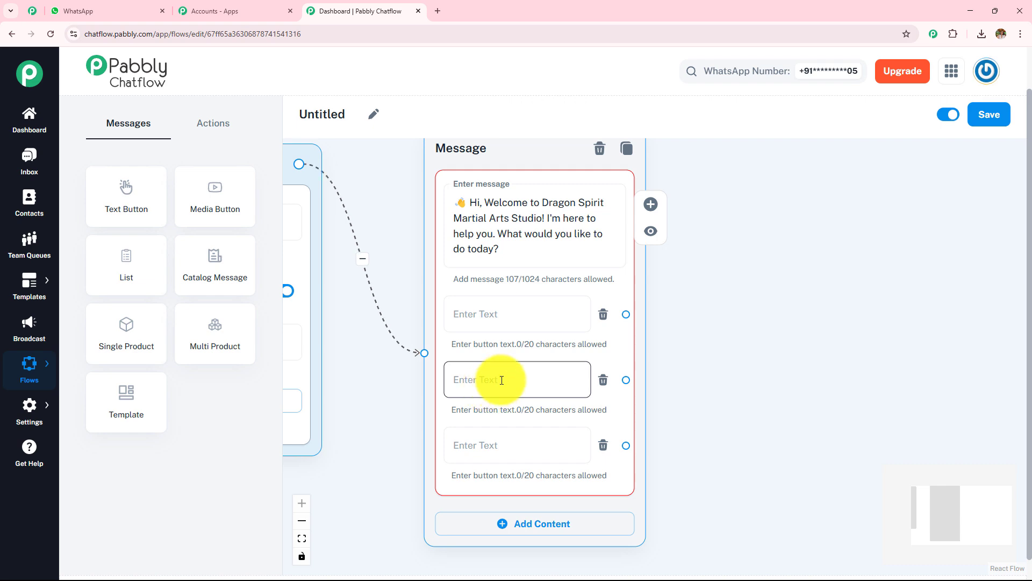
{"action": "left_click", "coordinate": [484, 309]}
{"action": "left_click", "coordinate": [102, 11]}
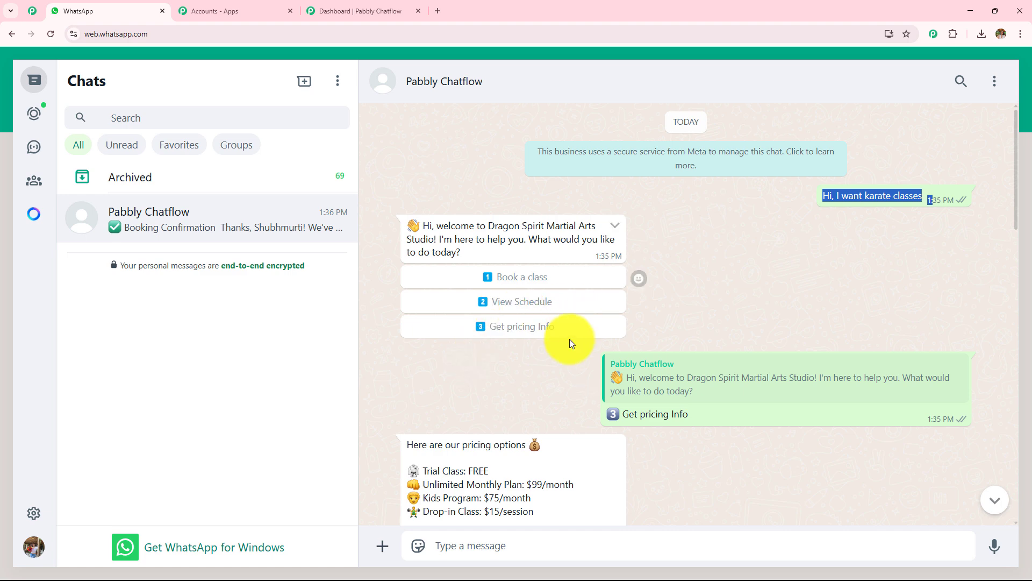
Step: Label the three reply buttons in the flow's welcome message "1️⃣ Book a class", "2️⃣ View Schedule" and "3️⃣ Get pricing Info"
{"action": "left_click", "coordinate": [355, 11]}
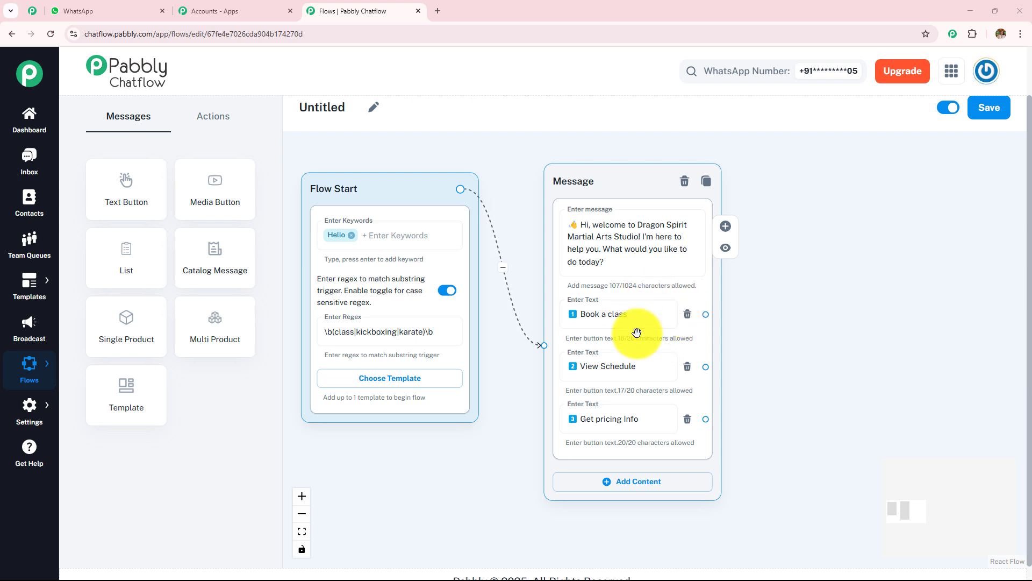
Step: Examine the pricing and class schedule replies, with their follow-up buttons, in the sample WhatsApp conversation
{"action": "left_click", "coordinate": [92, 11]}
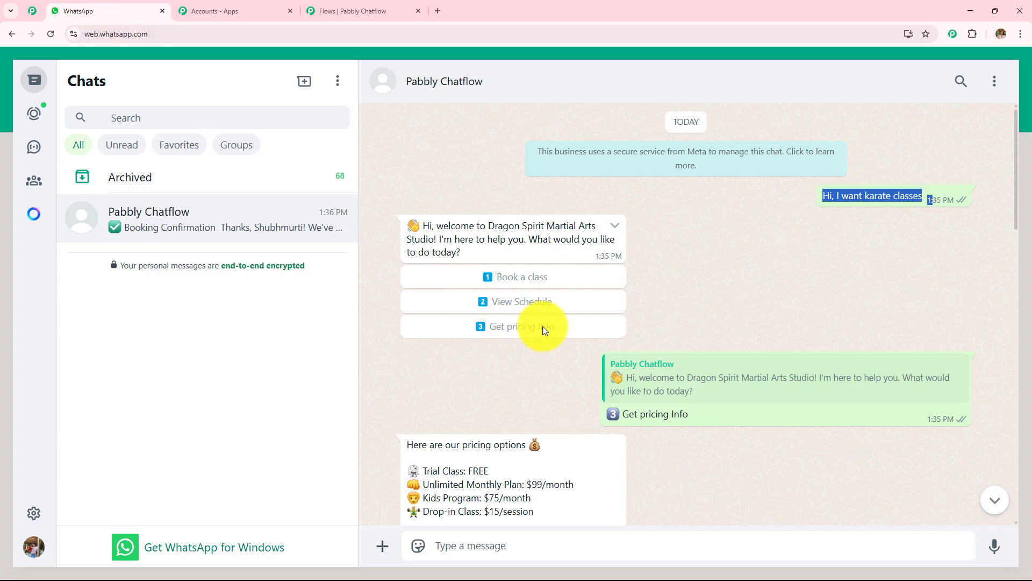
{"action": "scroll", "coordinate": [542, 324], "scroll_direction": "down", "scroll_amount": 2}
{"action": "scroll", "coordinate": [542, 324], "scroll_direction": "down", "scroll_amount": 2}
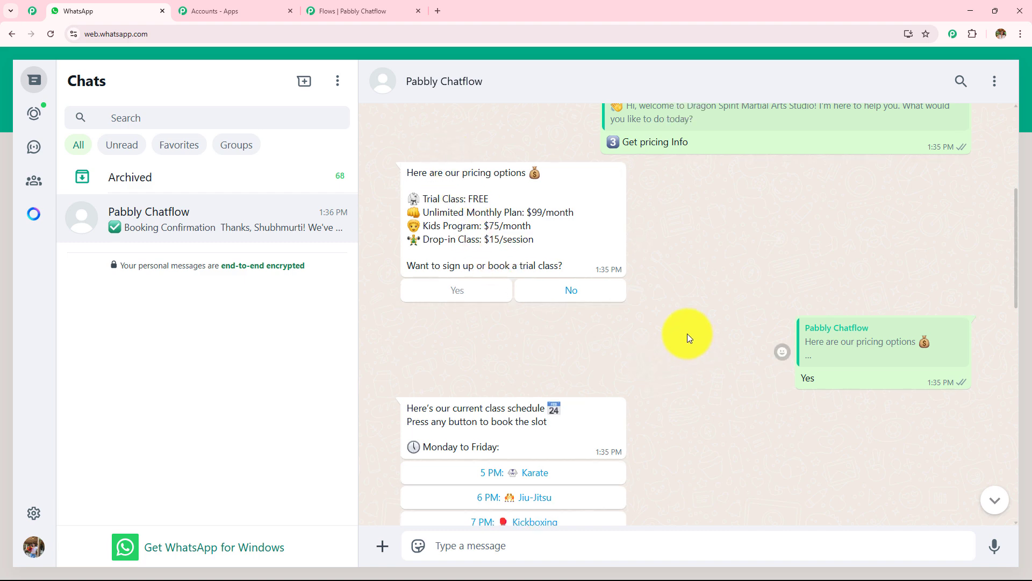
{"action": "scroll", "coordinate": [505, 211], "scroll_direction": "down", "scroll_amount": 2}
{"action": "left_click_drag", "start_coordinate": [494, 160], "coordinate": [592, 157]}
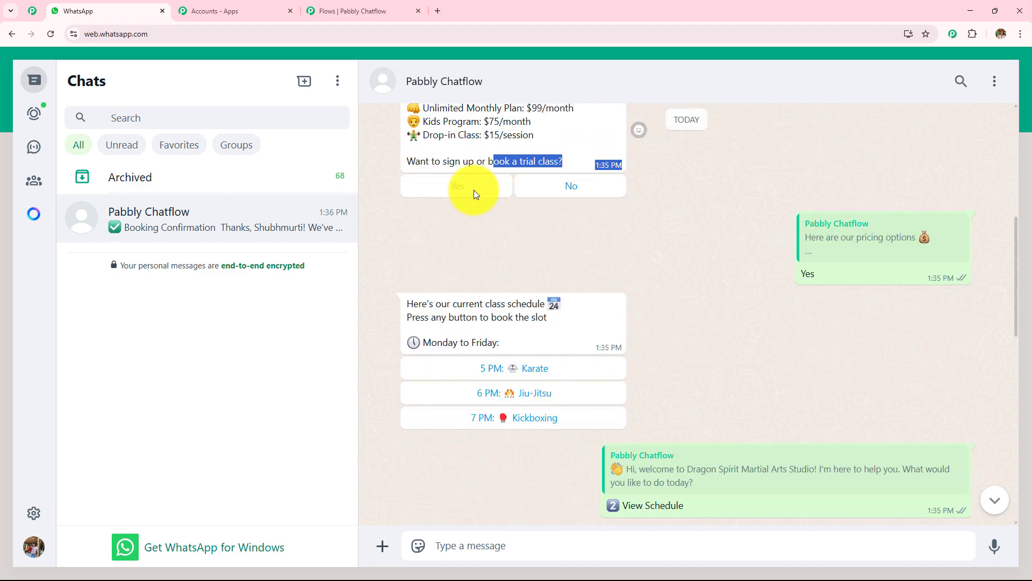
{"action": "scroll", "coordinate": [719, 237], "scroll_direction": "down", "scroll_amount": 2}
{"action": "scroll", "coordinate": [647, 273], "scroll_direction": "up", "scroll_amount": 1}
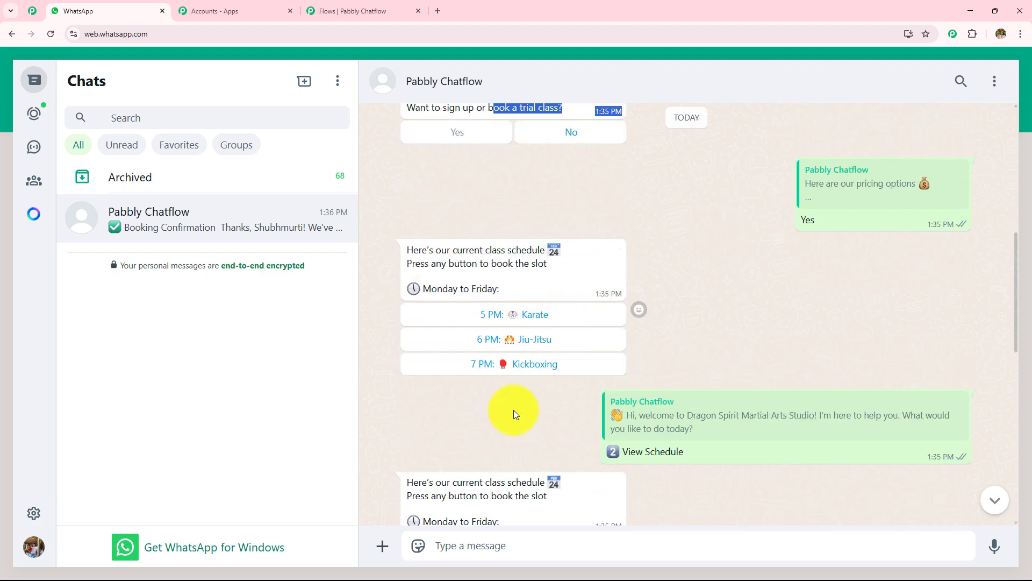
{"action": "scroll", "coordinate": [647, 318], "scroll_direction": "down", "scroll_amount": 6}
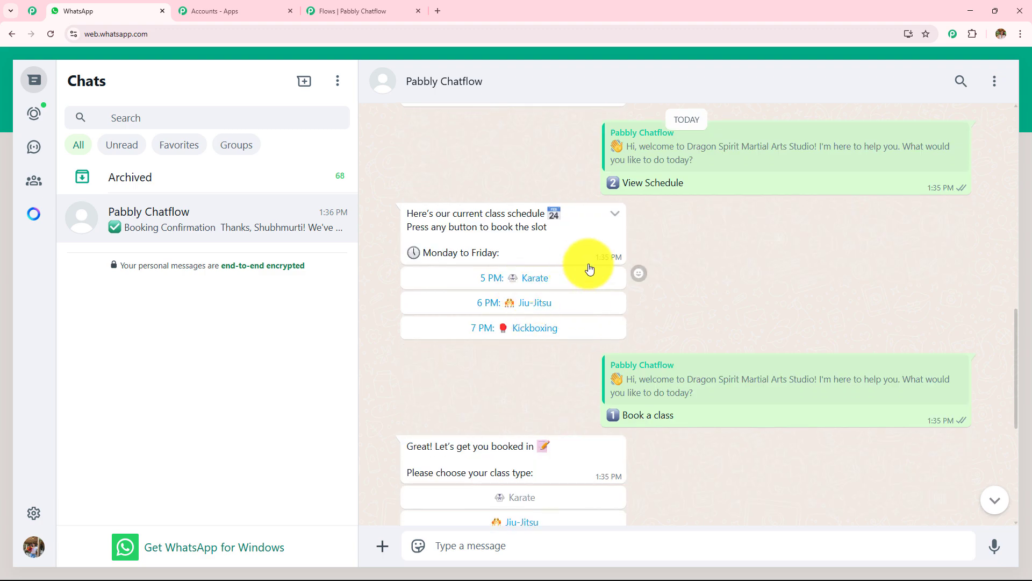
{"action": "scroll", "coordinate": [647, 215], "scroll_direction": "up", "scroll_amount": 1}
{"action": "scroll", "coordinate": [525, 189], "scroll_direction": "up", "scroll_amount": 2}
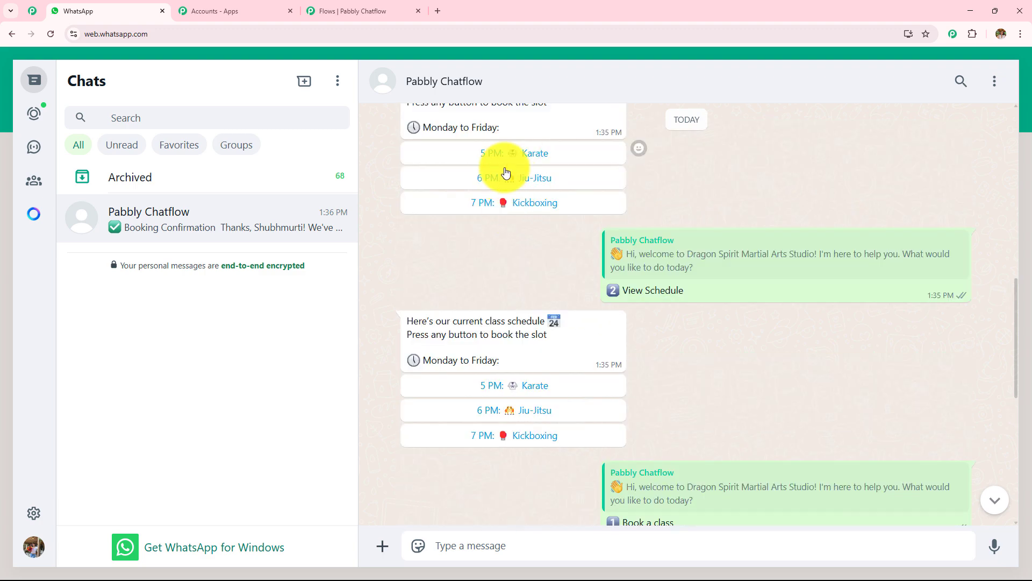
Step: Read the class type choices, name question and booking confirmation in the sample WhatsApp conversation
{"action": "scroll", "coordinate": [535, 301], "scroll_direction": "down", "scroll_amount": 3}
{"action": "scroll", "coordinate": [534, 310], "scroll_direction": "down", "scroll_amount": 4}
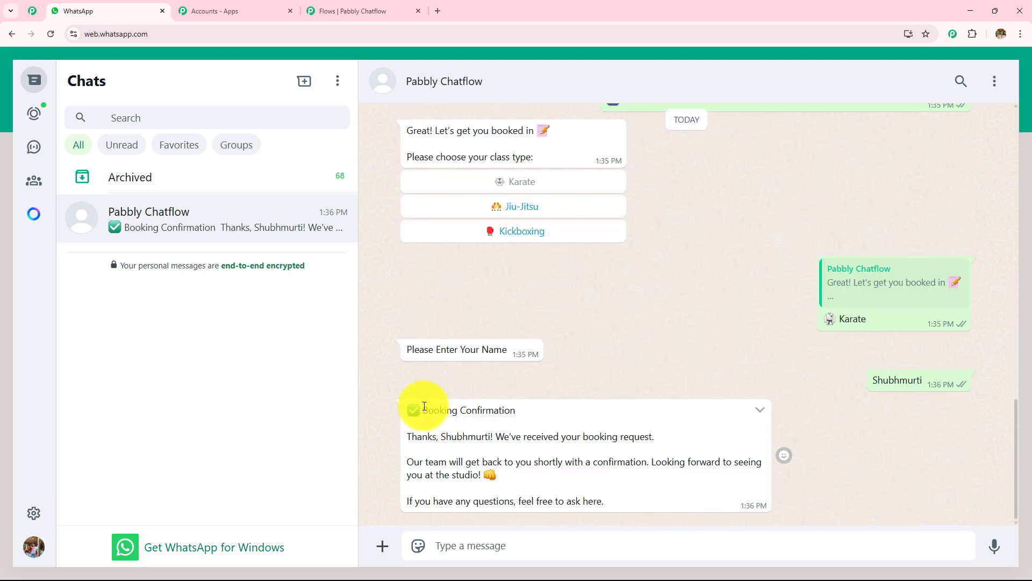
{"action": "left_click_drag", "start_coordinate": [425, 411], "coordinate": [529, 406]}
{"action": "triple_click", "coordinate": [567, 442]}
{"action": "left_click_drag", "start_coordinate": [568, 448], "coordinate": [610, 502]}
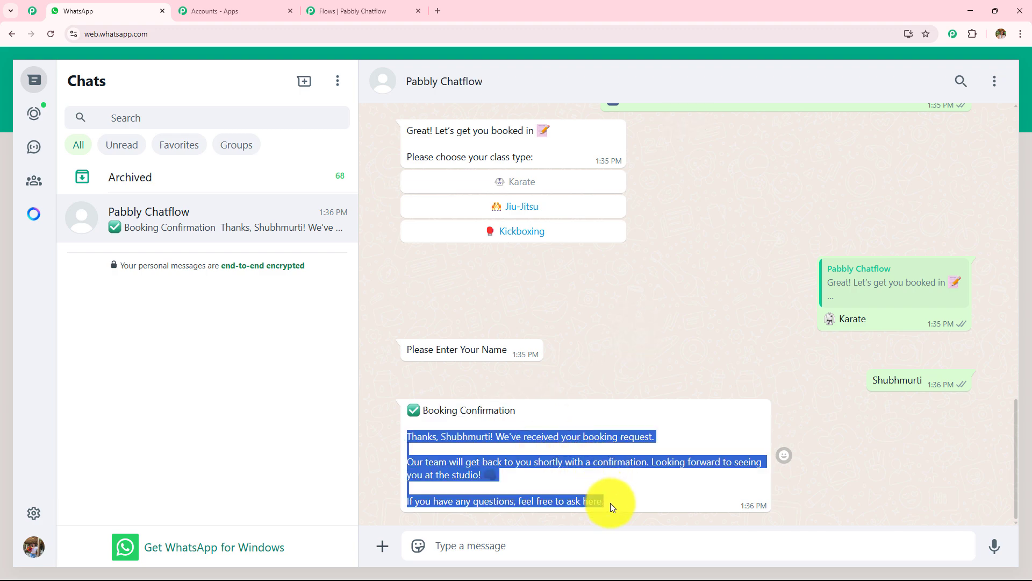
{"action": "left_click", "coordinate": [641, 327]}
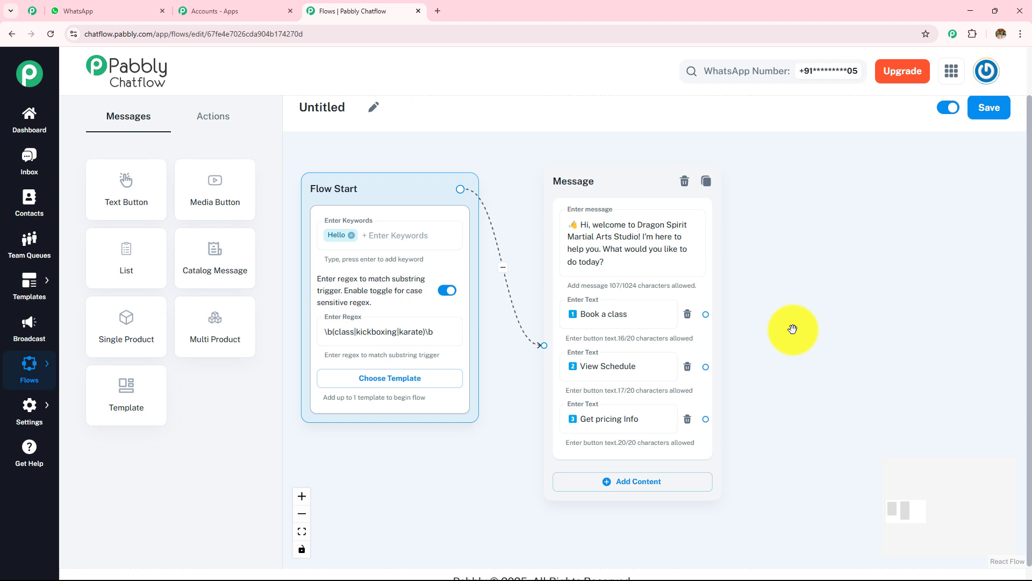
Step: Add an Ask Question node beside the welcome message in the flow and set its text to "Please Enter Your Name"
{"action": "left_click", "coordinate": [210, 117]}
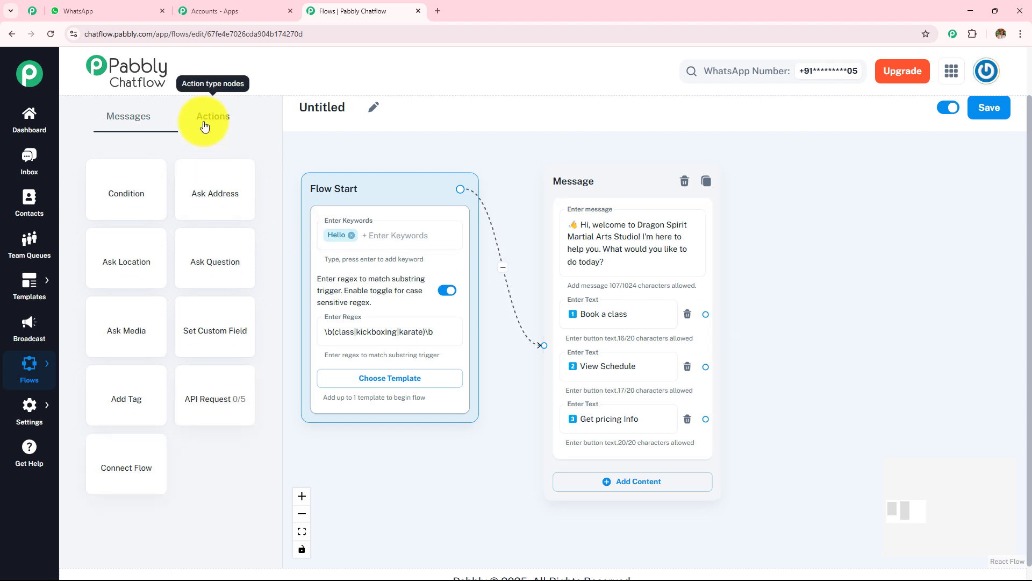
{"action": "left_click_drag", "start_coordinate": [212, 253], "coordinate": [826, 252]}
{"action": "left_click_drag", "start_coordinate": [855, 286], "coordinate": [848, 209]}
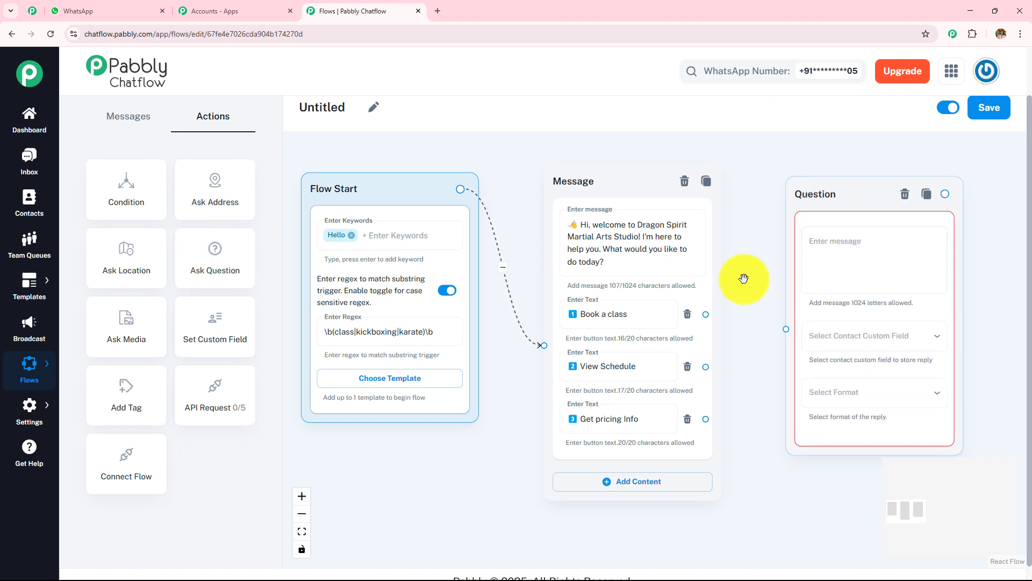
{"action": "left_click_drag", "start_coordinate": [750, 277], "coordinate": [538, 267]}
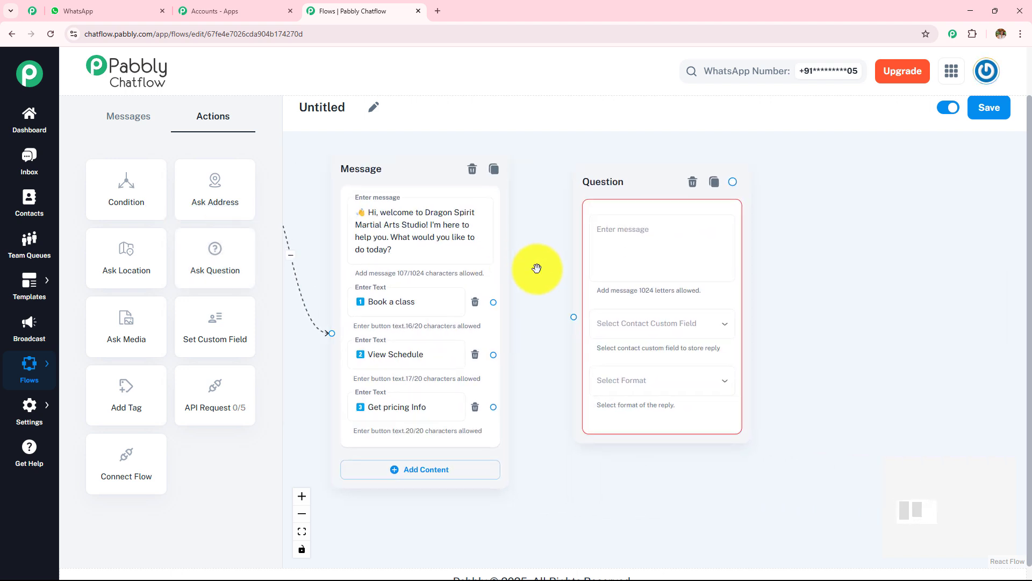
{"action": "left_click", "coordinate": [655, 252]}
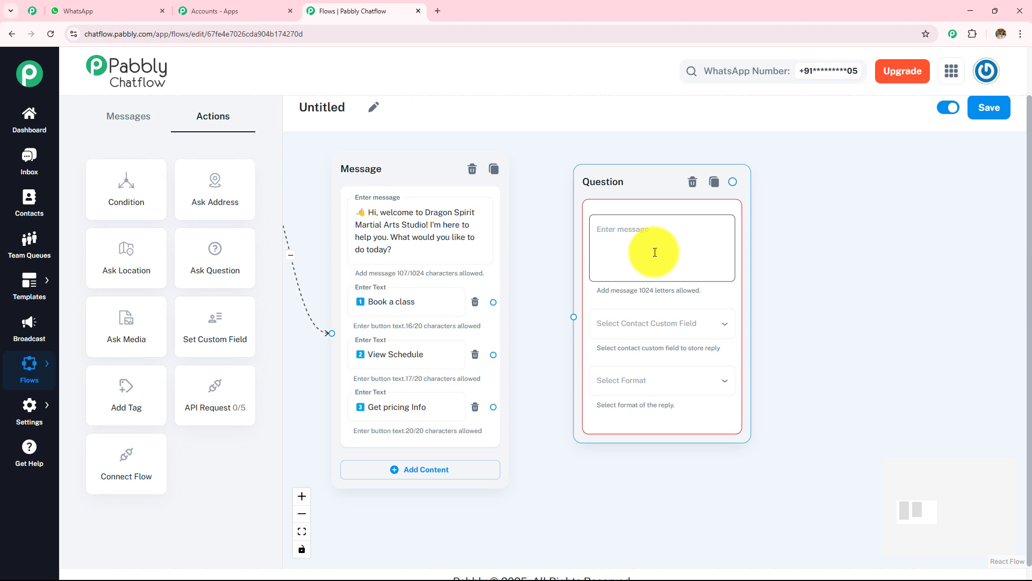
{"action": "left_click", "coordinate": [659, 232]}
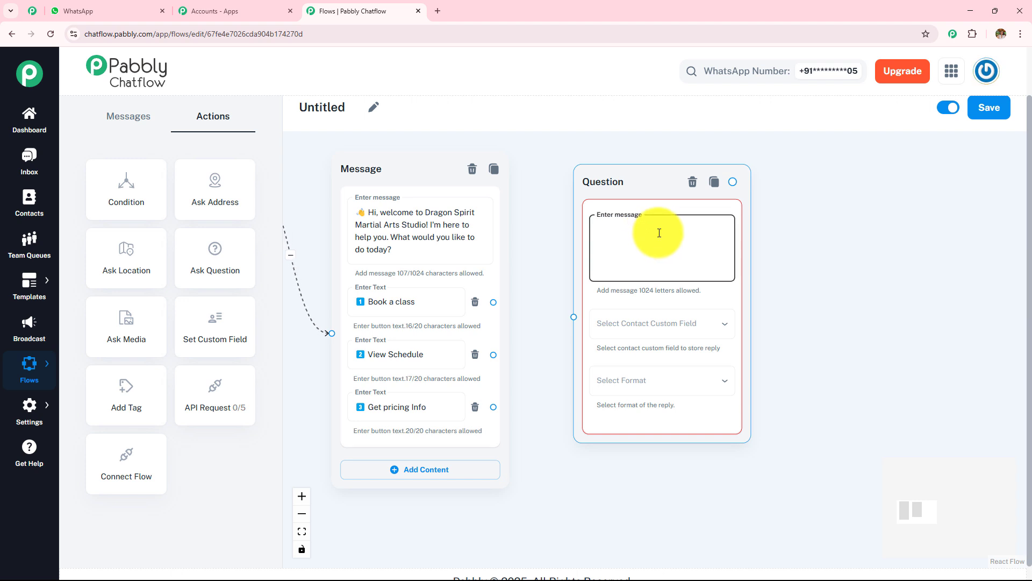
{"action": "type", "text": "Ple"}
{"action": "left_click_drag", "start_coordinate": [800, 365], "coordinate": [799, 373]}
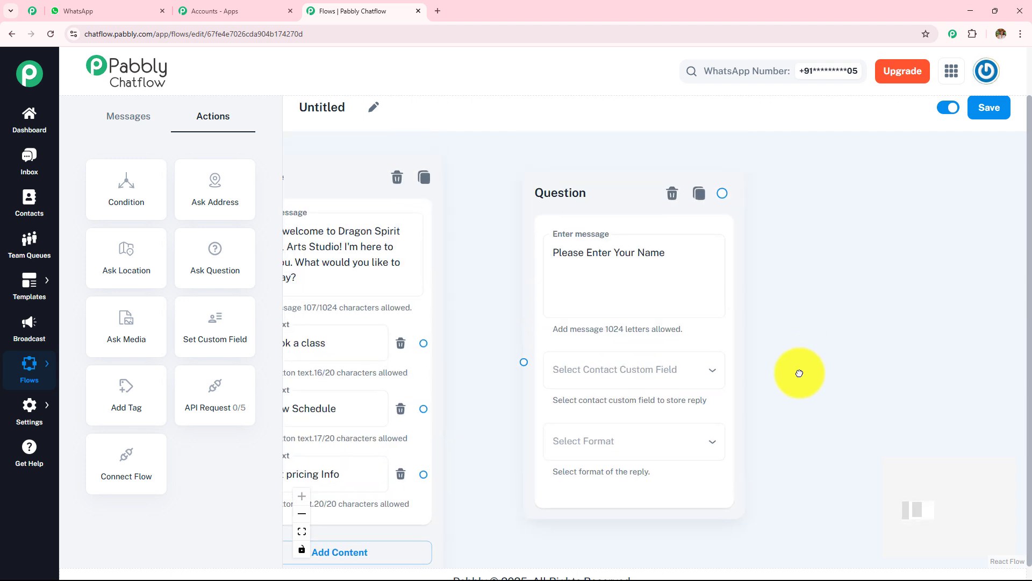
Step: Store the reply to the question in the FullName contact custom field and set the reply format to Text
{"action": "left_click", "coordinate": [660, 374]}
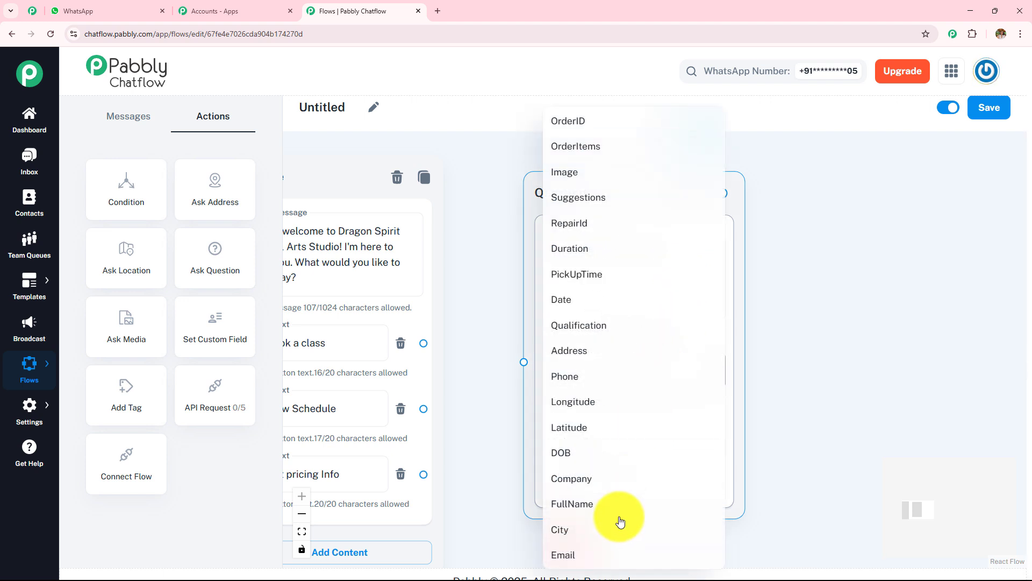
{"action": "left_click", "coordinate": [615, 509]}
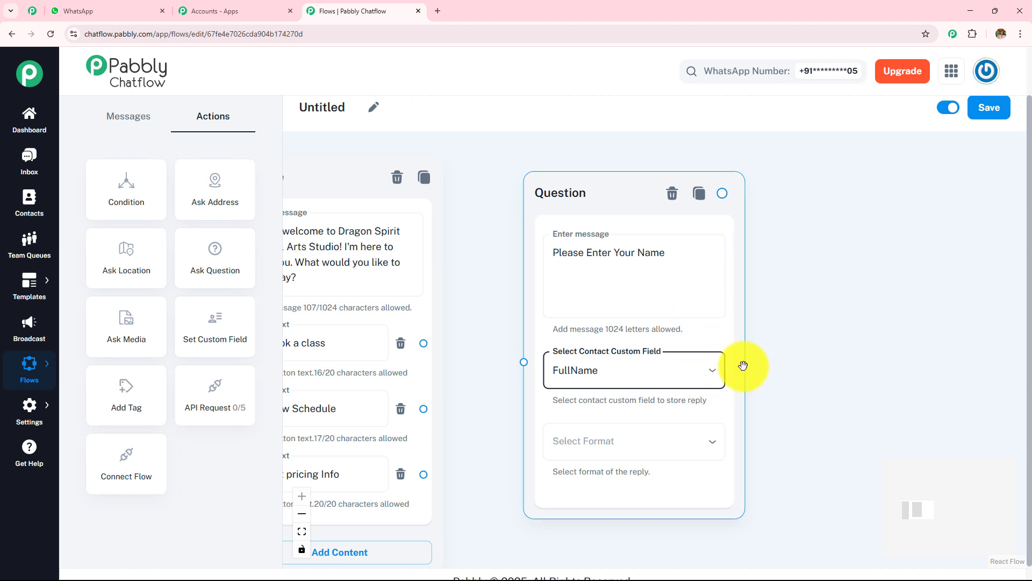
{"action": "left_click", "coordinate": [666, 441]}
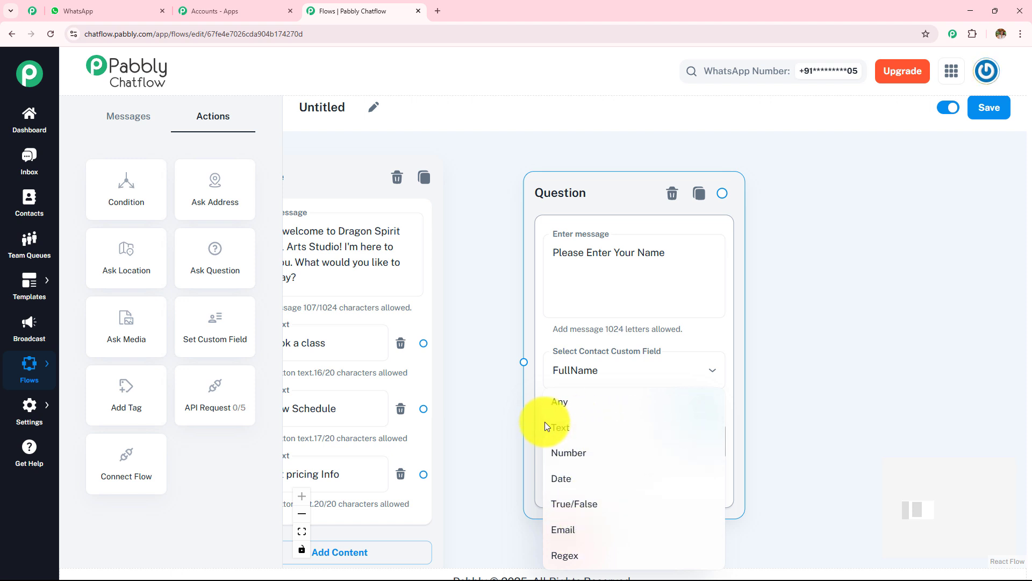
{"action": "left_click", "coordinate": [562, 426]}
Step: Set the Question node's validation message to "Error"
{"action": "left_click_drag", "start_coordinate": [829, 414], "coordinate": [783, 313]}
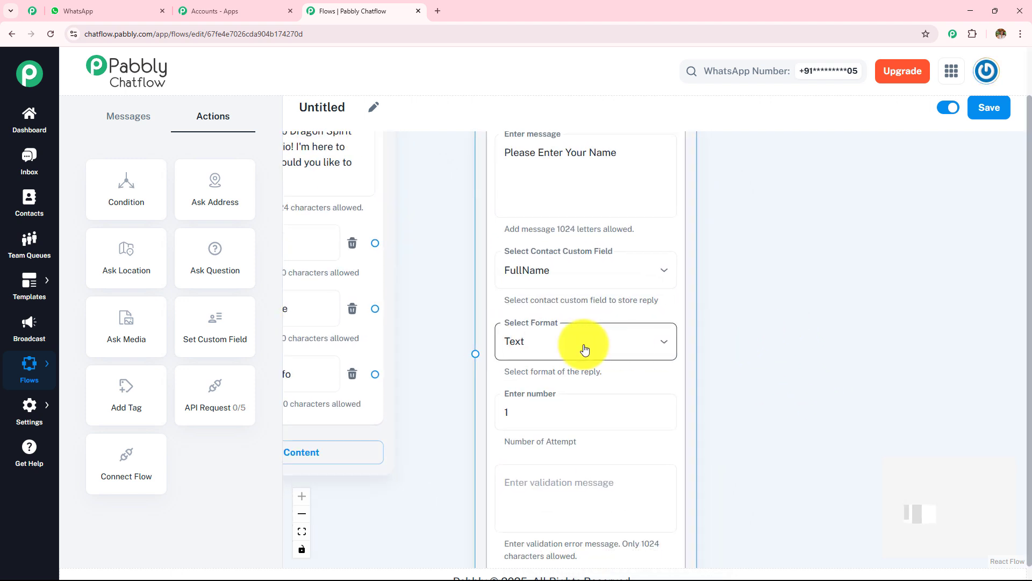
{"action": "scroll", "coordinate": [582, 346], "scroll_direction": "down", "scroll_amount": 1}
{"action": "scroll", "coordinate": [582, 431], "scroll_direction": "up", "scroll_amount": 2}
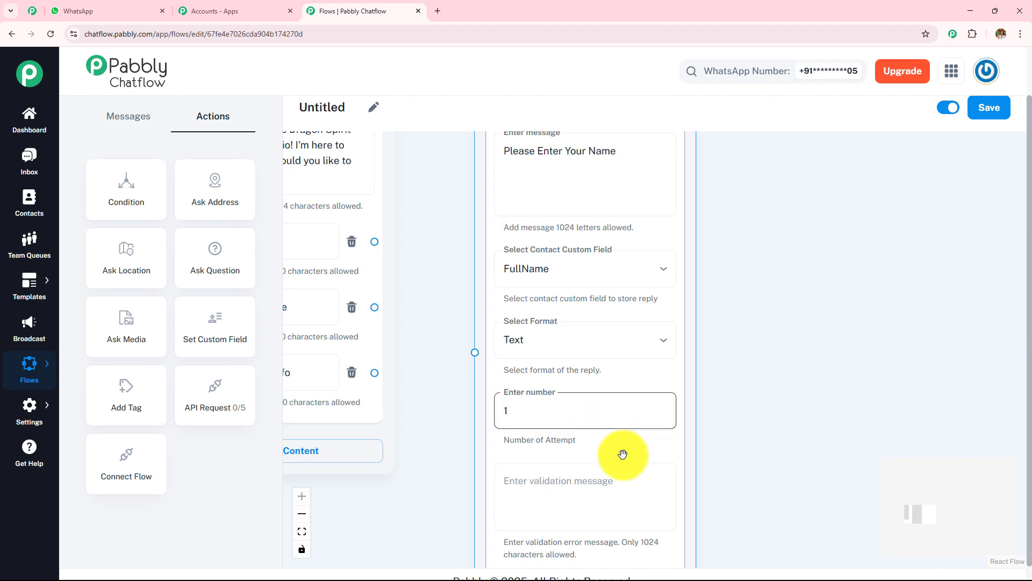
{"action": "left_click_drag", "start_coordinate": [766, 423], "coordinate": [743, 281]}
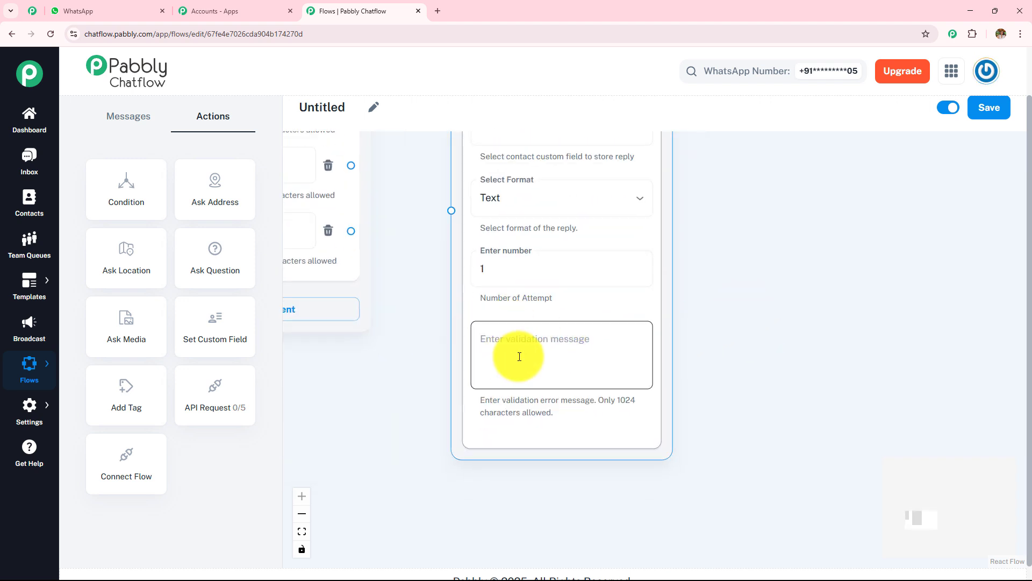
{"action": "left_click", "coordinate": [496, 342]}
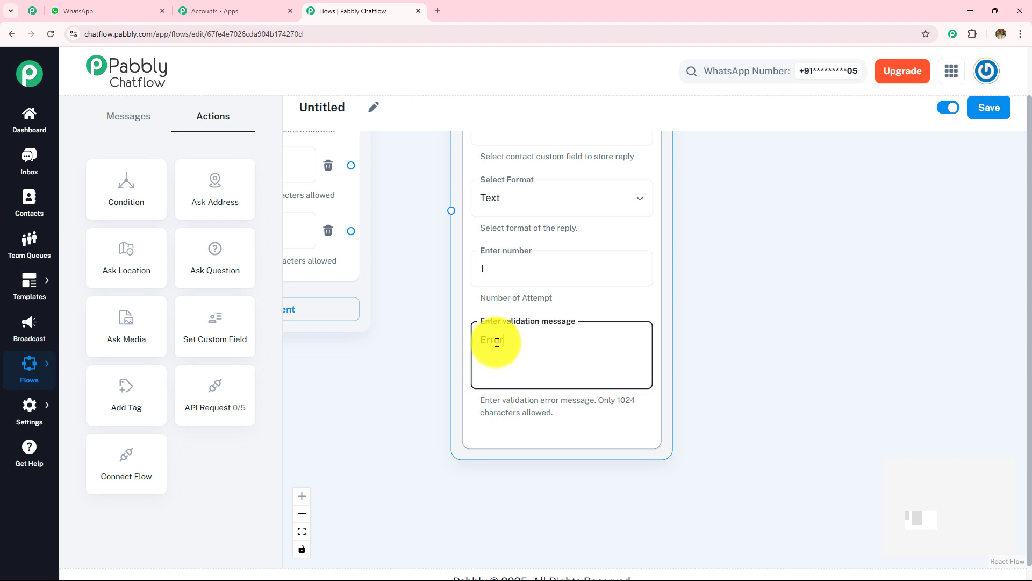
{"action": "left_click_drag", "start_coordinate": [749, 271], "coordinate": [830, 440]}
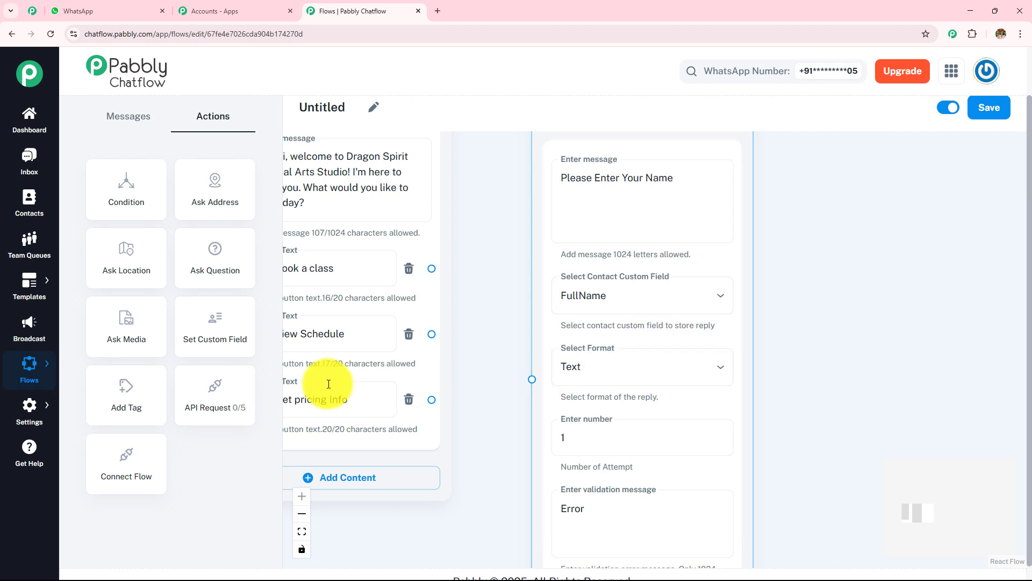
Step: Open the Contact Custom Fields settings, examine the field list down to FullName, and compare it with the field chosen in the Question node
{"action": "mouse_move", "coordinate": [20, 414]}
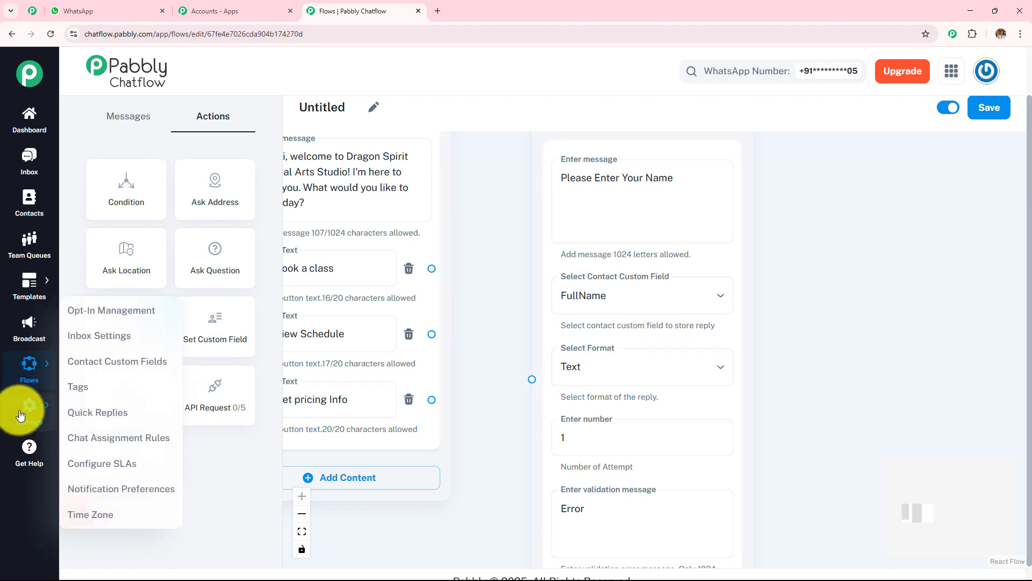
{"action": "left_click", "coordinate": [116, 366]}
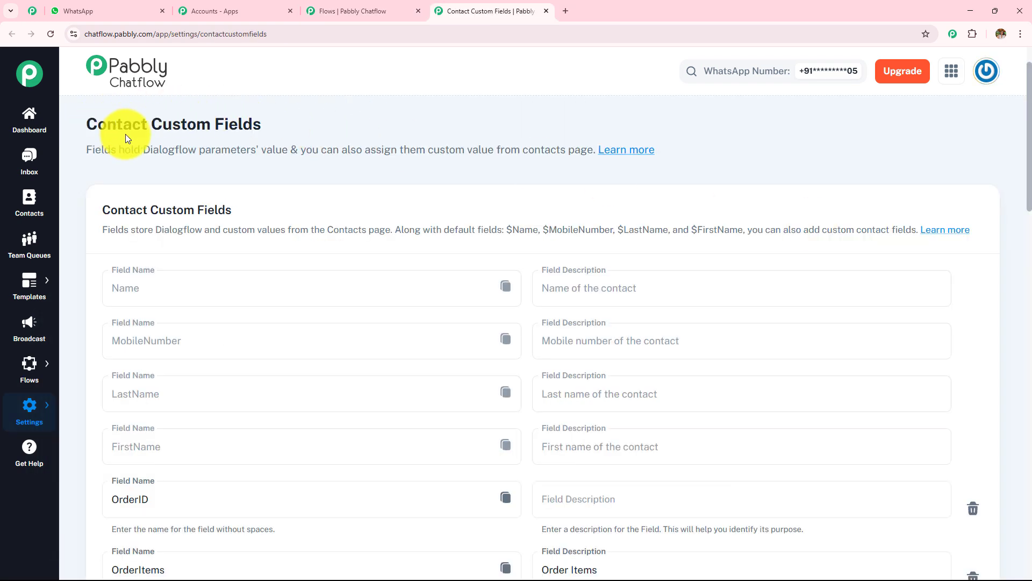
{"action": "left_click_drag", "start_coordinate": [87, 124], "coordinate": [307, 150]}
{"action": "scroll", "coordinate": [495, 226], "scroll_direction": "down", "scroll_amount": 10}
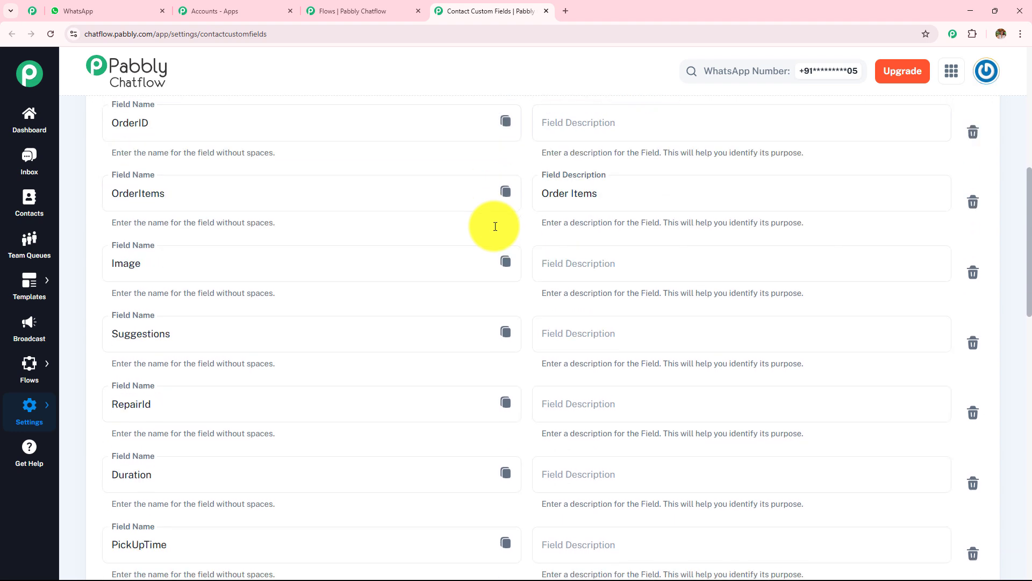
{"action": "scroll", "coordinate": [475, 252], "scroll_direction": "down", "scroll_amount": 8}
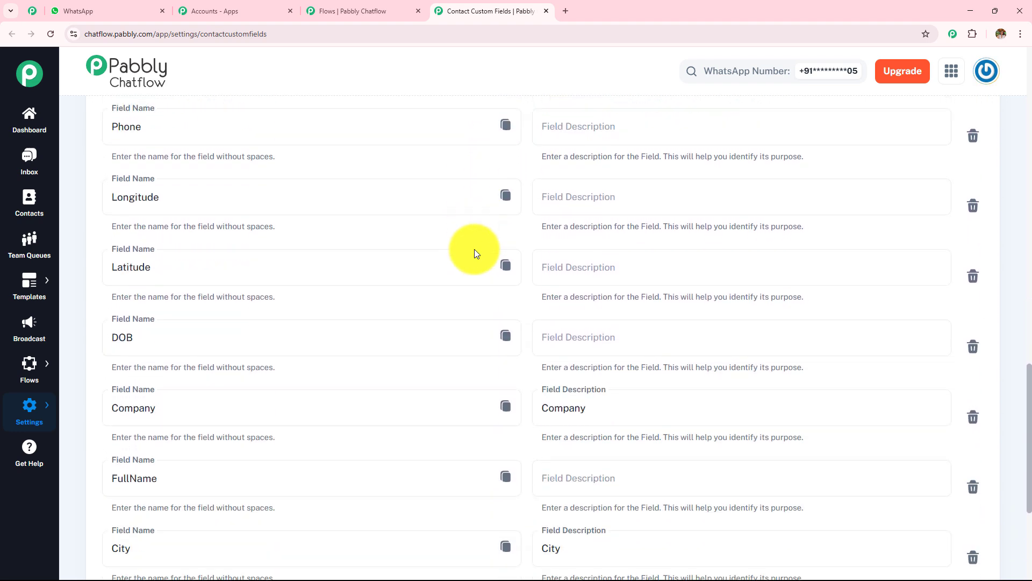
{"action": "left_click", "coordinate": [475, 252]}
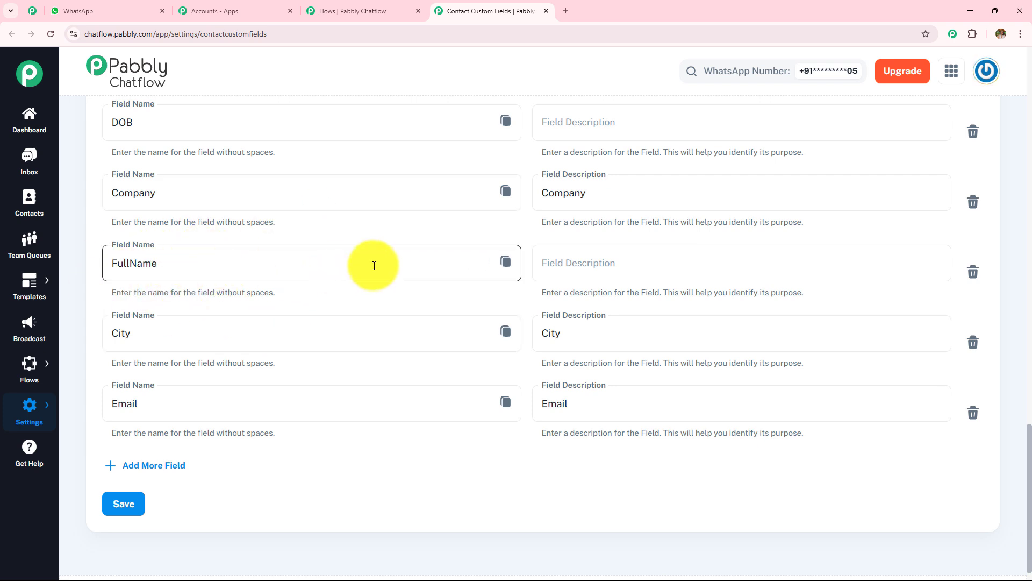
{"action": "left_click", "coordinate": [336, 10]}
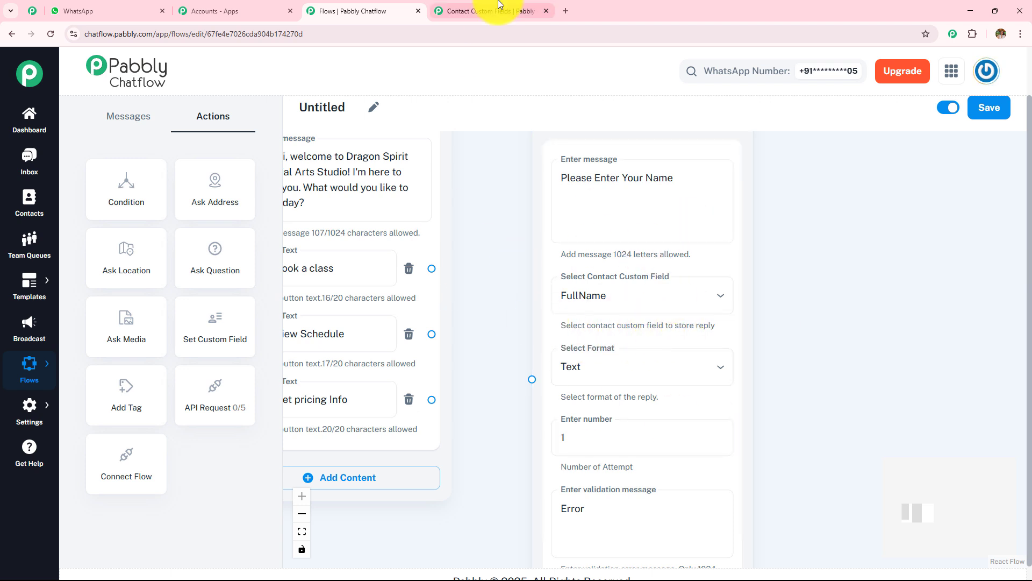
{"action": "left_click", "coordinate": [473, 11]}
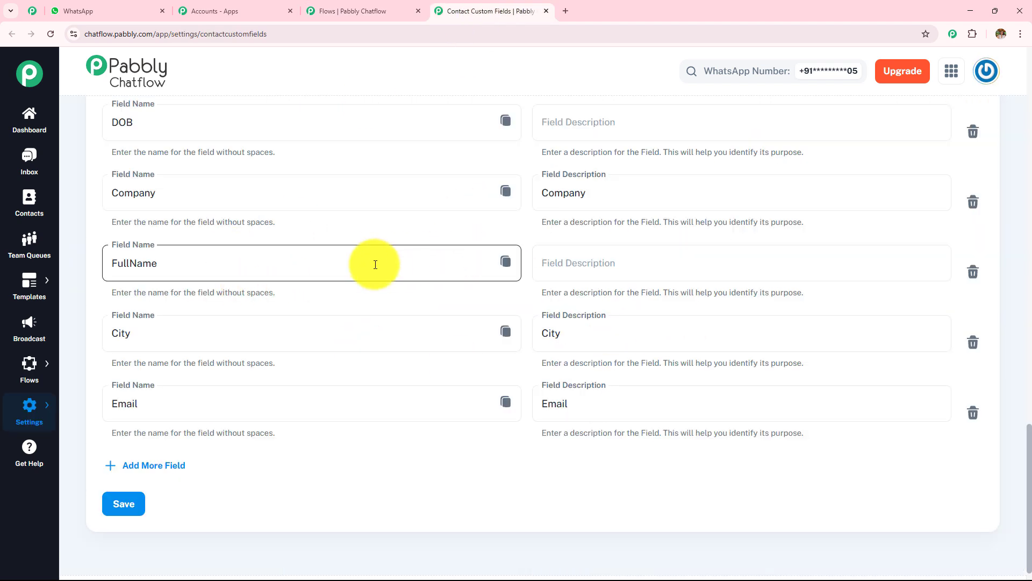
{"action": "left_click", "coordinate": [371, 9]}
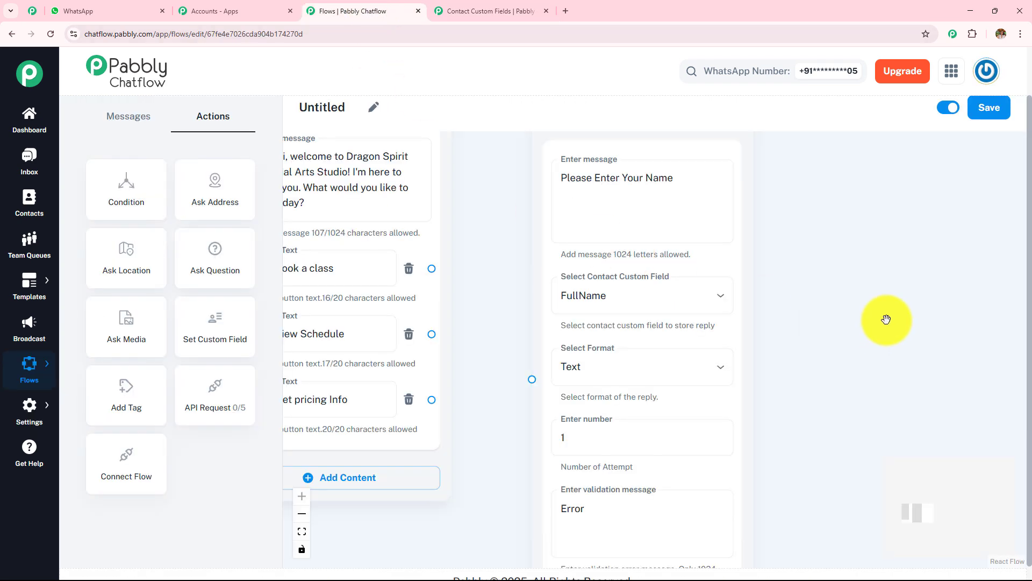
Step: Delete the Question node from the flow
{"action": "scroll", "coordinate": [838, 272], "scroll_direction": "down", "scroll_amount": 3}
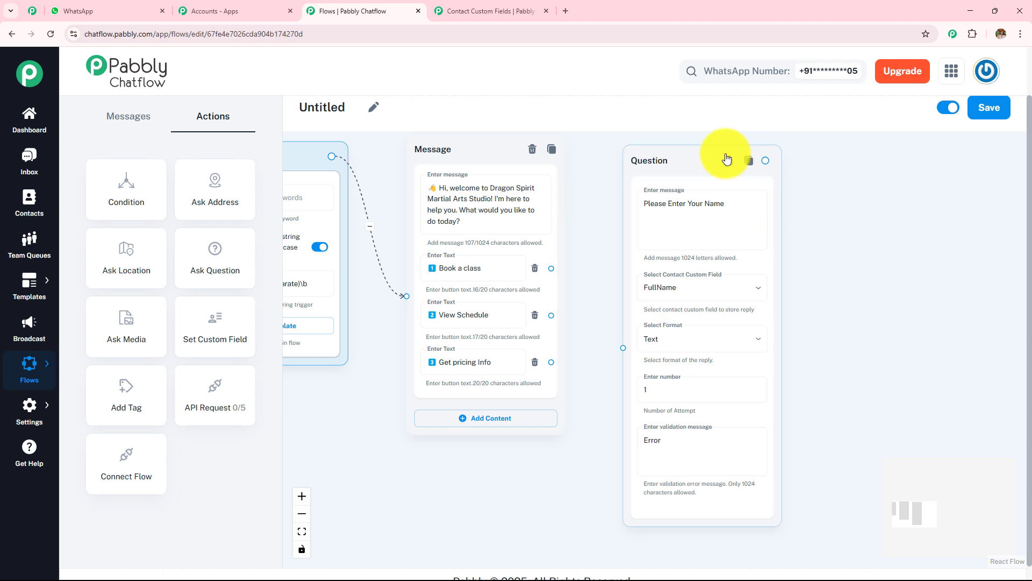
{"action": "left_click", "coordinate": [729, 161]}
{"action": "scroll", "coordinate": [627, 302], "scroll_direction": "up", "scroll_amount": 3}
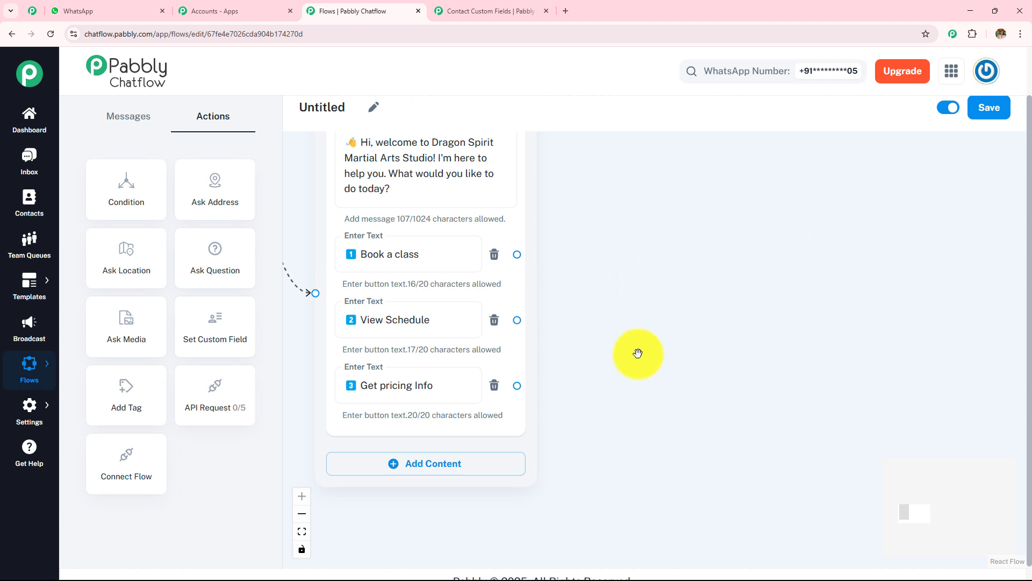
Step: Examine the layout of the complete flow with its booking, schedule and pricing branches
{"action": "scroll", "coordinate": [860, 418], "scroll_direction": "down", "scroll_amount": 5}
{"action": "scroll", "coordinate": [850, 432], "scroll_direction": "down", "scroll_amount": 1}
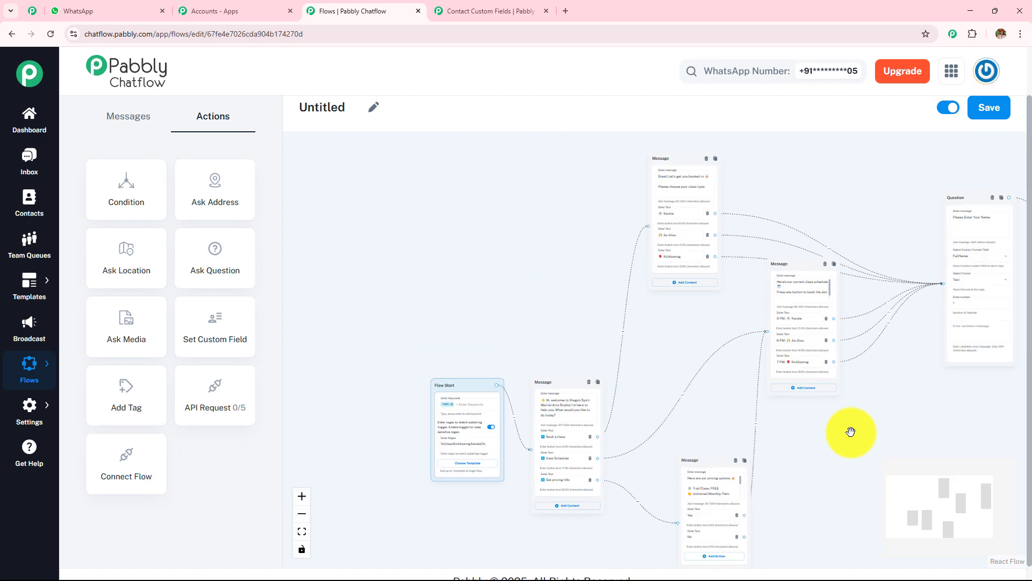
Step: Examine the booking branch from the class type message through the name question to the booking confirmation message
{"action": "scroll", "coordinate": [852, 433], "scroll_direction": "up", "scroll_amount": 3}
{"action": "left_click_drag", "start_coordinate": [574, 341], "coordinate": [511, 472]}
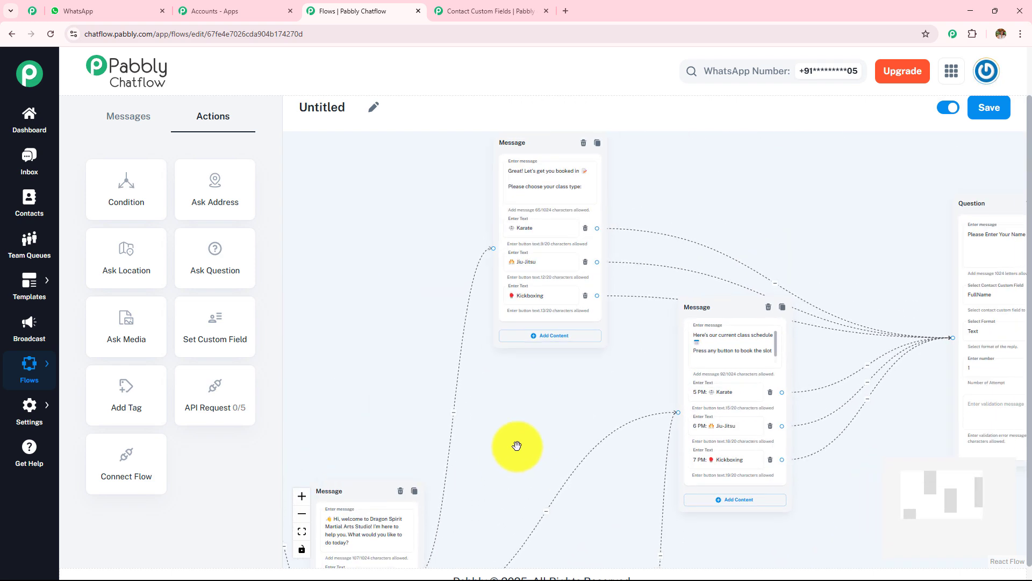
{"action": "scroll", "coordinate": [518, 442], "scroll_direction": "up", "scroll_amount": 2}
{"action": "left_click_drag", "start_coordinate": [528, 379], "coordinate": [445, 507]}
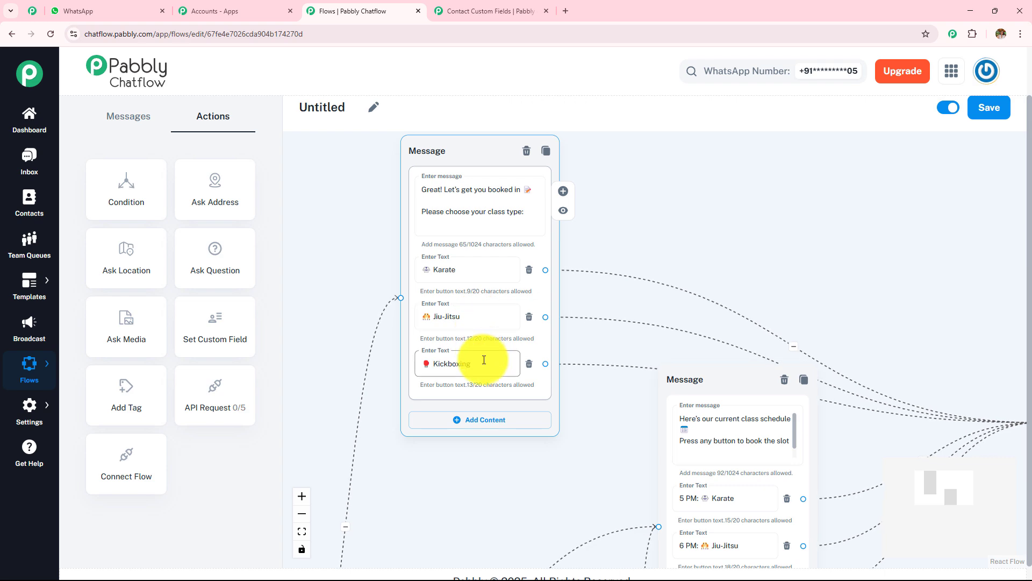
{"action": "scroll", "coordinate": [703, 237], "scroll_direction": "down", "scroll_amount": 3}
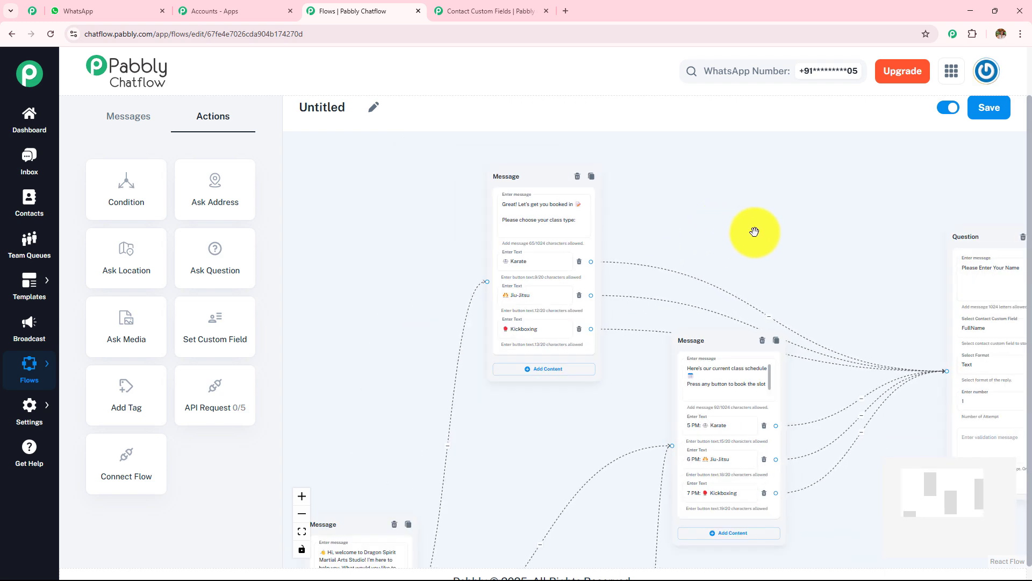
{"action": "left_click_drag", "start_coordinate": [753, 230], "coordinate": [384, 211]}
{"action": "scroll", "coordinate": [431, 224], "scroll_direction": "up", "scroll_amount": 3}
{"action": "left_click", "coordinate": [625, 293]}
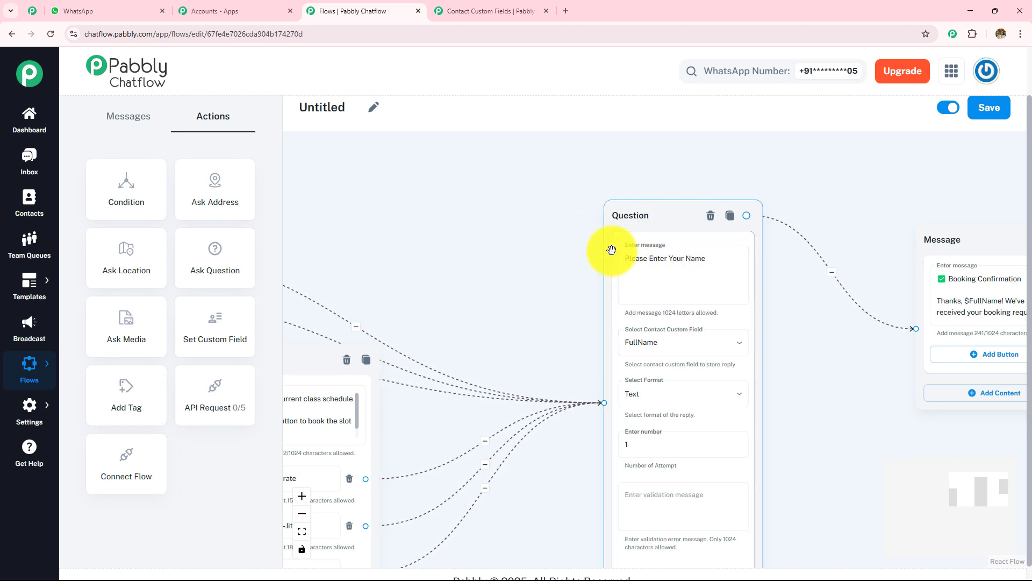
{"action": "left_click_drag", "start_coordinate": [886, 393], "coordinate": [660, 373]}
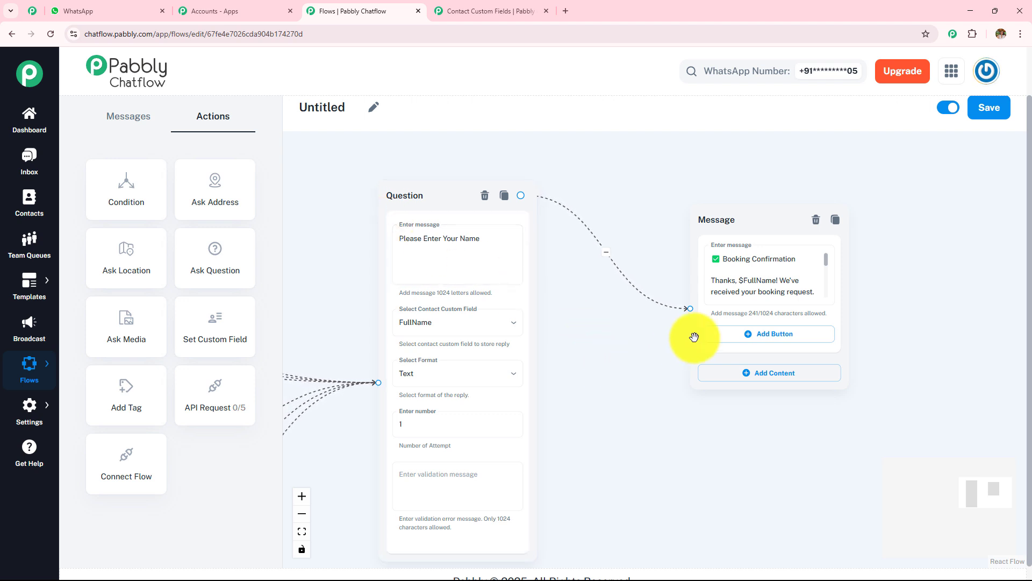
Step: Copy the FullName field name from the Contact Custom Fields page, and read the booking confirmation message that uses $FullName
{"action": "left_click", "coordinate": [755, 269]}
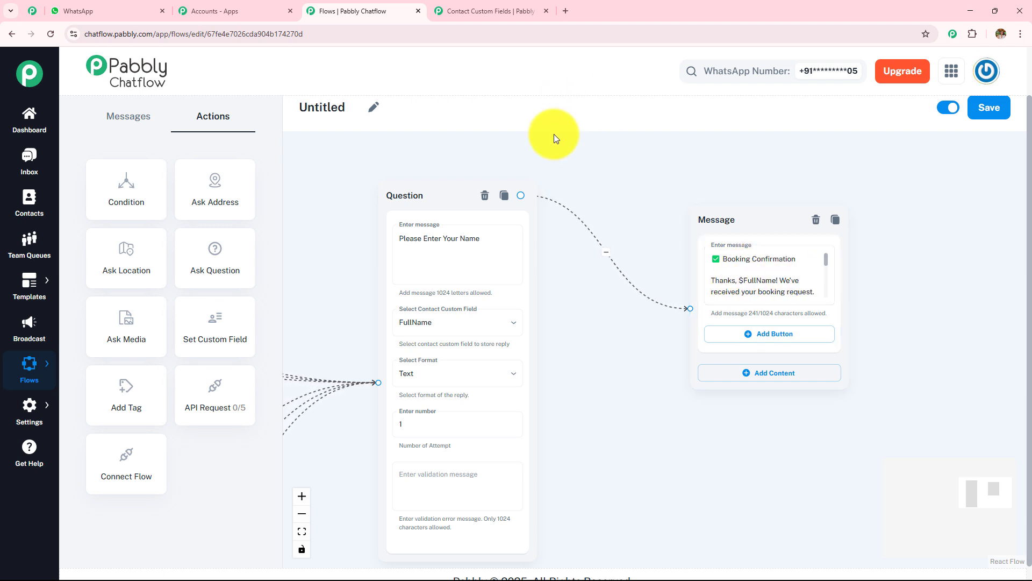
{"action": "left_click", "coordinate": [488, 10]}
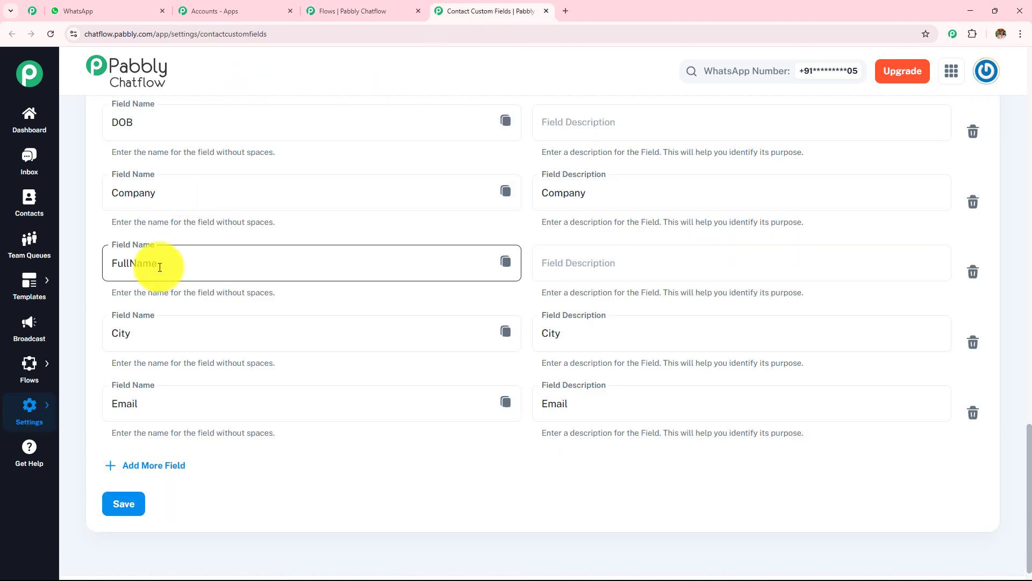
{"action": "left_click", "coordinate": [506, 269]}
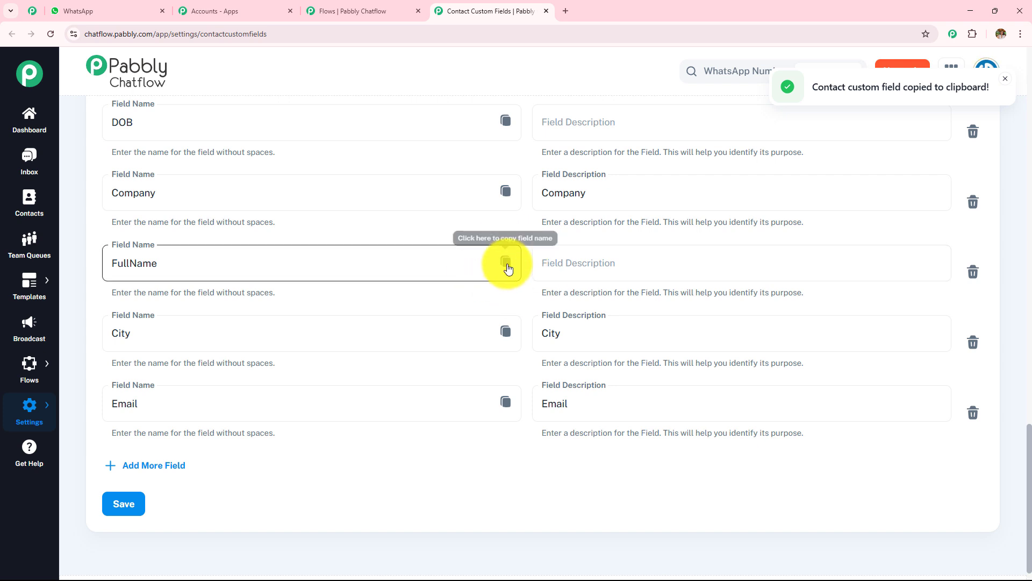
{"action": "left_click", "coordinate": [365, 10]}
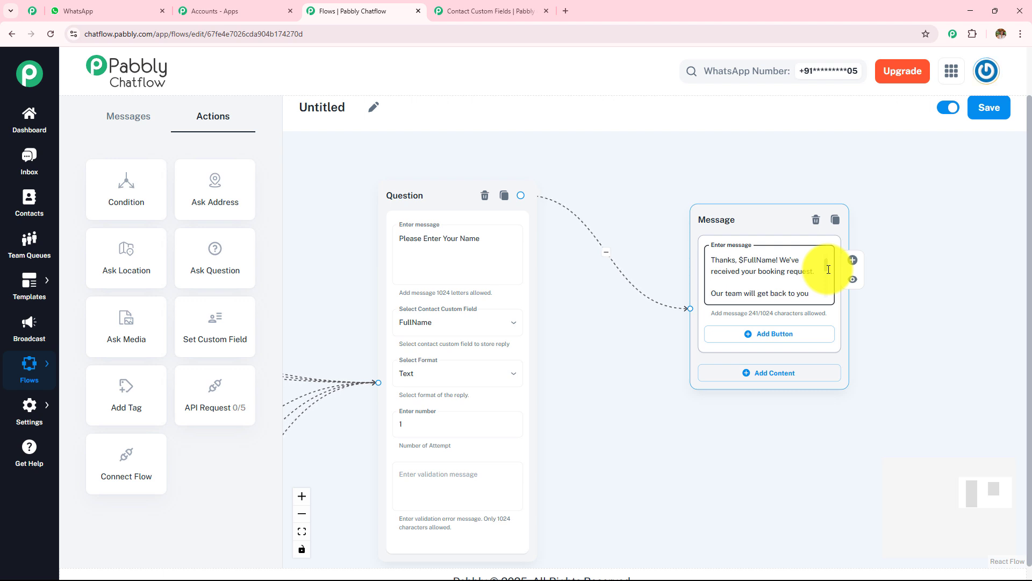
{"action": "scroll", "coordinate": [828, 269], "scroll_direction": "down", "scroll_amount": 1}
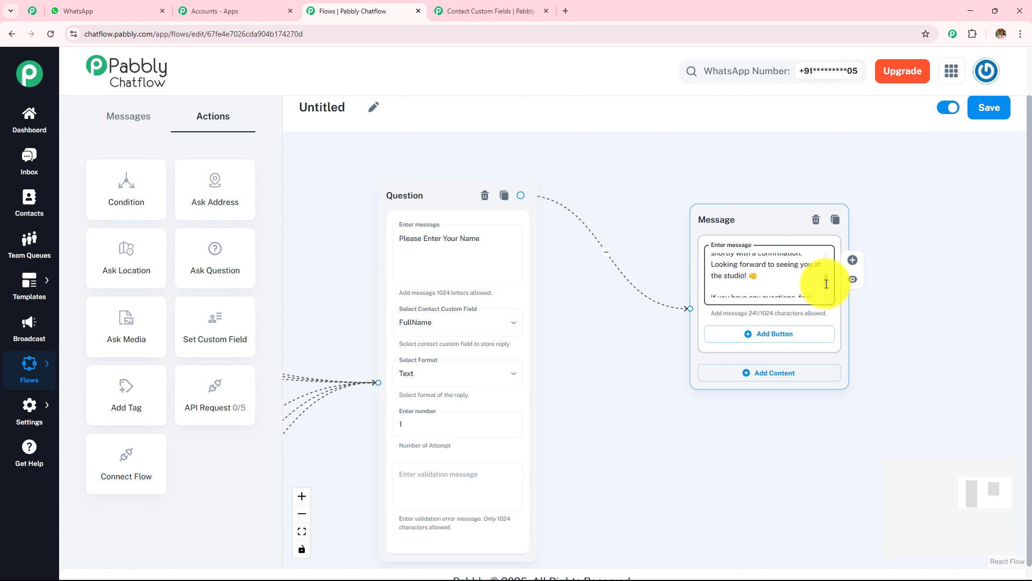
{"action": "scroll", "coordinate": [827, 293], "scroll_direction": "down", "scroll_amount": 2}
Step: Examine the links from the class schedule slots to the name question and the pricing message's text and reply buttons
{"action": "left_click_drag", "start_coordinate": [572, 380], "coordinate": [823, 276]}
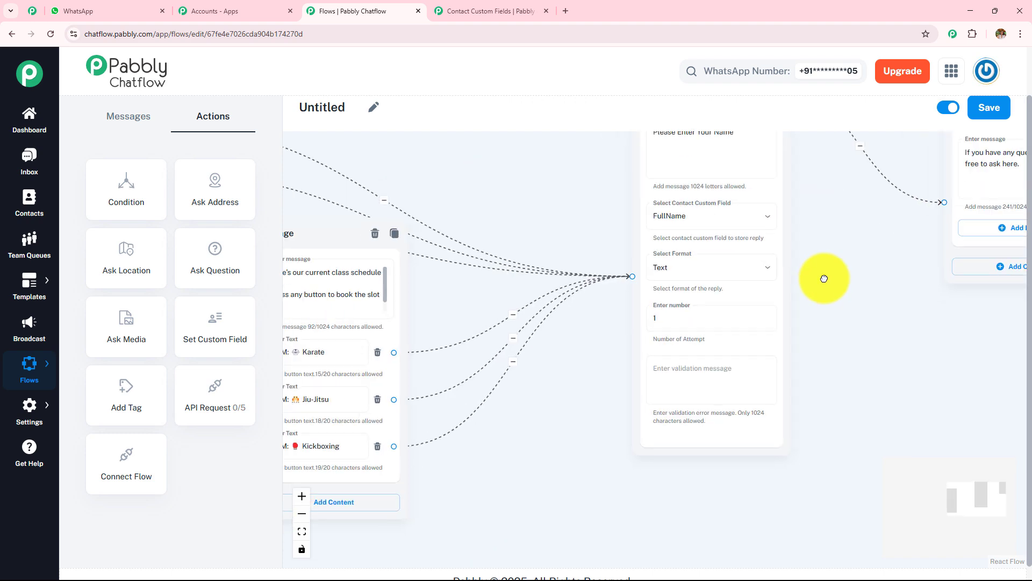
{"action": "scroll", "coordinate": [824, 278], "scroll_direction": "down", "scroll_amount": 6}
{"action": "scroll", "coordinate": [791, 410], "scroll_direction": "up", "scroll_amount": 4}
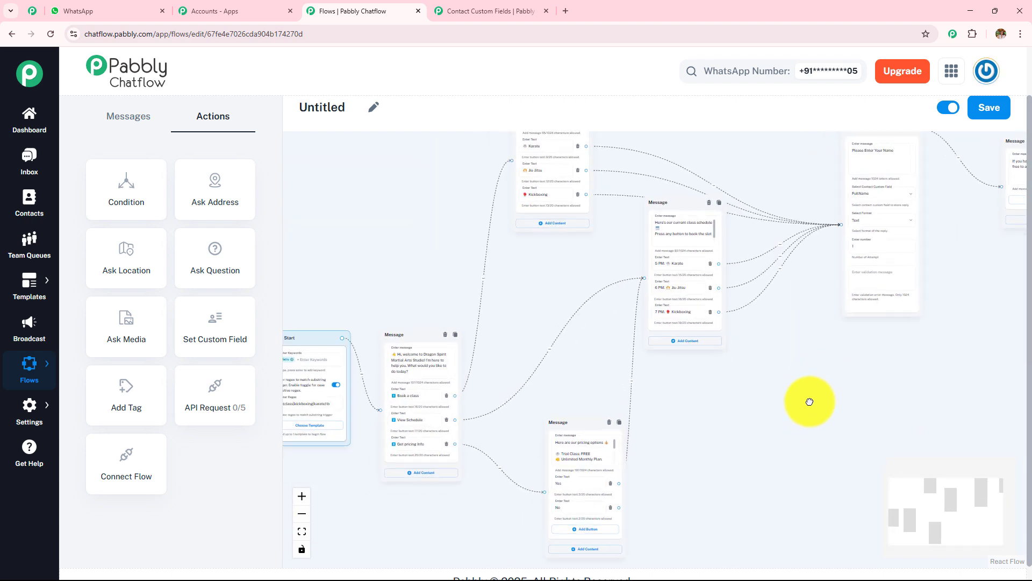
{"action": "left_click_drag", "start_coordinate": [761, 417], "coordinate": [683, 555]}
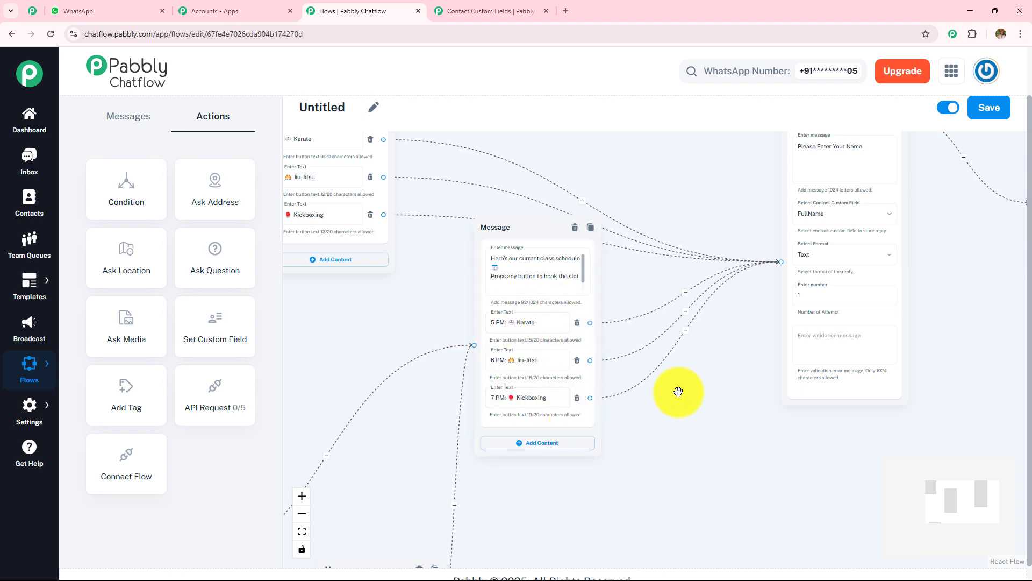
{"action": "left_click_drag", "start_coordinate": [676, 389], "coordinate": [549, 472]}
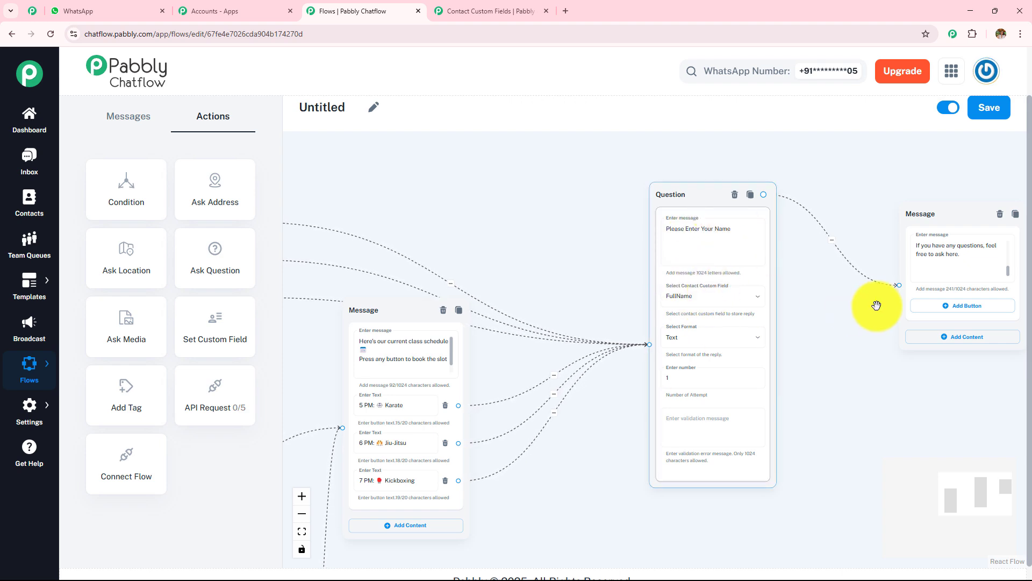
{"action": "left_click_drag", "start_coordinate": [560, 528], "coordinate": [912, 237]}
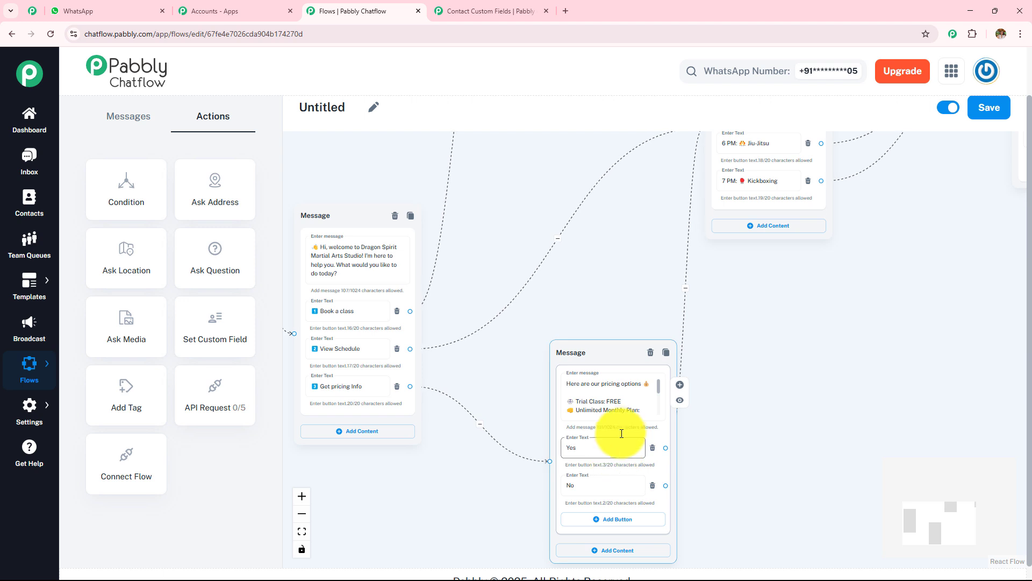
{"action": "scroll", "coordinate": [662, 397], "scroll_direction": "down", "scroll_amount": 1}
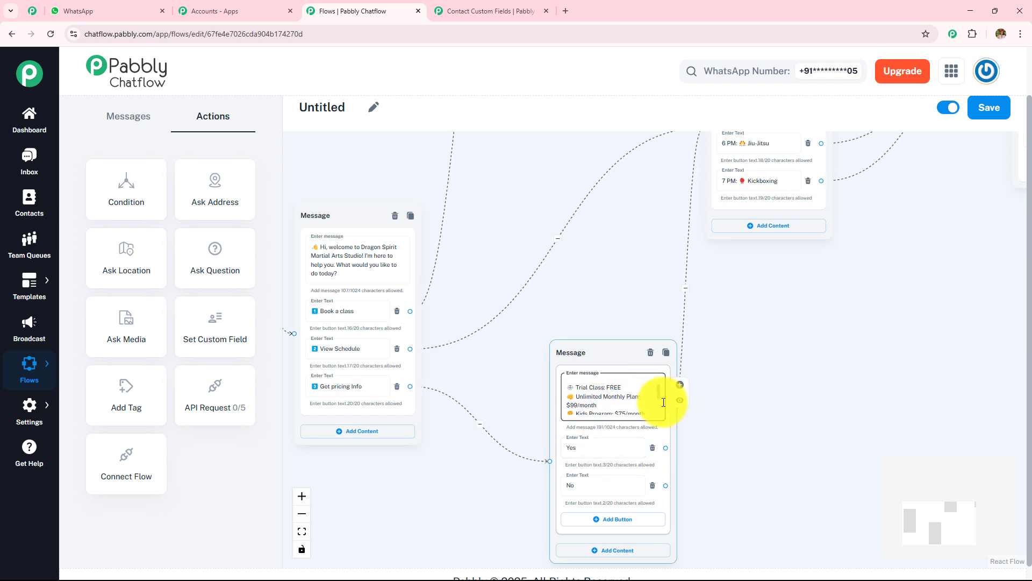
{"action": "scroll", "coordinate": [664, 392], "scroll_direction": "up", "scroll_amount": 2}
{"action": "left_click_drag", "start_coordinate": [760, 425], "coordinate": [901, 329]}
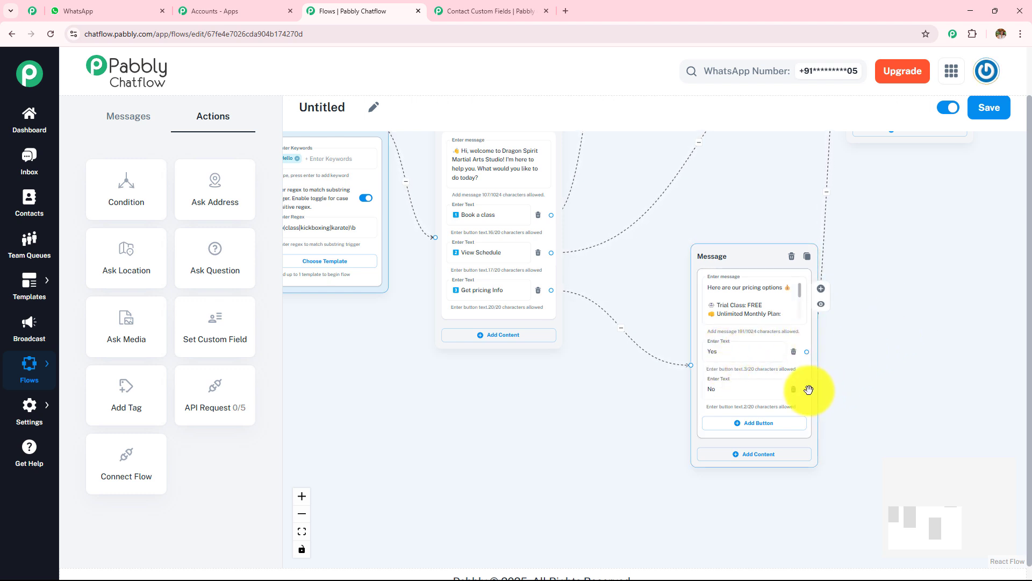
Step: Connect the pricing message's No button back to the welcome message and check the link in the complete flow
{"action": "left_click_drag", "start_coordinate": [807, 389], "coordinate": [432, 246]}
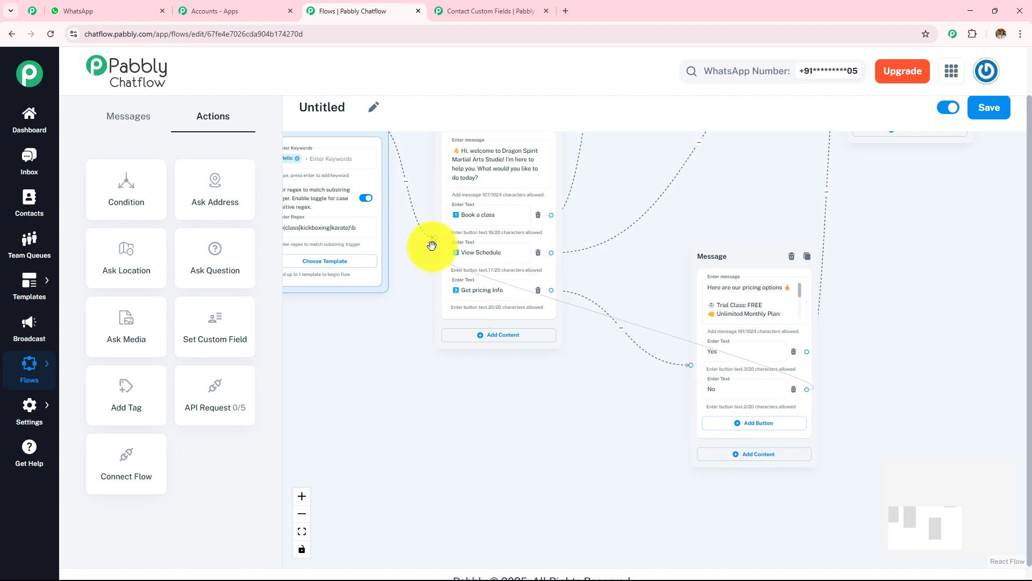
{"action": "scroll", "coordinate": [536, 392], "scroll_direction": "up", "scroll_amount": 5}
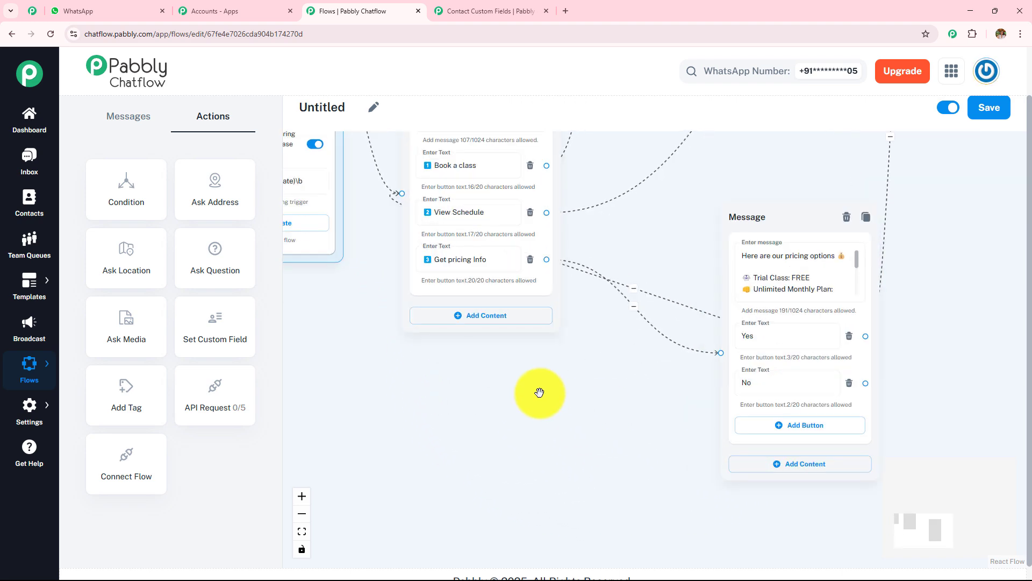
{"action": "scroll", "coordinate": [531, 419], "scroll_direction": "up", "scroll_amount": 5}
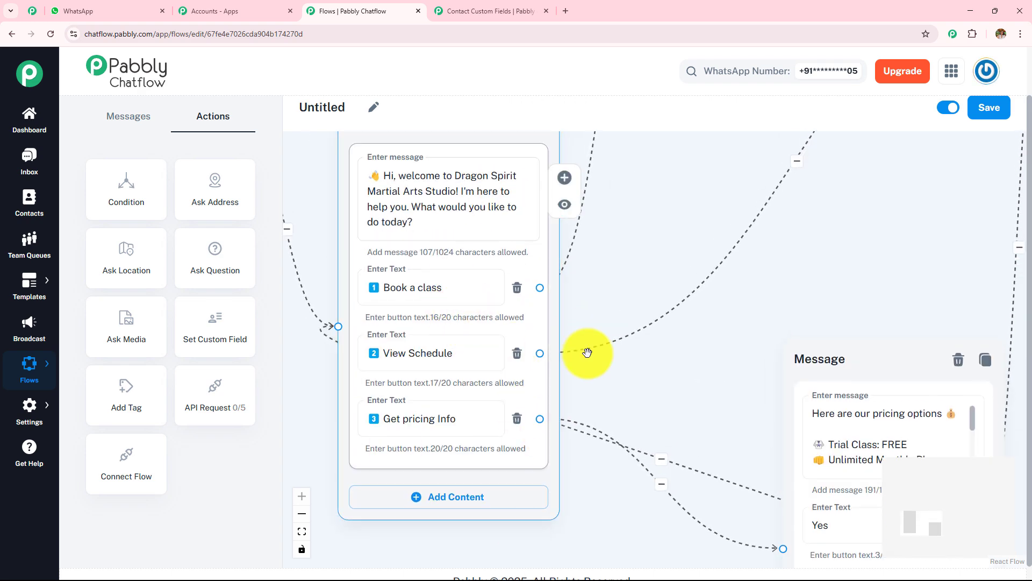
{"action": "scroll", "coordinate": [670, 359], "scroll_direction": "down", "scroll_amount": 5}
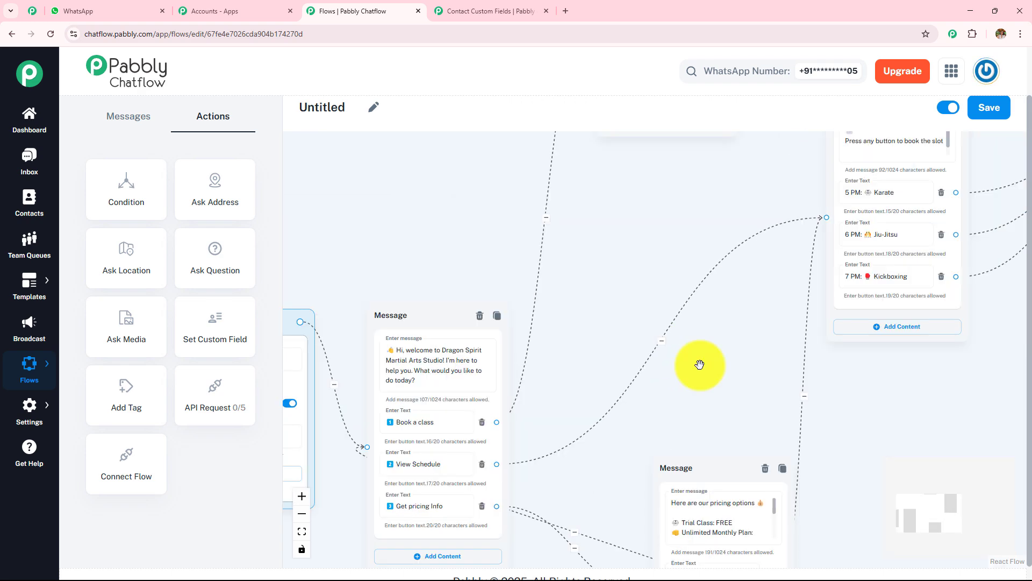
{"action": "scroll", "coordinate": [700, 364], "scroll_direction": "down", "scroll_amount": 3}
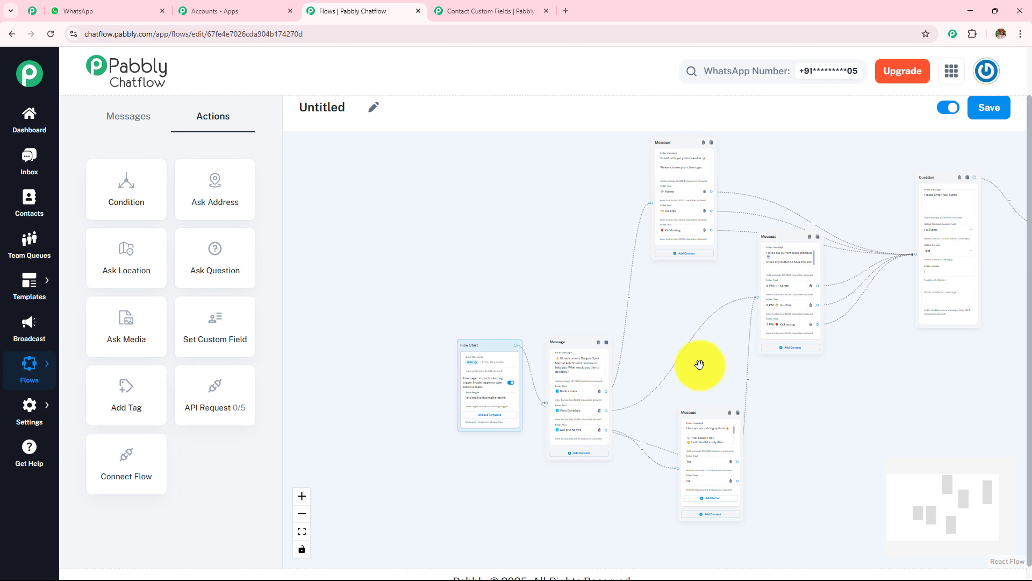
{"action": "left_click_drag", "start_coordinate": [737, 364], "coordinate": [553, 369]}
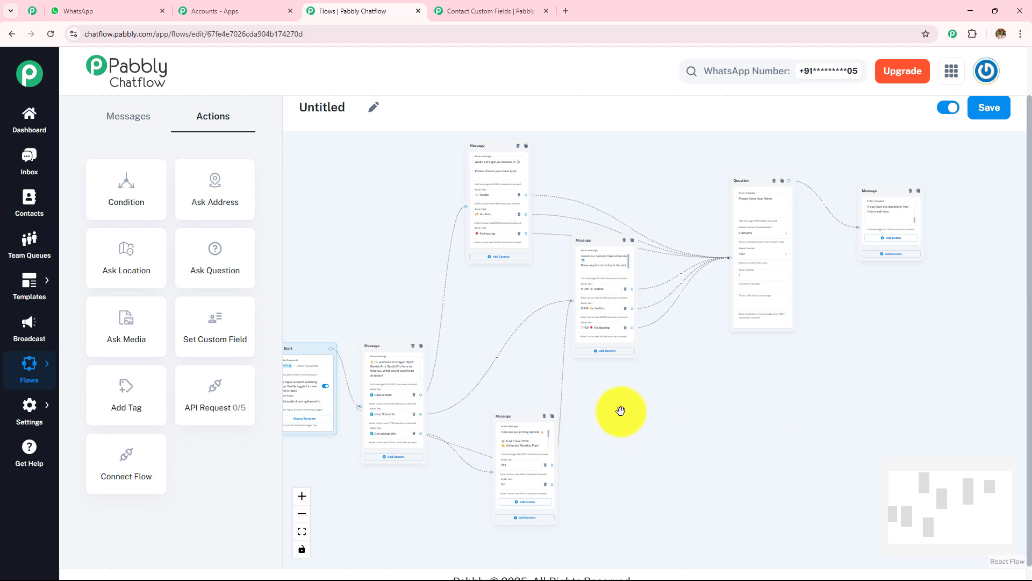
Step: Add a Media Button message node and place it between the welcome message and the class schedule message
{"action": "left_click", "coordinate": [131, 119]}
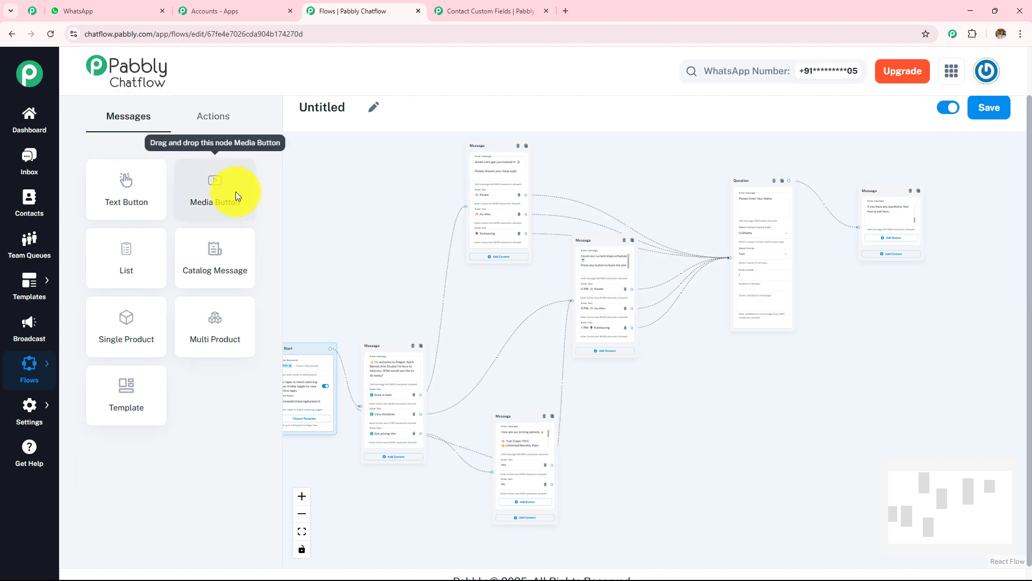
{"action": "scroll", "coordinate": [554, 350], "scroll_direction": "up", "scroll_amount": 5}
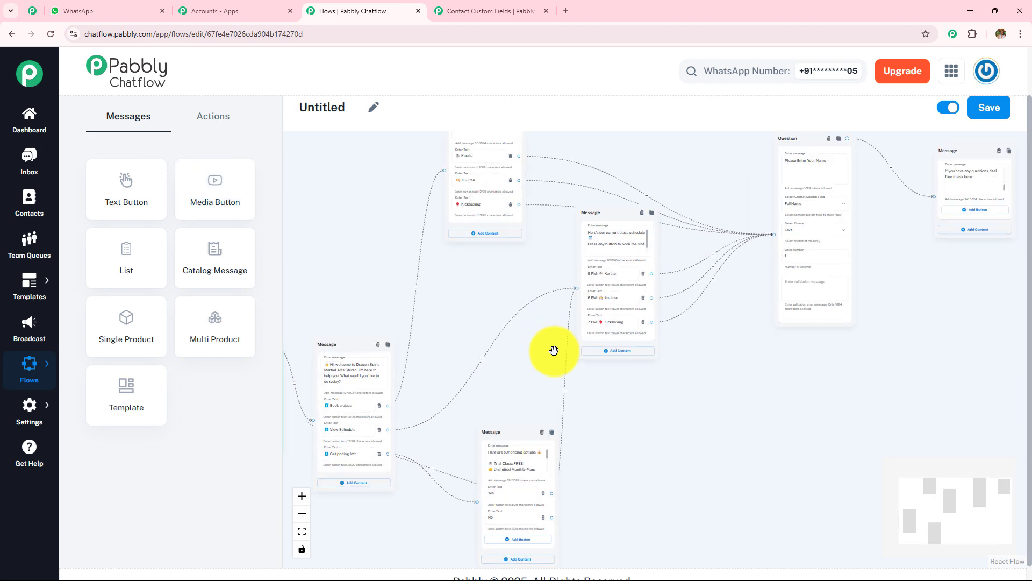
{"action": "scroll", "coordinate": [683, 353], "scroll_direction": "left", "scroll_amount": 5}
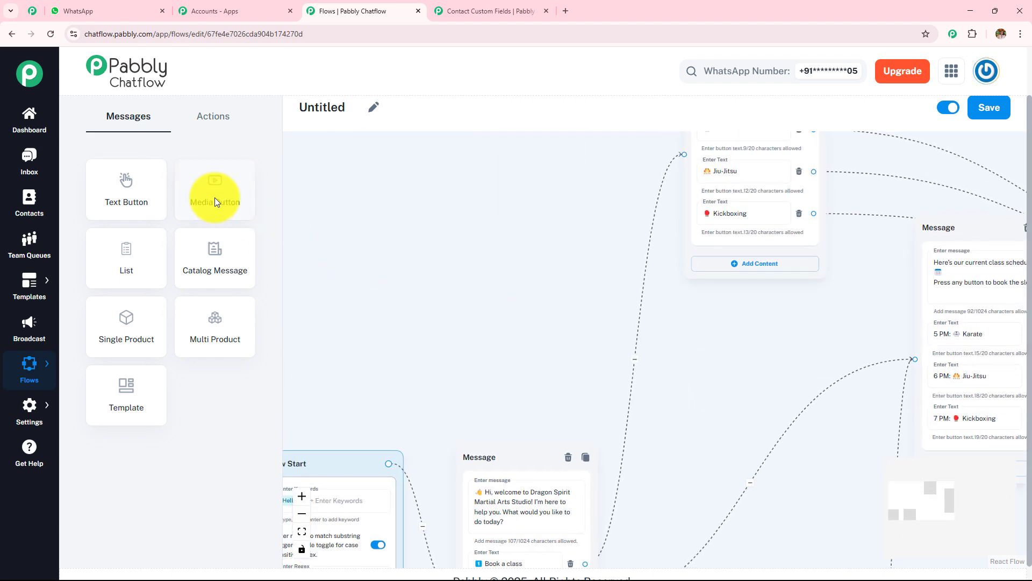
{"action": "left_click_drag", "start_coordinate": [213, 198], "coordinate": [519, 266]}
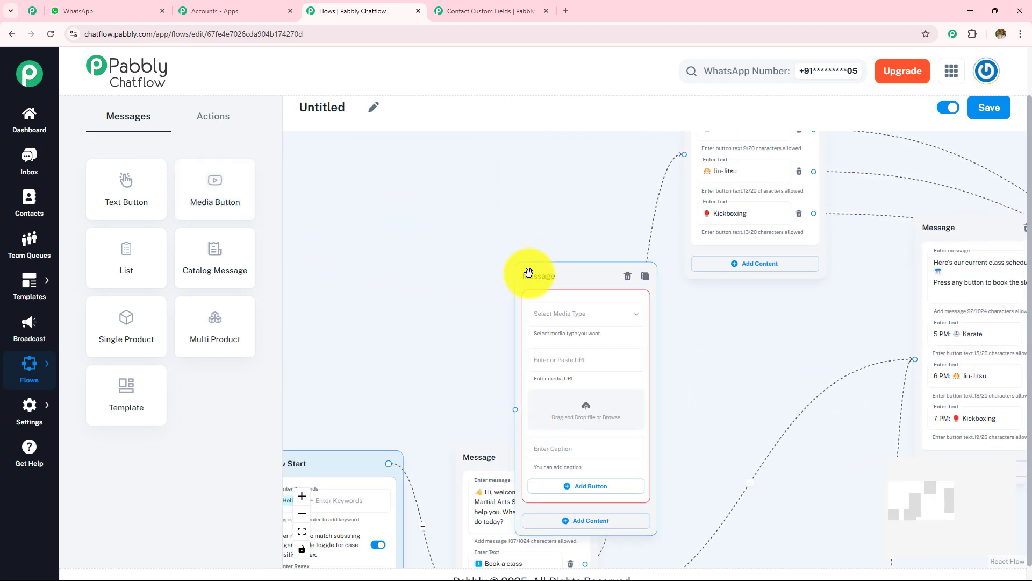
{"action": "scroll", "coordinate": [540, 344], "scroll_direction": "down", "scroll_amount": 3}
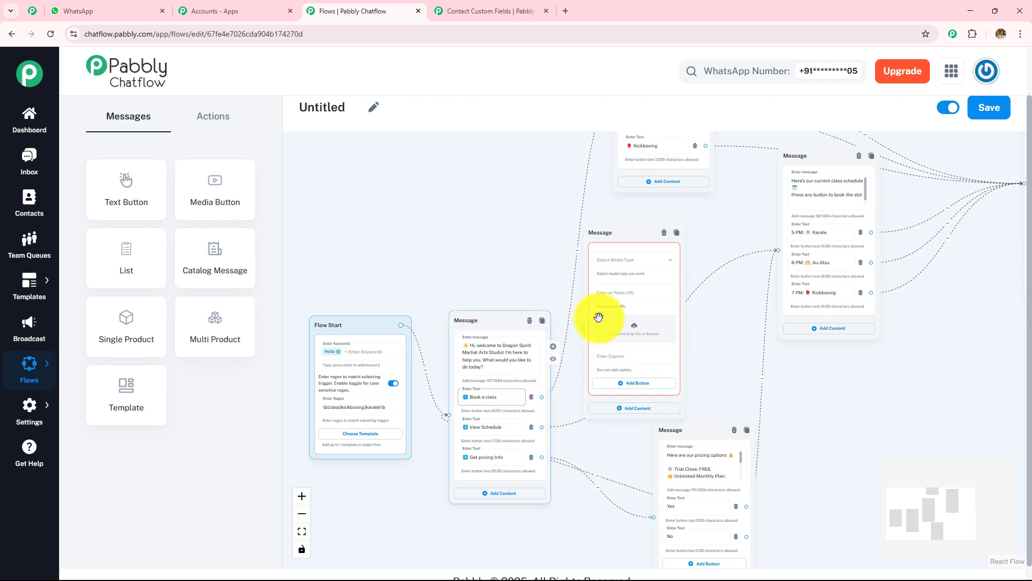
{"action": "left_click_drag", "start_coordinate": [595, 315], "coordinate": [627, 378]}
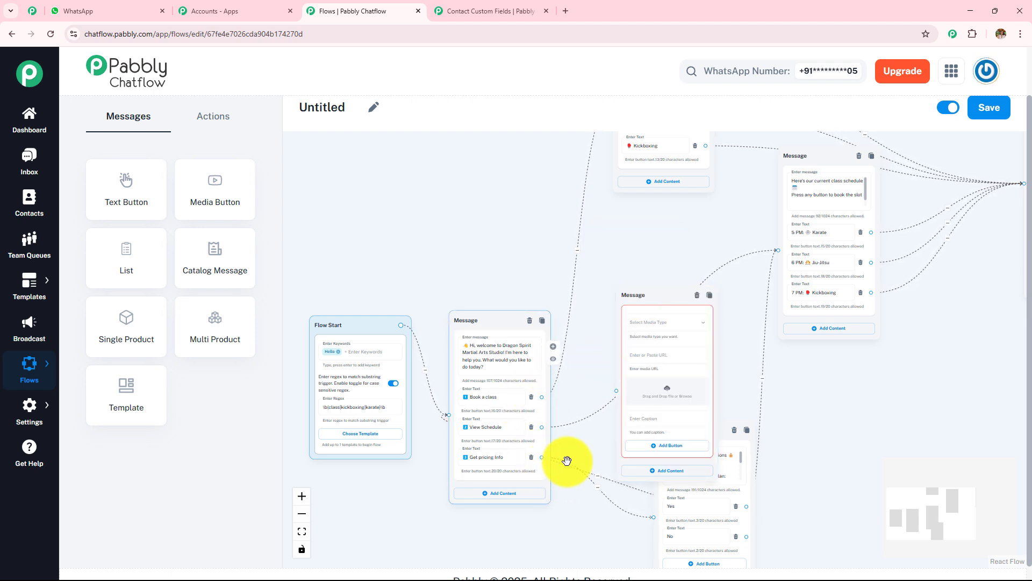
{"action": "scroll", "coordinate": [607, 395], "scroll_direction": "up", "scroll_amount": 4}
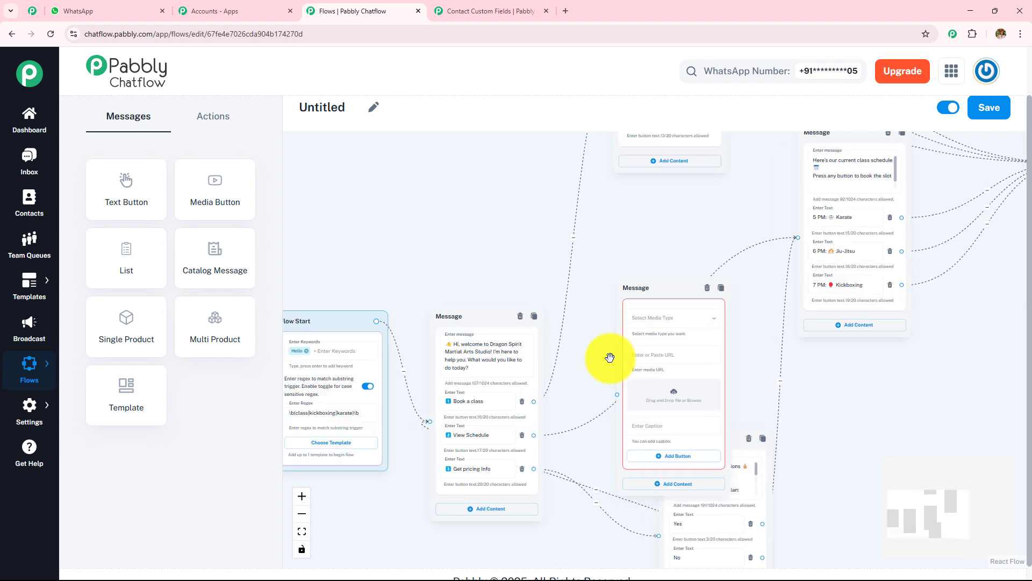
{"action": "left_click", "coordinate": [621, 410]}
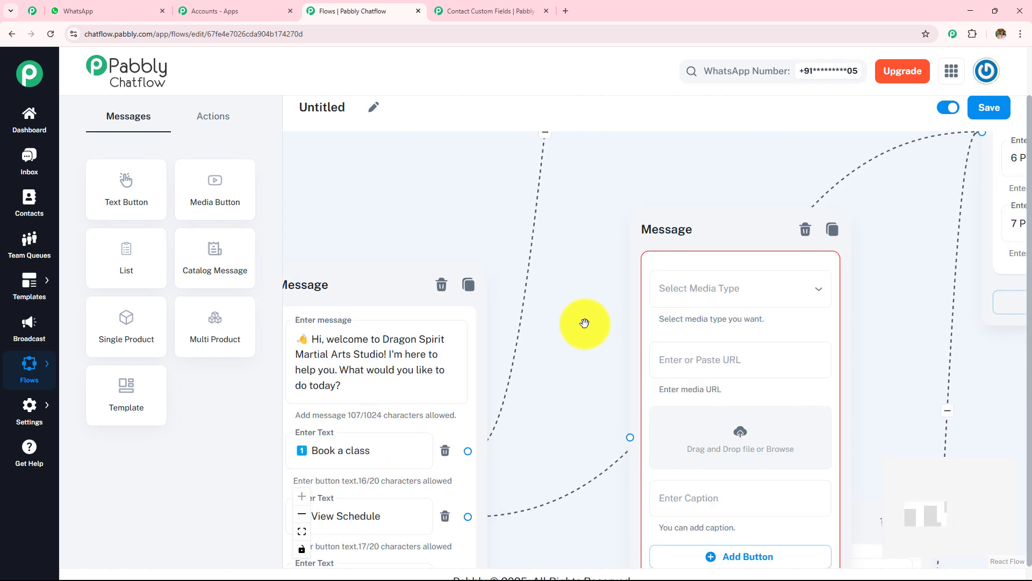
{"action": "scroll", "coordinate": [519, 264], "scroll_direction": "up", "scroll_amount": 3}
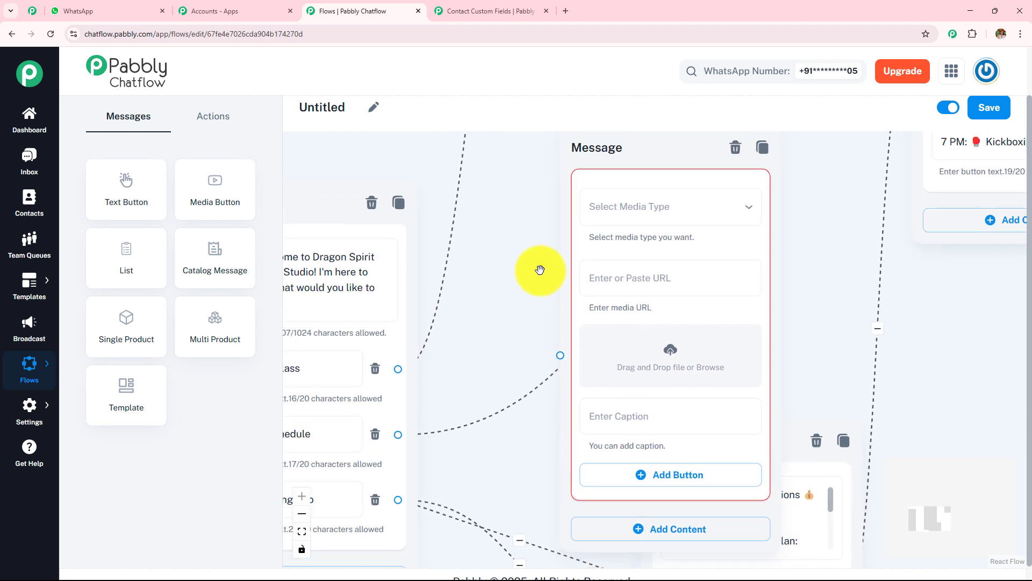
Step: Examine the media type options and the file upload picker of the new media message node without choosing anything
{"action": "left_click", "coordinate": [702, 197]}
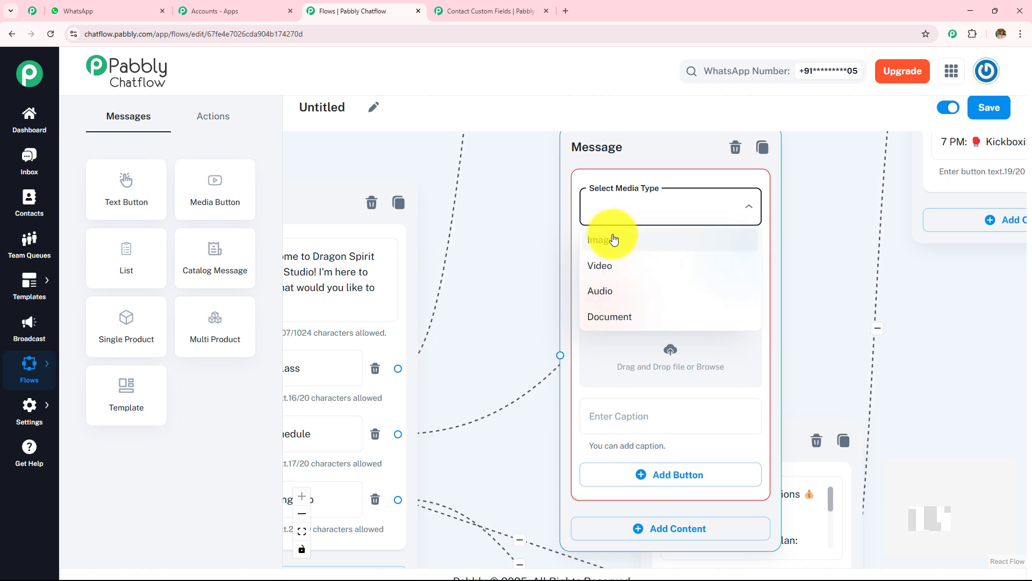
{"action": "left_click", "coordinate": [517, 273]}
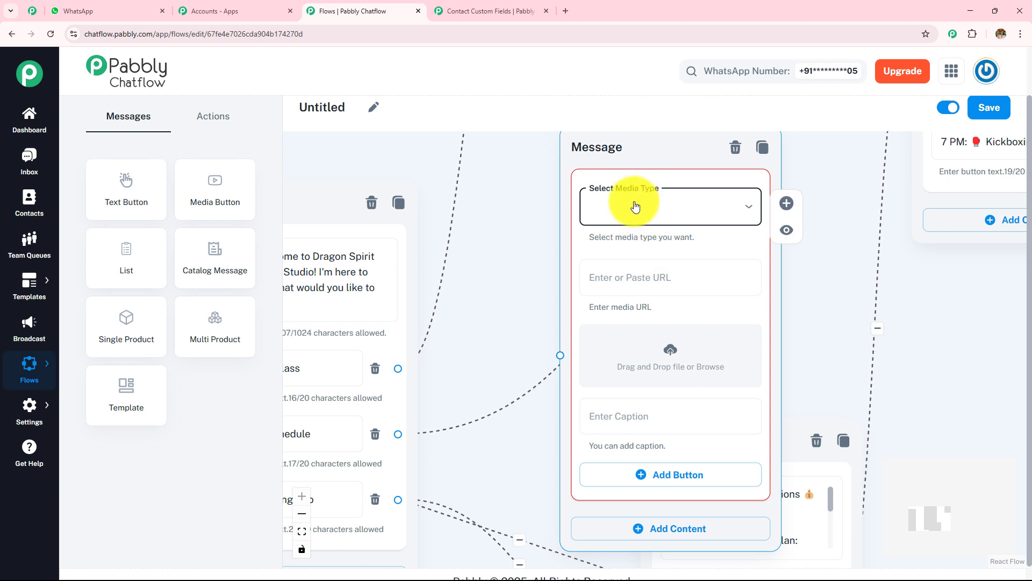
{"action": "left_click", "coordinate": [670, 357]}
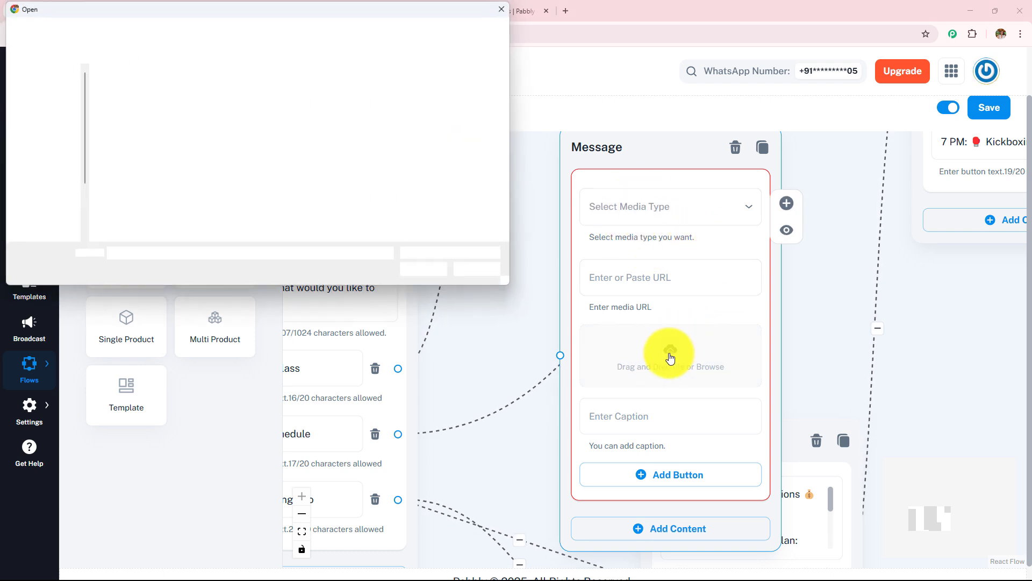
{"action": "left_click", "coordinate": [499, 9]}
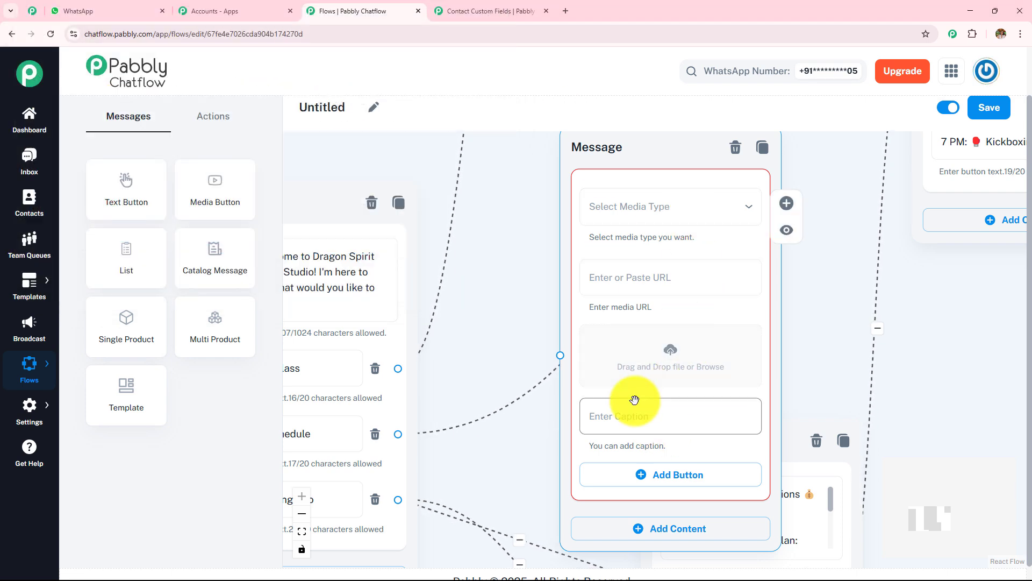
{"action": "scroll", "coordinate": [819, 373], "scroll_direction": "down", "scroll_amount": 3}
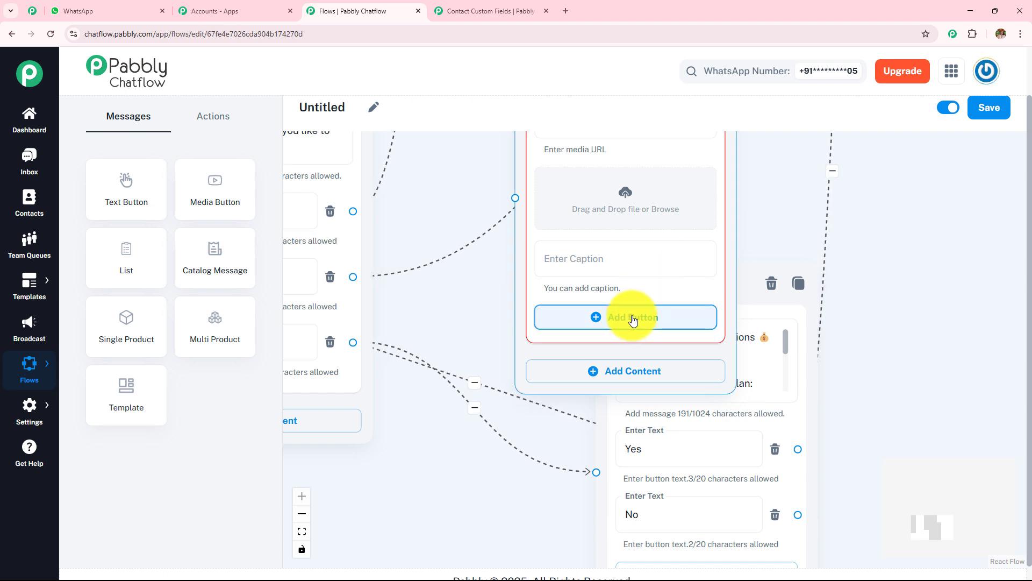
Step: Try adding two reply buttons to the media message, and remove both of them
{"action": "left_click", "coordinate": [632, 321]}
{"action": "left_click", "coordinate": [639, 380]}
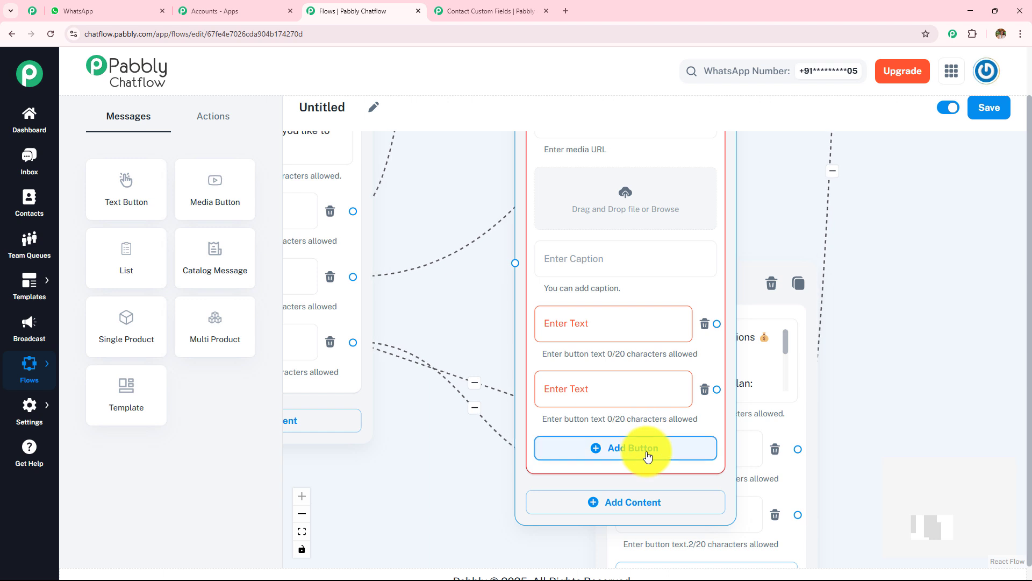
{"action": "left_click", "coordinate": [705, 390]}
{"action": "left_click", "coordinate": [704, 325]}
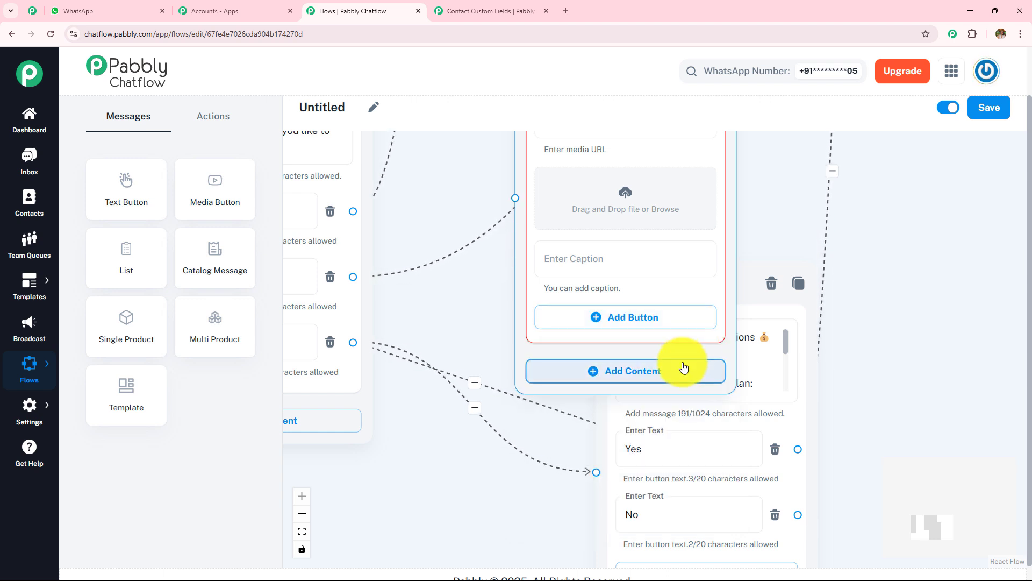
Step: Look at the content types available for the media message, and delete that message node from the flow
{"action": "left_click", "coordinate": [653, 376]}
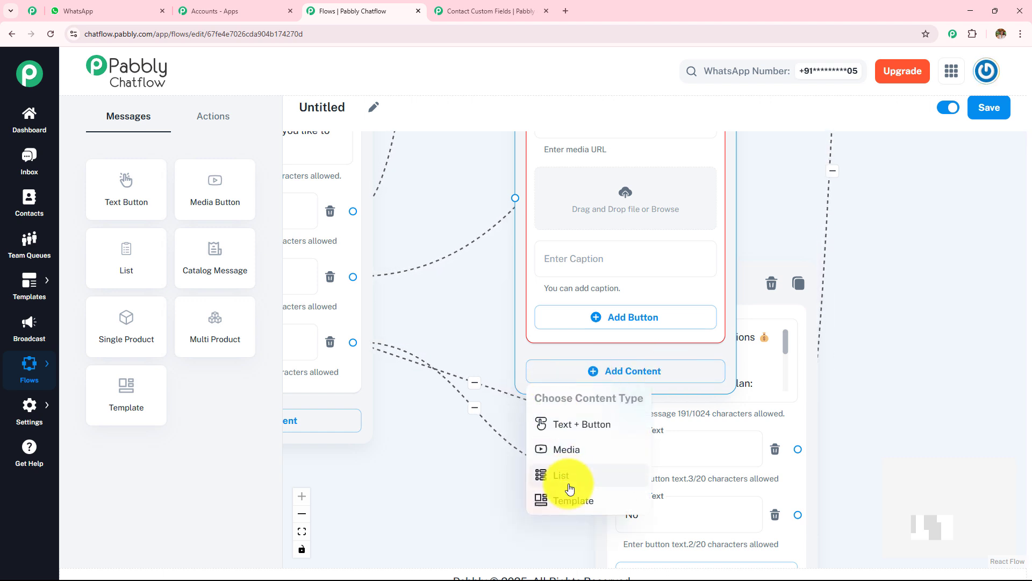
{"action": "scroll", "coordinate": [559, 431], "scroll_direction": "down", "scroll_amount": 5}
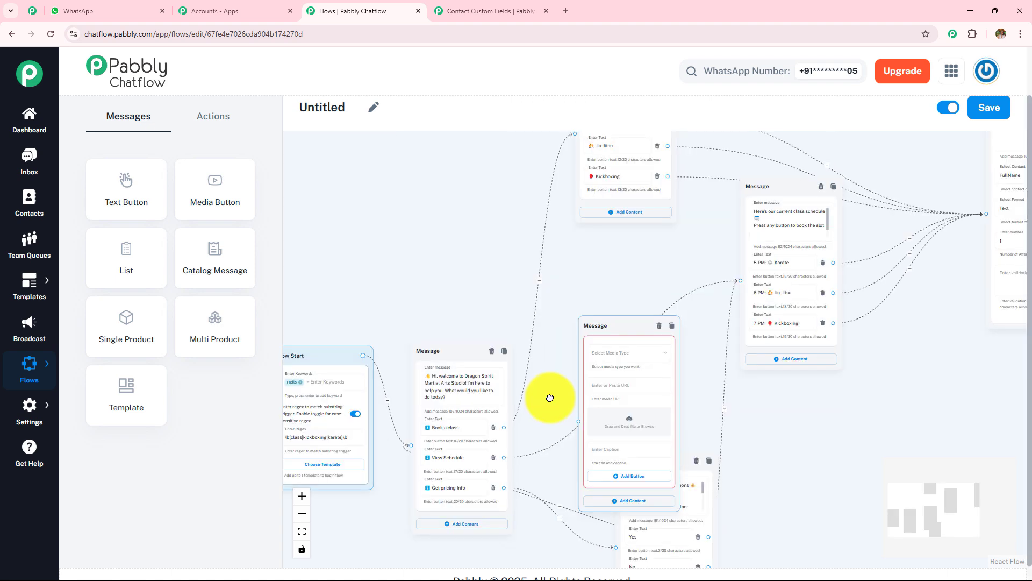
{"action": "left_click", "coordinate": [660, 327]}
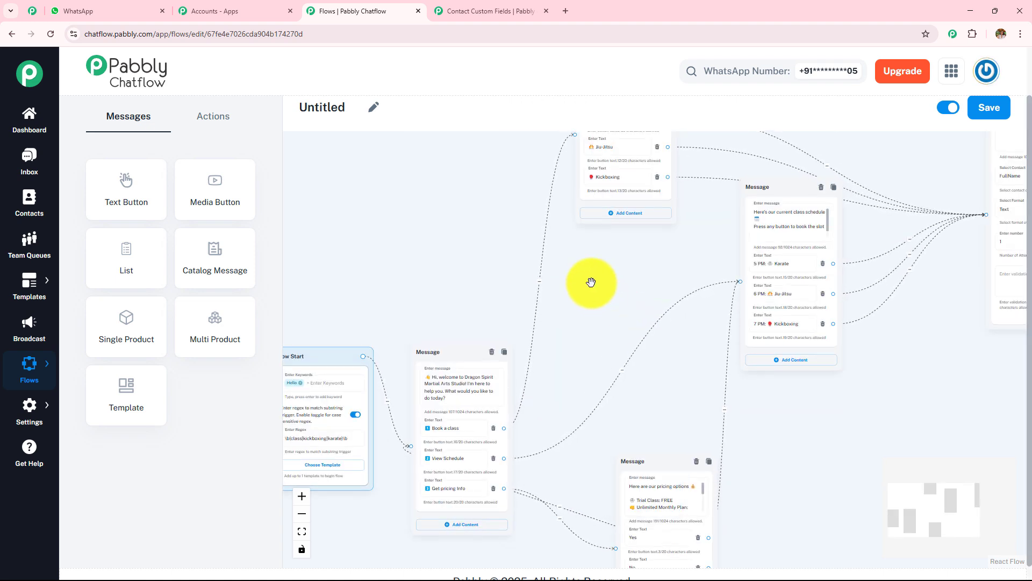
Step: Rename the flow from Untitled to "Martial Arts Studio"
{"action": "left_click_drag", "start_coordinate": [591, 282], "coordinate": [725, 319]}
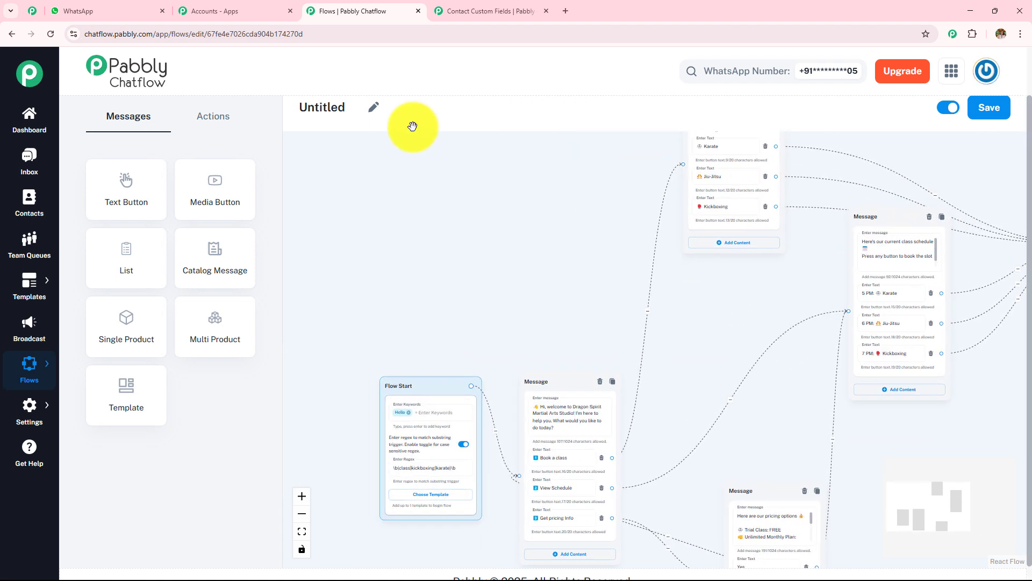
{"action": "left_click", "coordinate": [380, 115]}
{"action": "left_click_drag", "start_coordinate": [364, 104], "coordinate": [285, 105]}
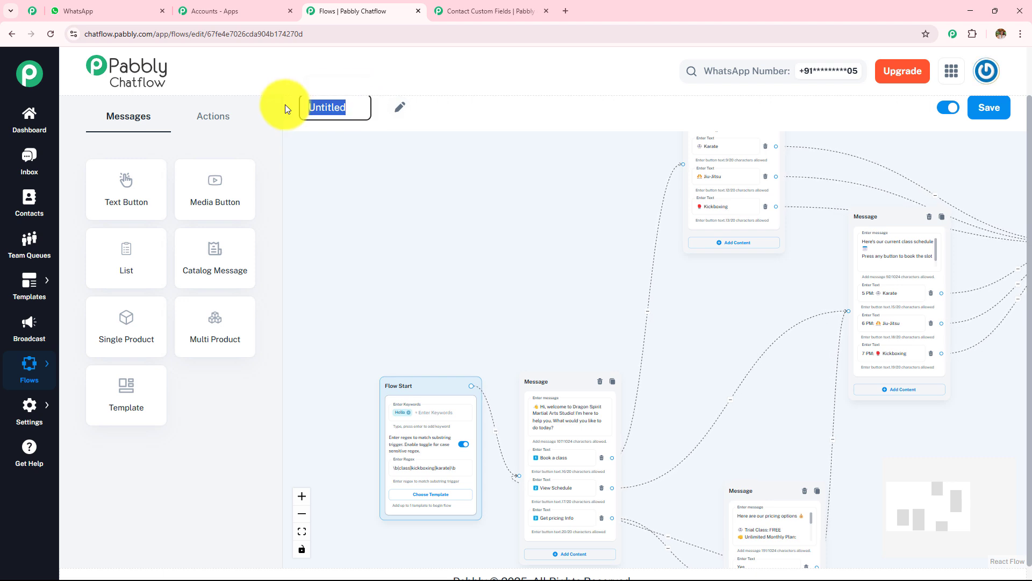
{"action": "key", "text": "BackSpace"}
{"action": "type", "text": "Mart"}
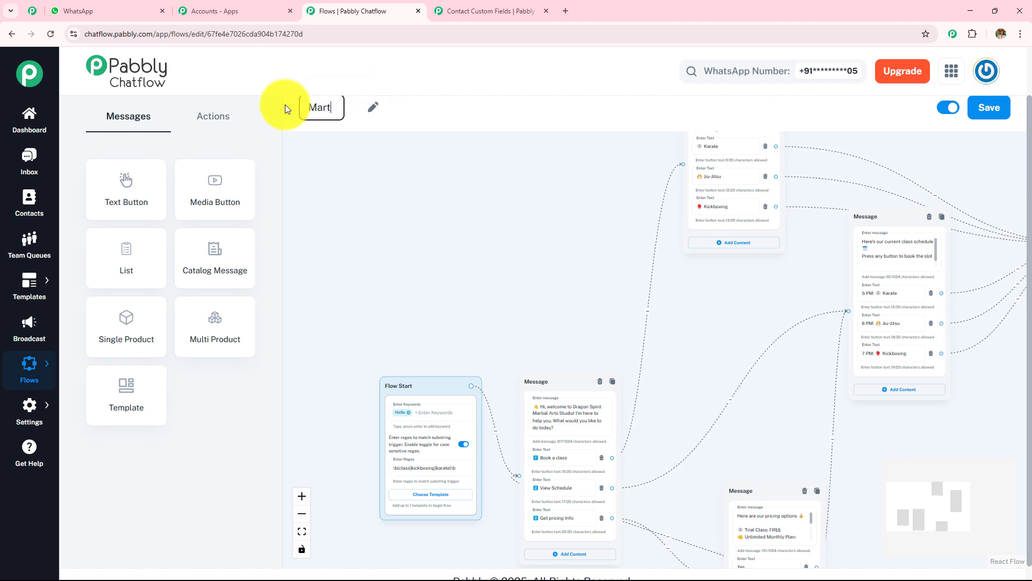
{"action": "type", "text": "ial Arts Studio"}
{"action": "key", "text": "Return"}
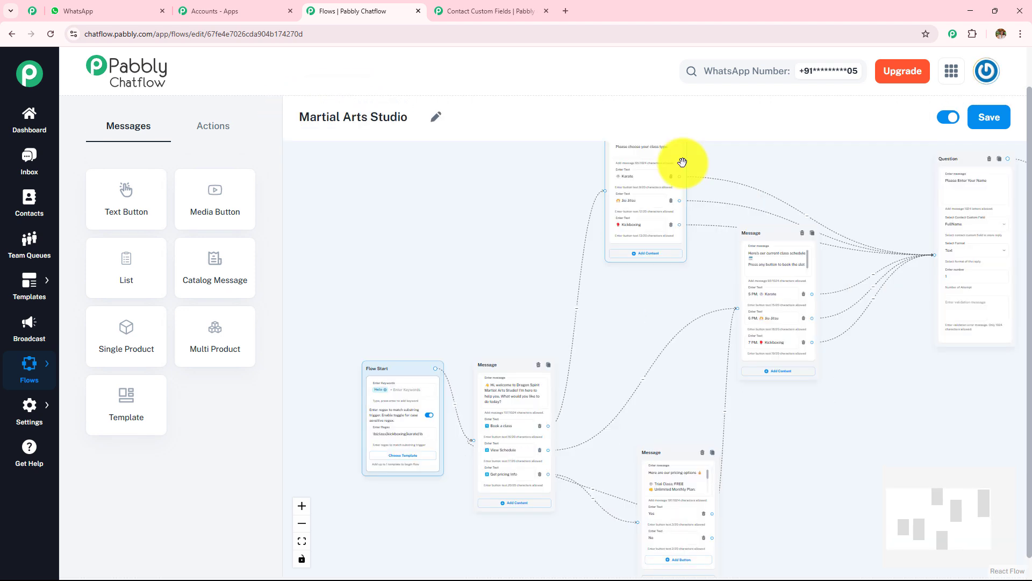
Step: Keep the flow active and save it
{"action": "left_click", "coordinate": [949, 119]}
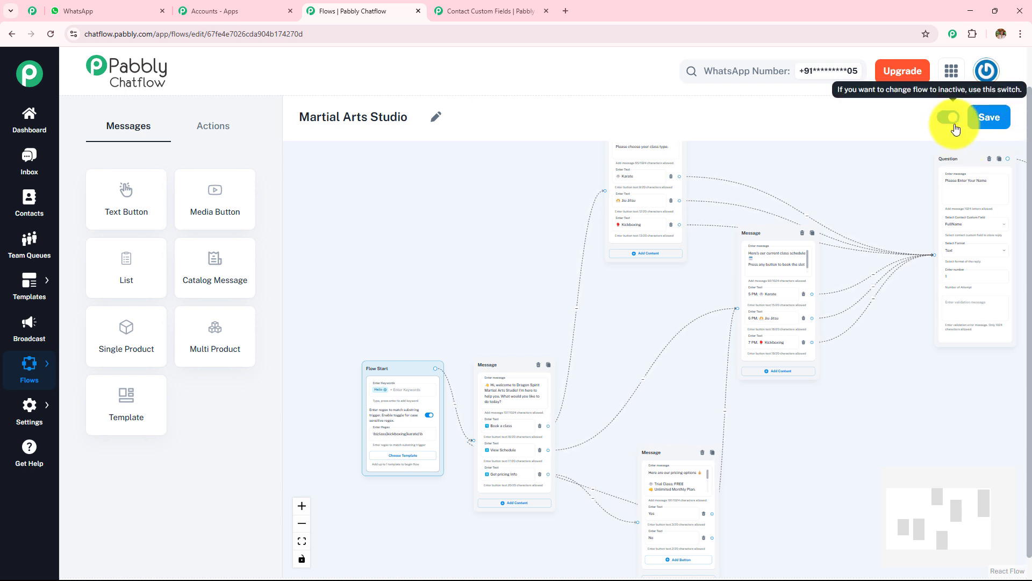
{"action": "left_click", "coordinate": [992, 127]}
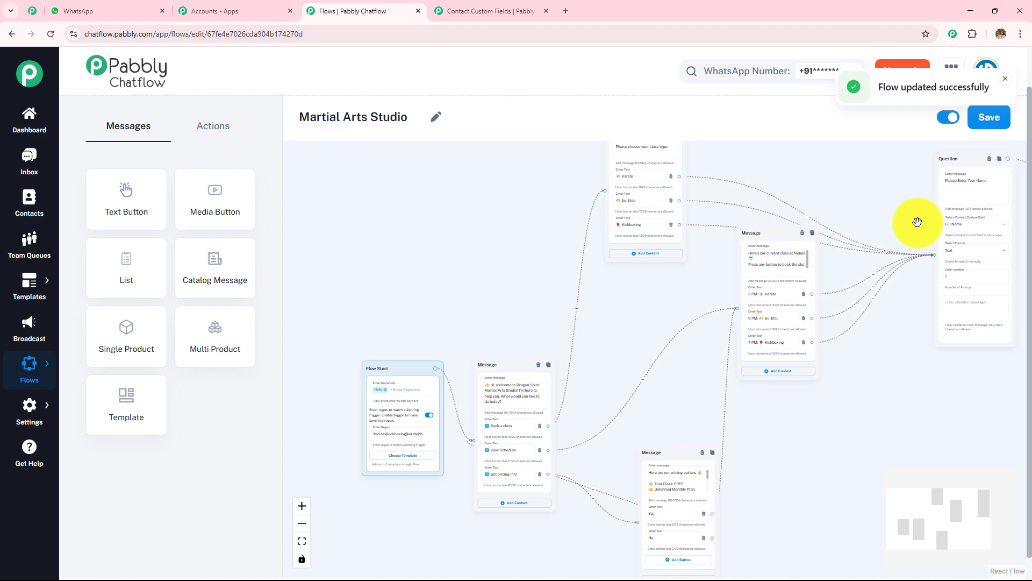
{"action": "scroll", "coordinate": [917, 222], "scroll_direction": "up", "scroll_amount": 2}
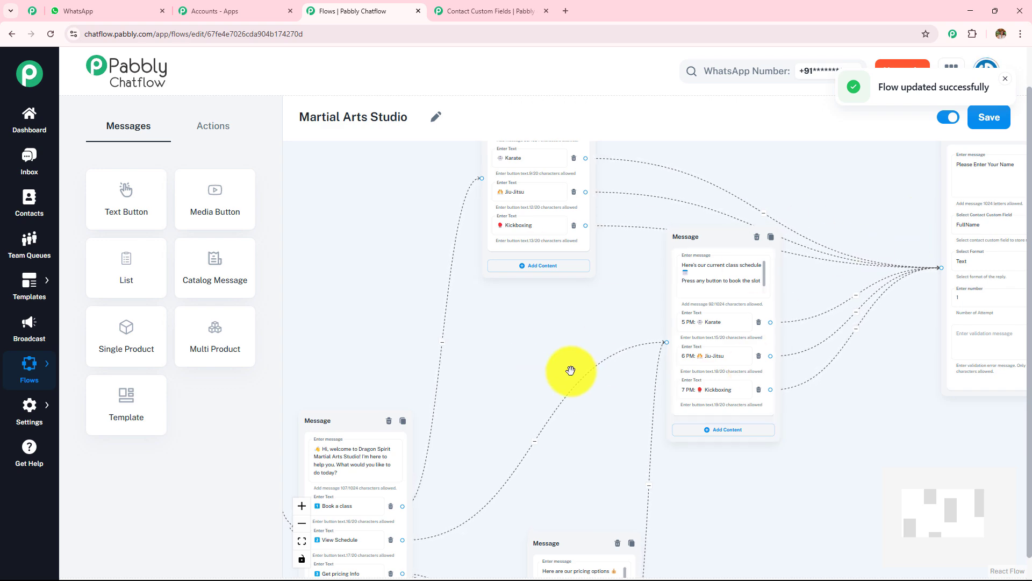
Step: Switch to WhatsApp and send "Hi, I want kickboxing classes" in the Pabbly Chatflow chat
{"action": "left_click", "coordinate": [118, 11]}
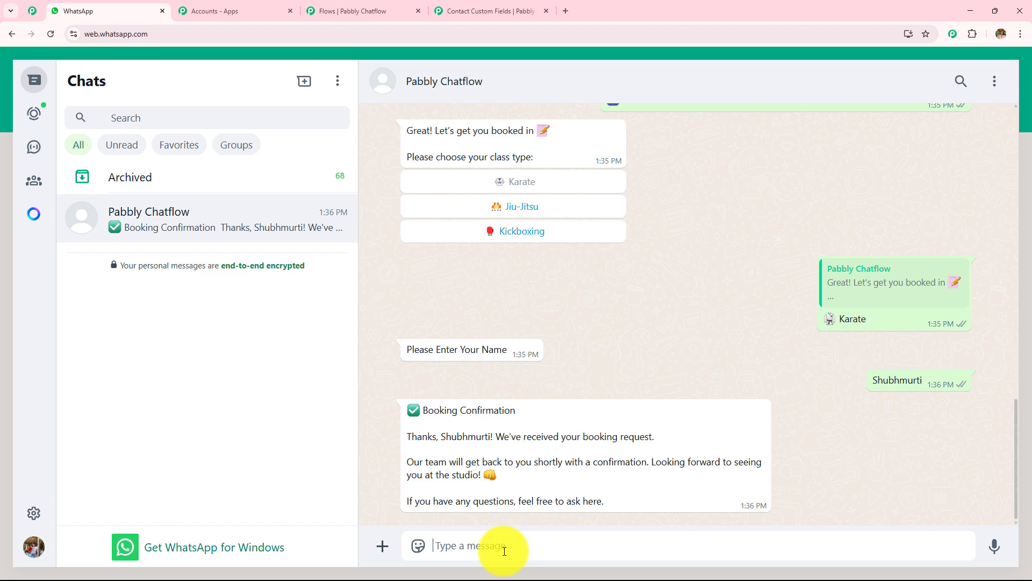
{"action": "type", "text": "Hi, I want kickboxing classes"}
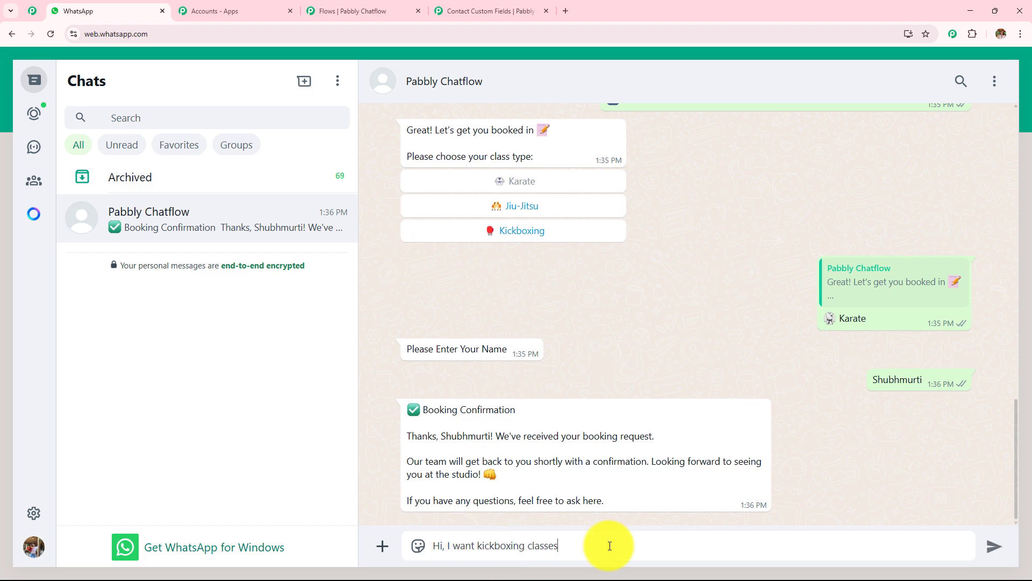
{"action": "key", "text": "Return"}
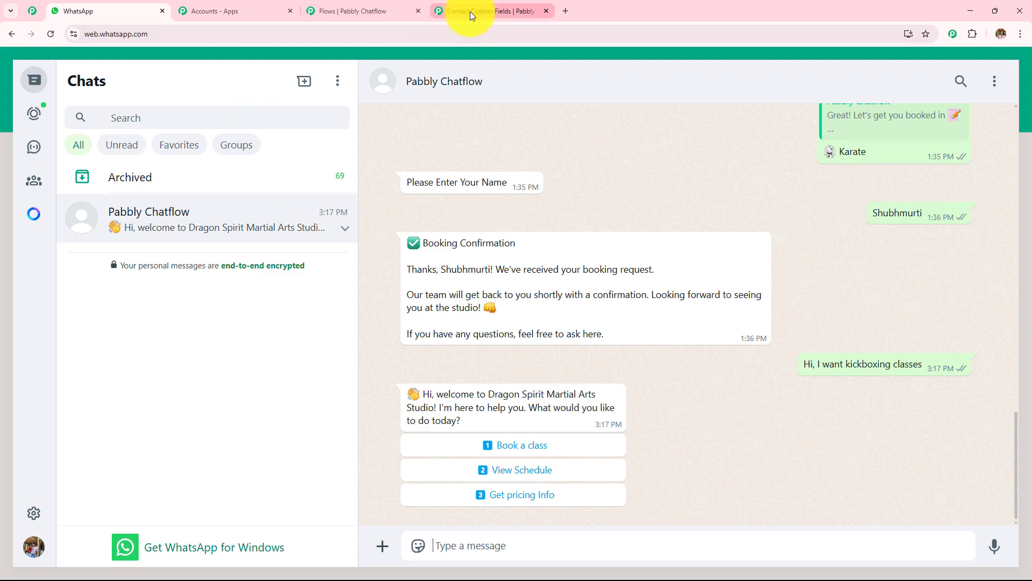
Step: Switch to the flow in Pabbly Chatflow and examine the welcome message and its three reply buttons beside the start node
{"action": "left_click", "coordinate": [377, 11]}
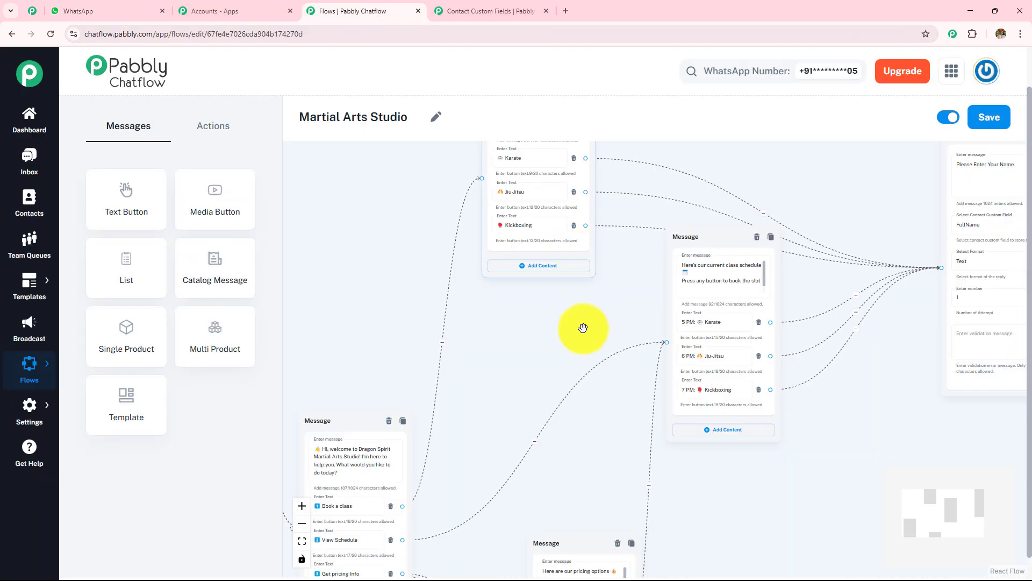
{"action": "left_click_drag", "start_coordinate": [583, 325], "coordinate": [675, 184]}
{"action": "scroll", "coordinate": [557, 260], "scroll_direction": "up", "scroll_amount": 4}
{"action": "left_click_drag", "start_coordinate": [559, 317], "coordinate": [738, 262]}
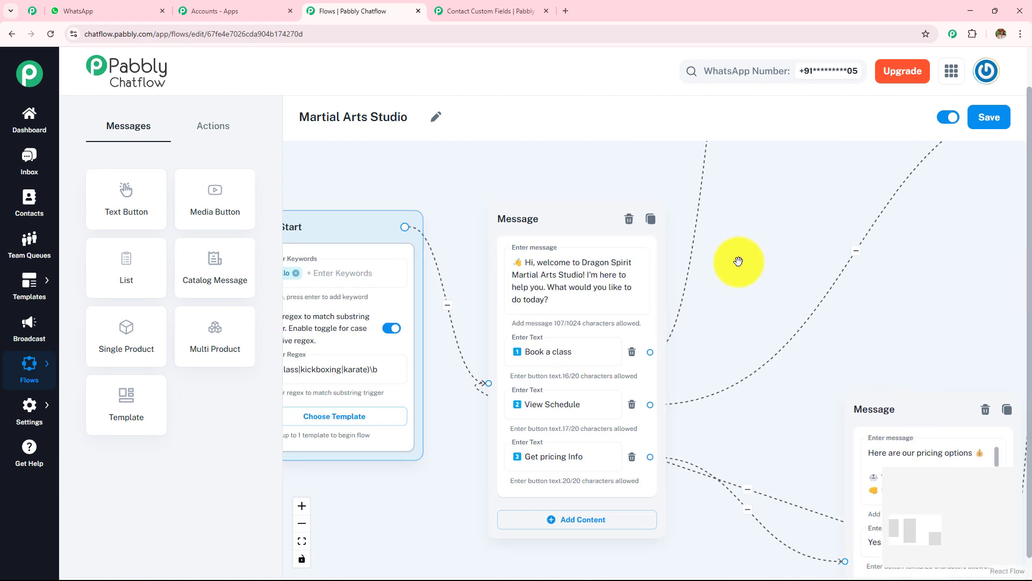
Step: Return to the WhatsApp chat, reply with View Schedule, and choose the 7 PM Kickboxing slot
{"action": "left_click", "coordinate": [80, 11]}
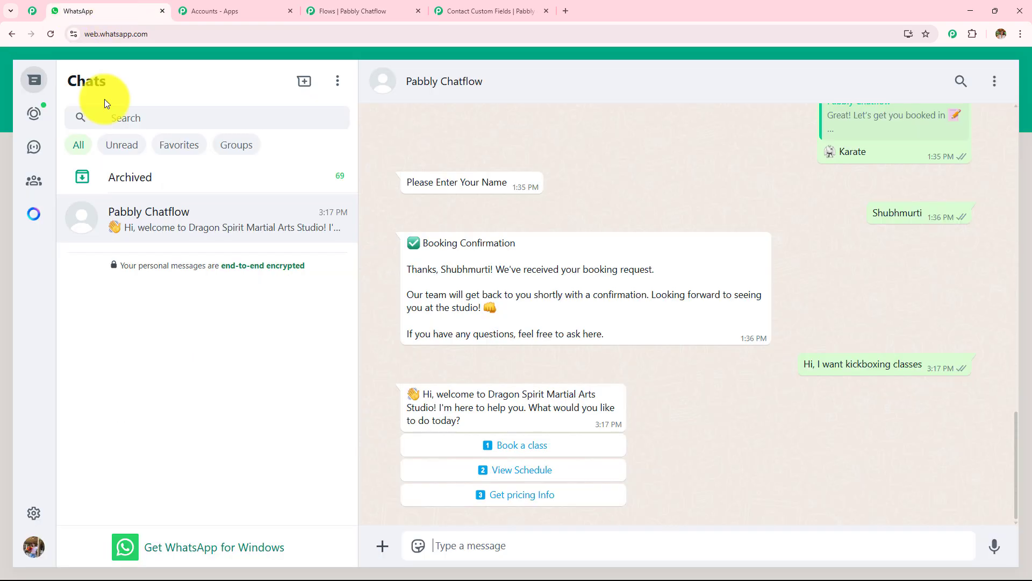
{"action": "left_click", "coordinate": [501, 478]}
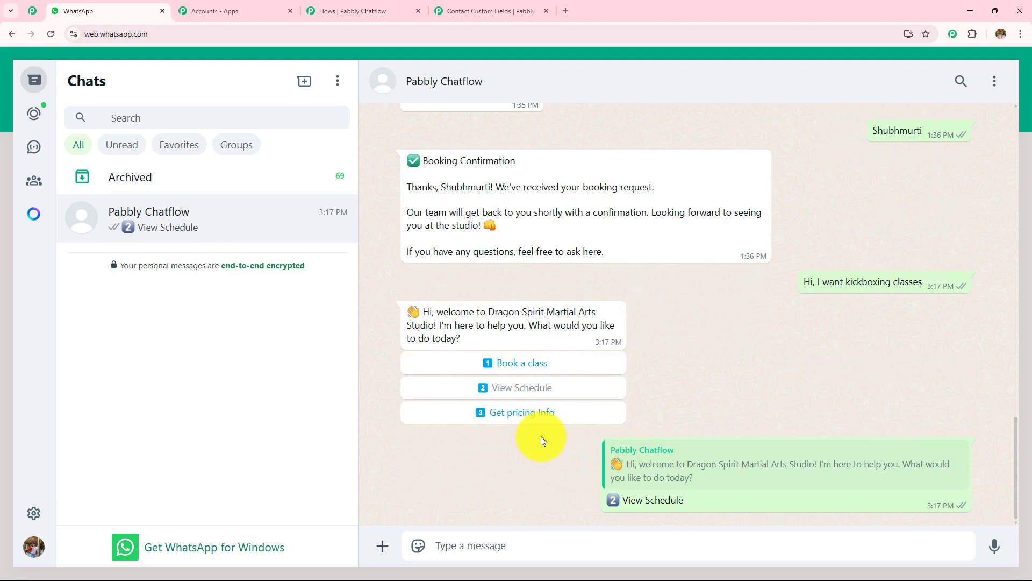
{"action": "left_click_drag", "start_coordinate": [423, 382], "coordinate": [534, 409]}
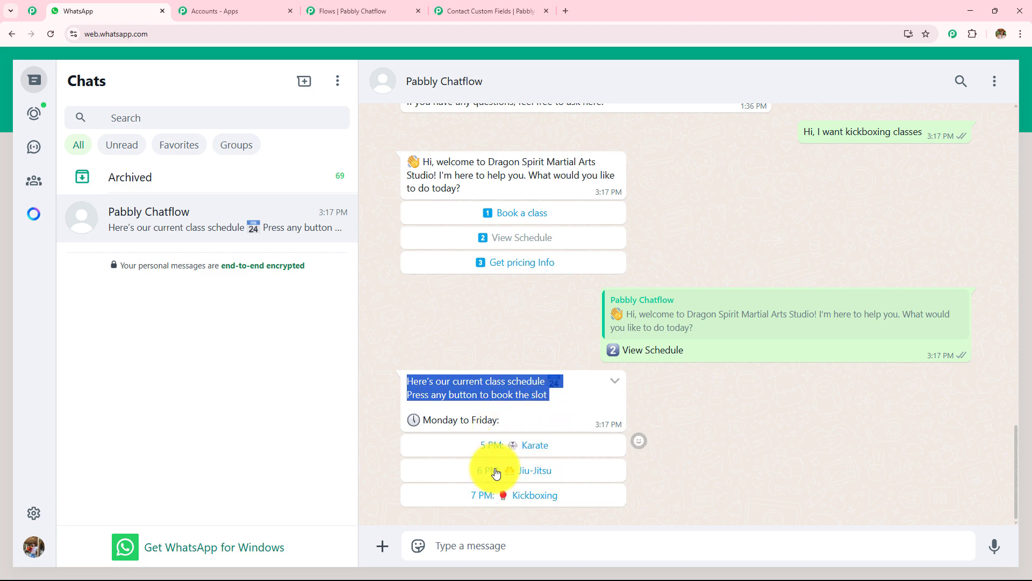
{"action": "left_click", "coordinate": [557, 499]}
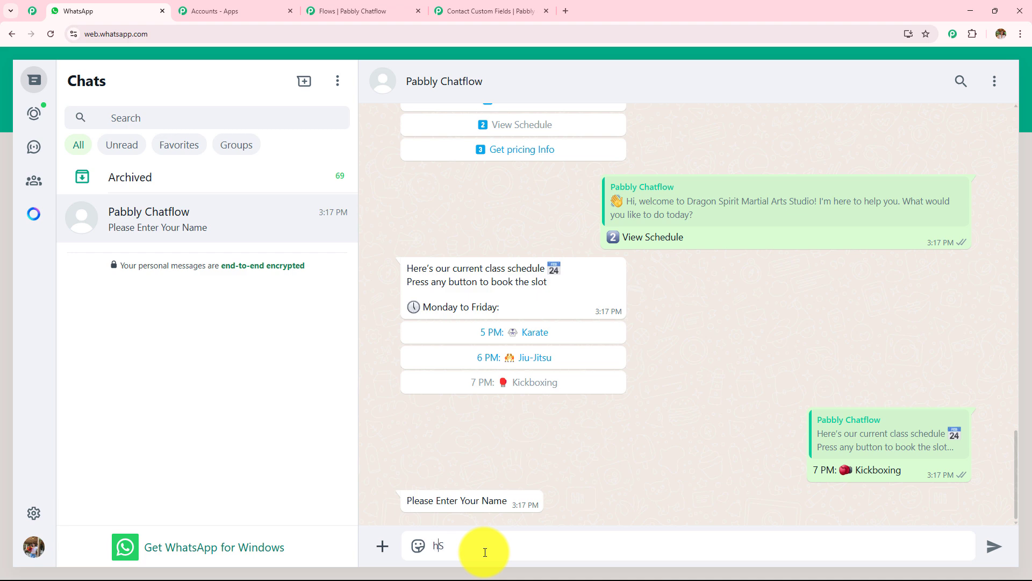
Step: Send the customer's name in reply to the name question, and read the booking confirmation message
{"action": "key", "text": "Return"}
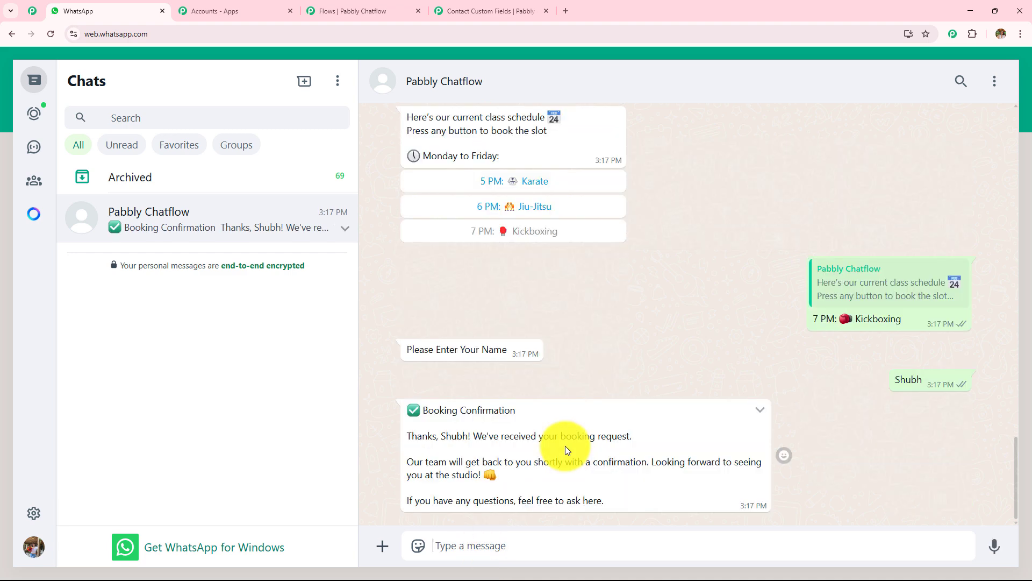
{"action": "left_click_drag", "start_coordinate": [423, 413], "coordinate": [620, 492]}
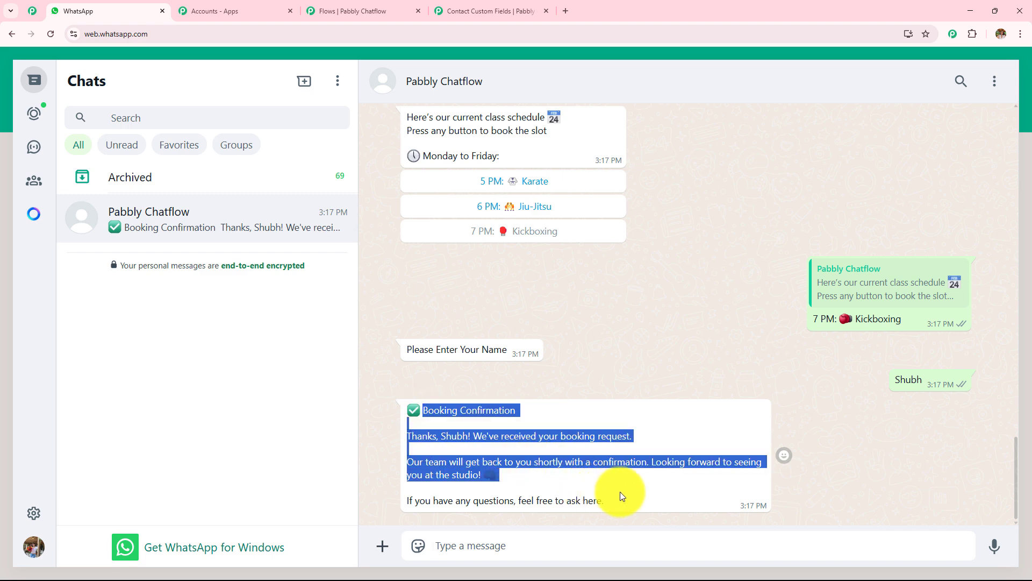
{"action": "left_click", "coordinate": [480, 449]}
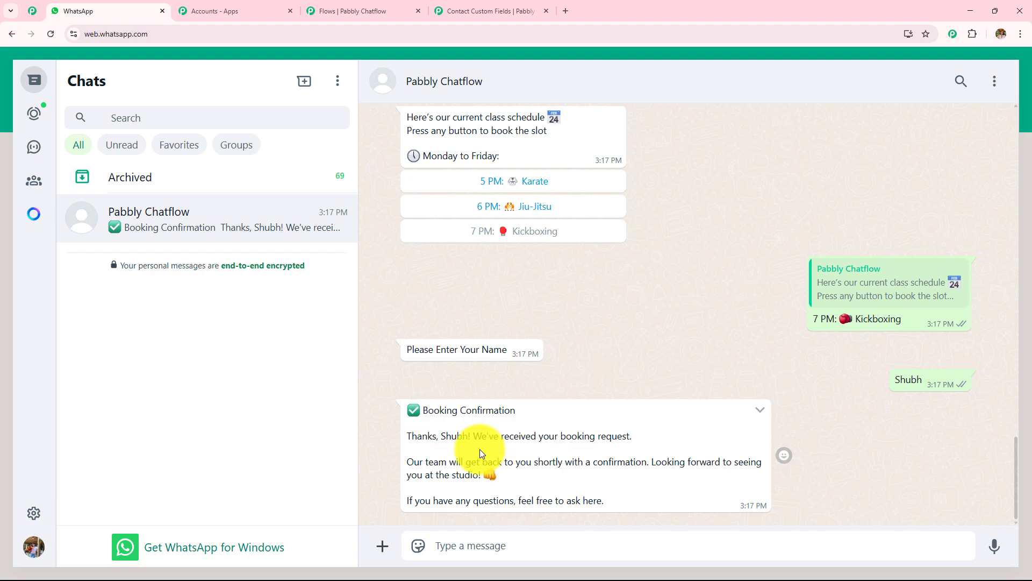
{"action": "scroll", "coordinate": [642, 373], "scroll_direction": "up", "scroll_amount": 3}
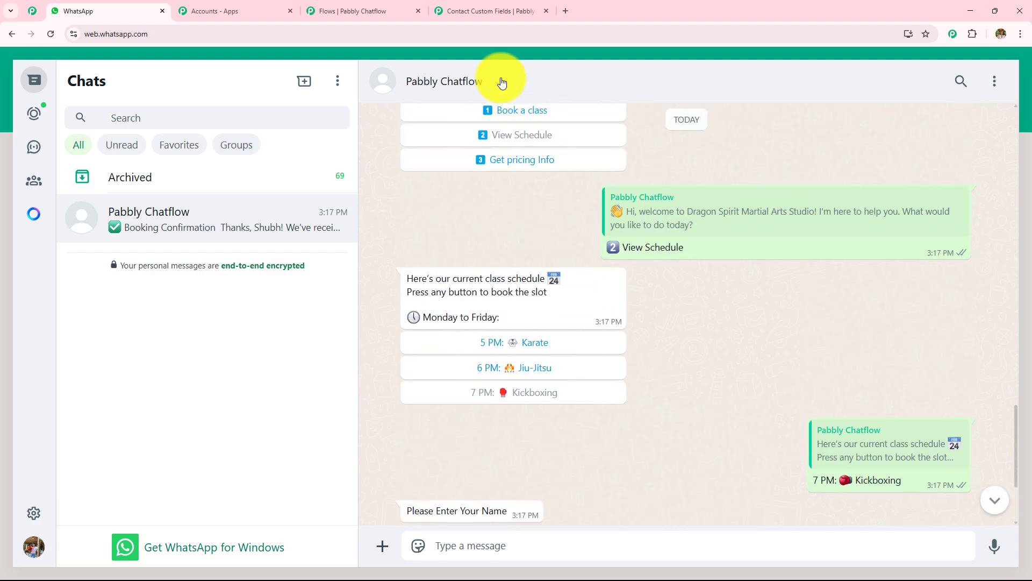
Step: Check the Contact Custom Fields page, and examine how the flow's welcome message links to the schedule and pricing messages
{"action": "left_click", "coordinate": [479, 11]}
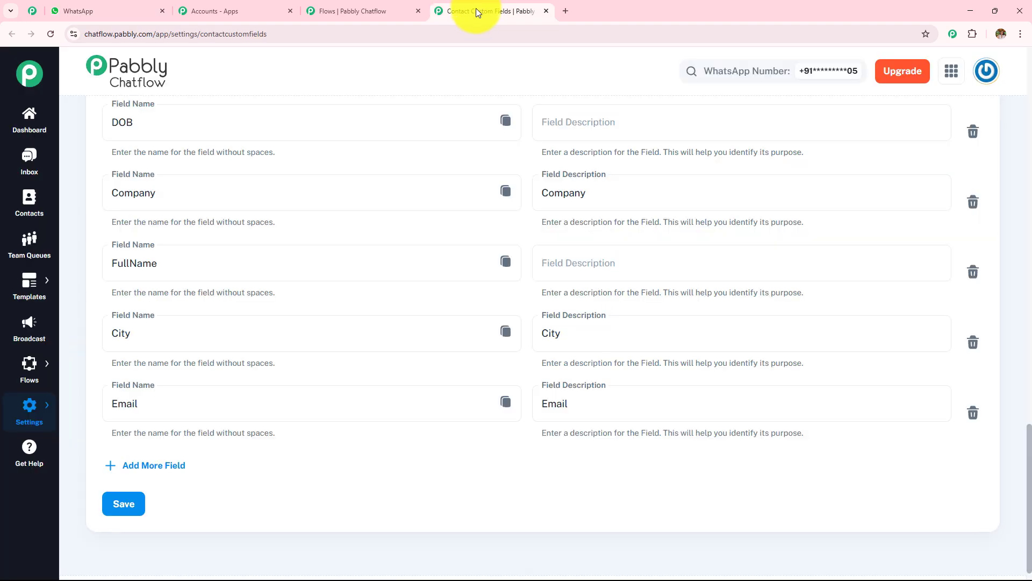
{"action": "left_click", "coordinate": [362, 6]}
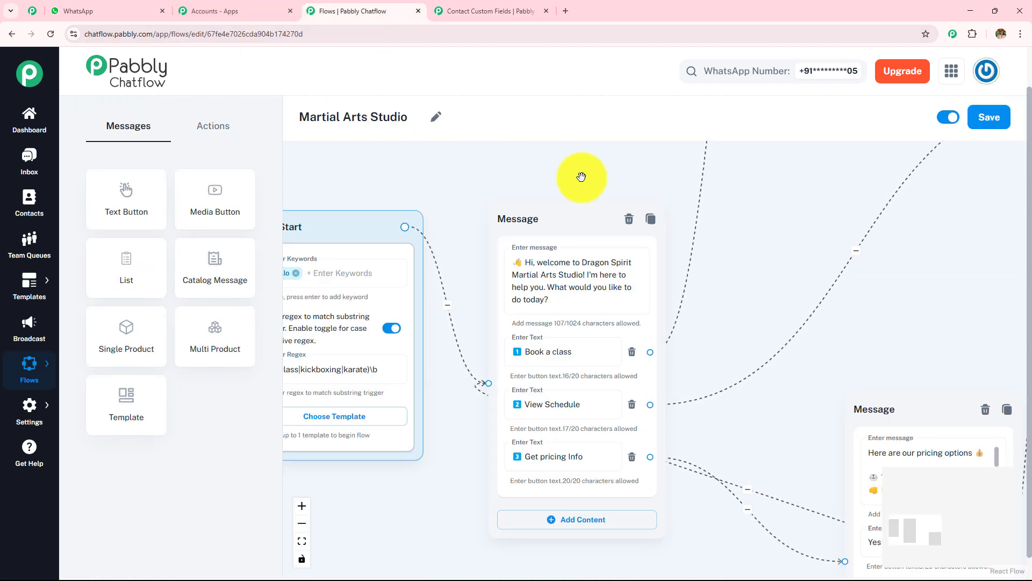
{"action": "scroll", "coordinate": [583, 177], "scroll_direction": "down", "scroll_amount": 3}
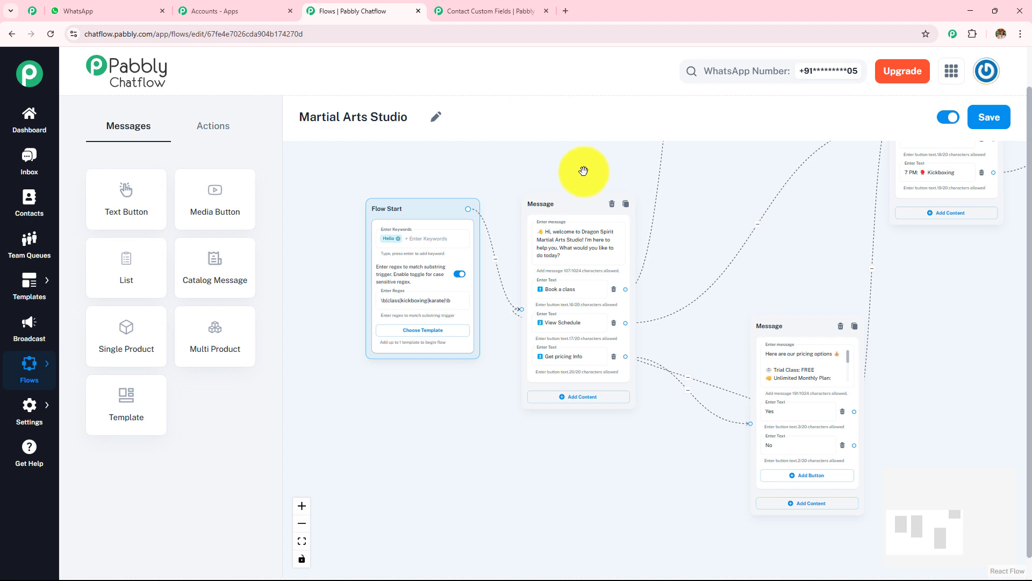
{"action": "left_click_drag", "start_coordinate": [586, 189], "coordinate": [480, 301]}
{"action": "scroll", "coordinate": [681, 249], "scroll_direction": "down", "scroll_amount": 1}
{"action": "scroll", "coordinate": [681, 250], "scroll_direction": "down", "scroll_amount": 1}
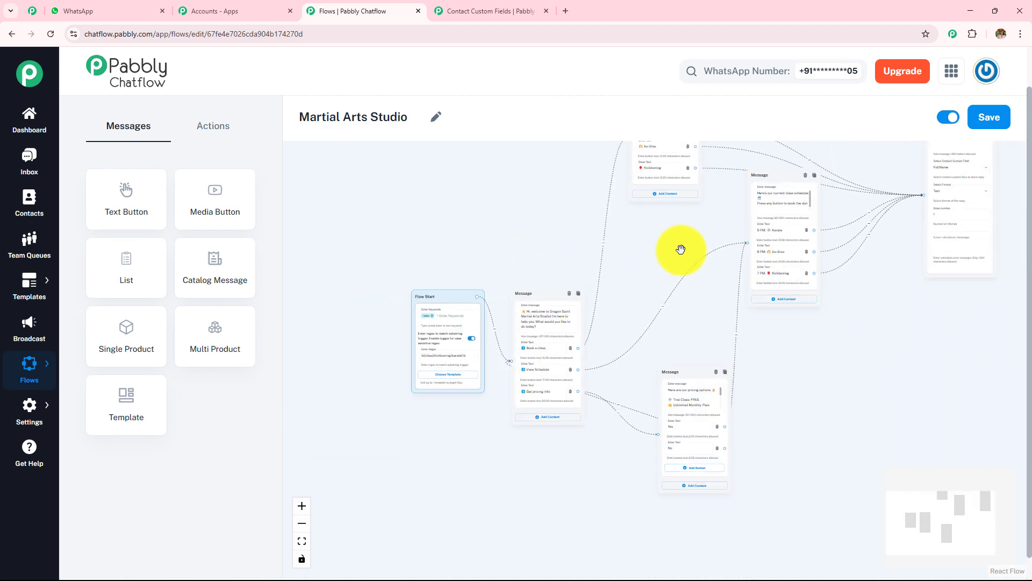
{"action": "scroll", "coordinate": [672, 270], "scroll_direction": "up", "scroll_amount": 3}
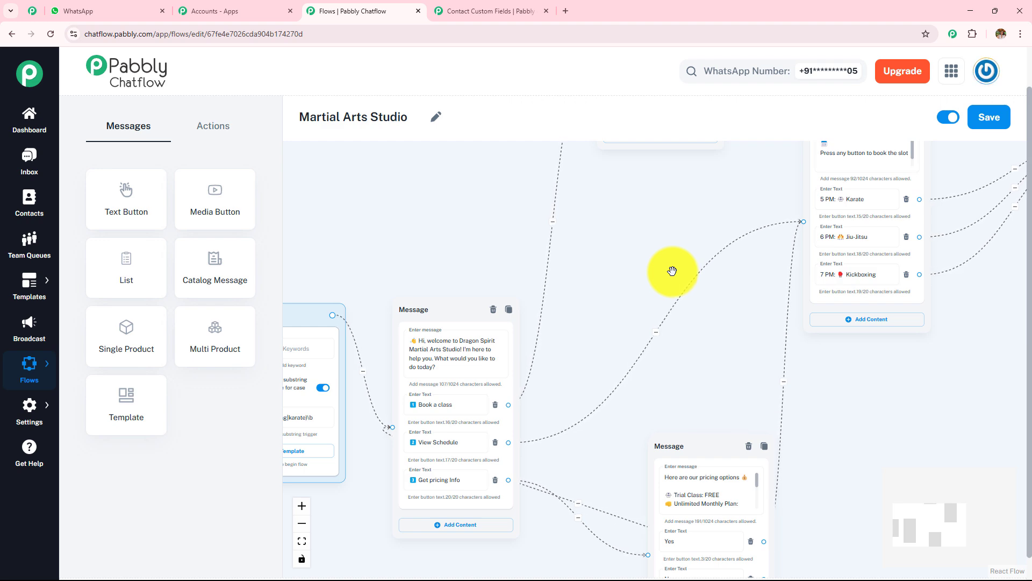
{"action": "scroll", "coordinate": [667, 268], "scroll_direction": "down", "scroll_amount": 3}
{"action": "scroll", "coordinate": [661, 264], "scroll_direction": "up", "scroll_amount": 1}
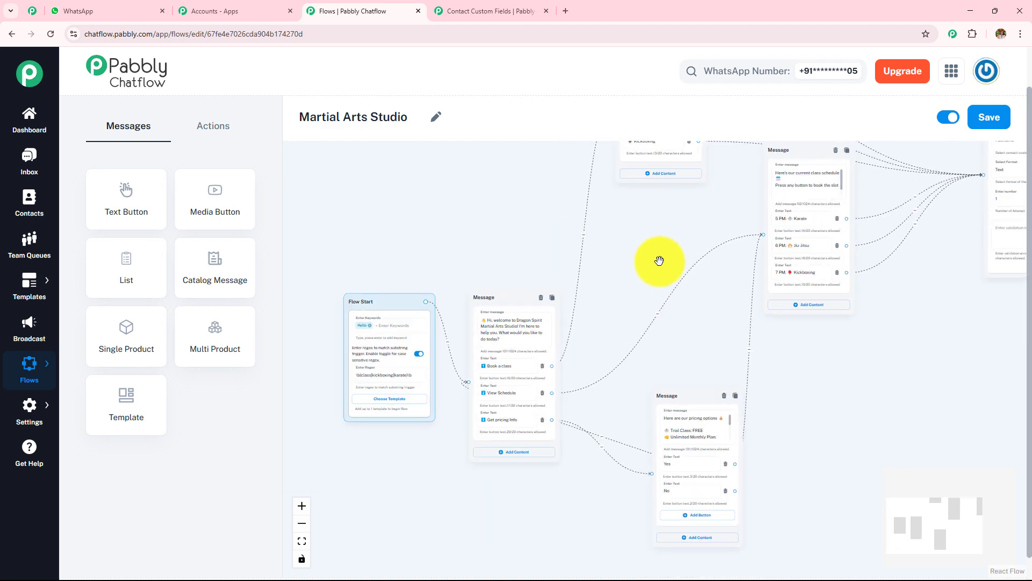
Step: Examine the class type and class schedule branches of the flow, and the trigger settings of the Flow Start node
{"action": "left_click_drag", "start_coordinate": [658, 224], "coordinate": [655, 377]}
{"action": "scroll", "coordinate": [655, 377], "scroll_direction": "down", "scroll_amount": 2}
{"action": "scroll", "coordinate": [655, 377], "scroll_direction": "up", "scroll_amount": 2}
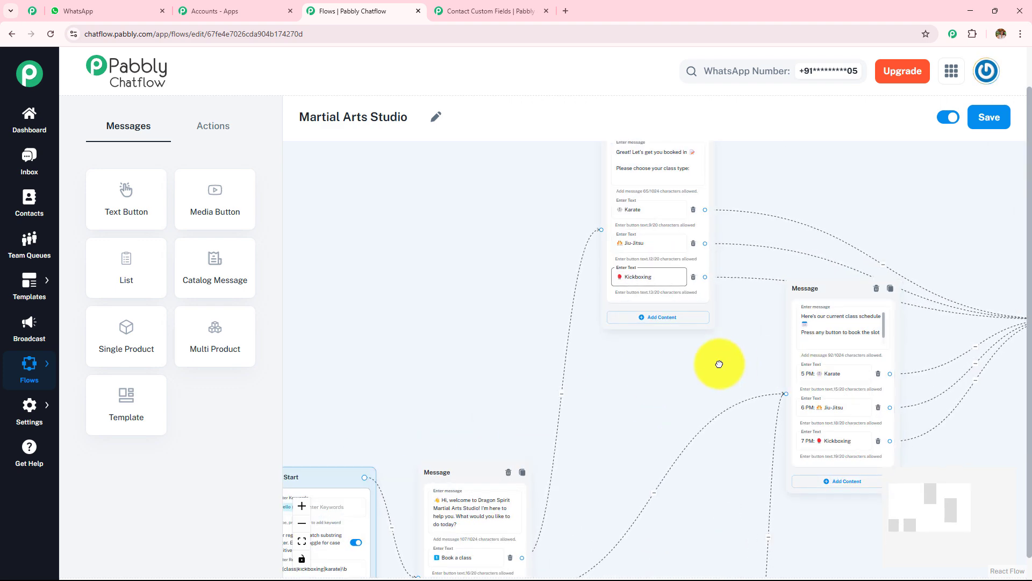
{"action": "left_click_drag", "start_coordinate": [723, 364], "coordinate": [456, 364]}
{"action": "left_click_drag", "start_coordinate": [799, 477], "coordinate": [1011, 441]}
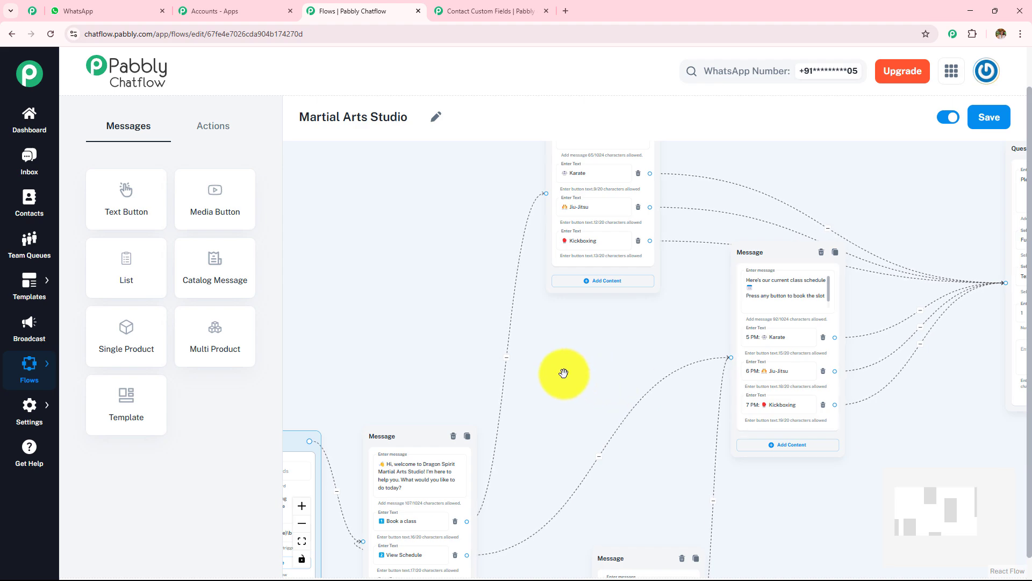
{"action": "left_click_drag", "start_coordinate": [565, 373], "coordinate": [929, 263]}
{"action": "scroll", "coordinate": [704, 259], "scroll_direction": "up", "scroll_amount": 2}
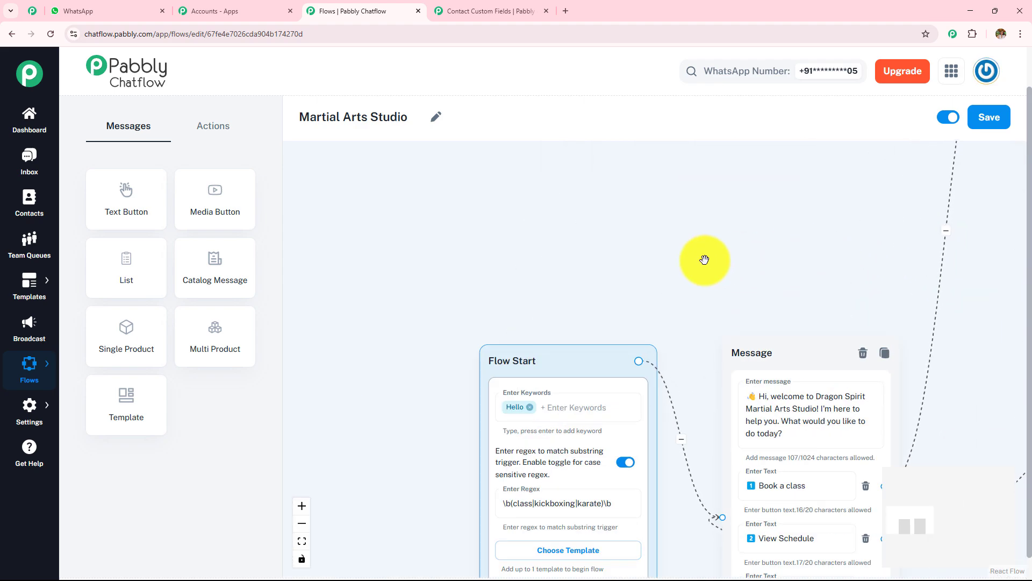